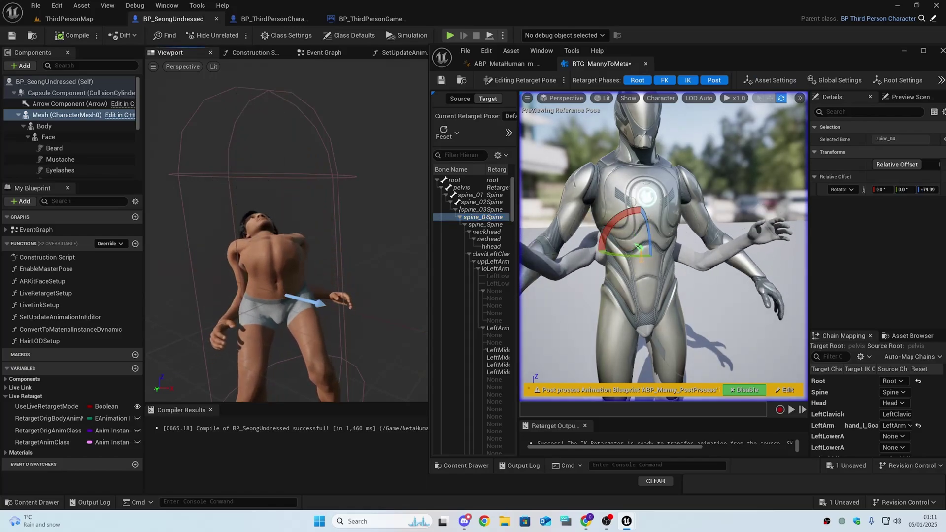
{"action": "right_click_drag", "start_coordinate": [365, 257], "coordinate": [416, 275]}
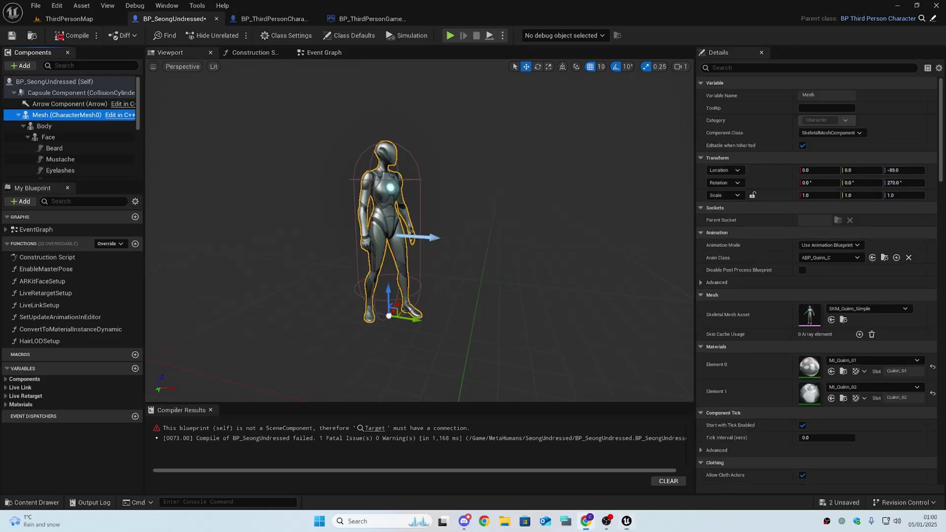
{"action": "left_click", "coordinate": [44, 127]}
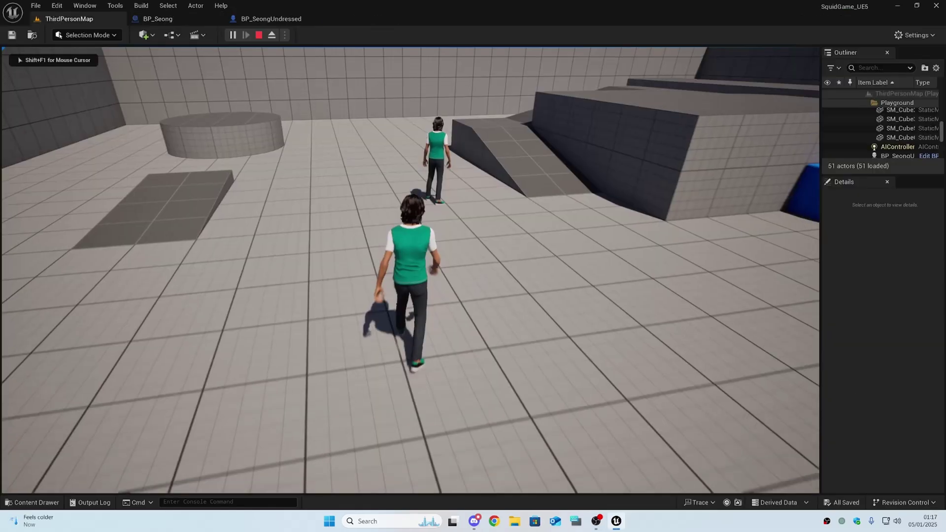
- Play-test the third-person character by running around the level, up the ramp and jumping to check its movement animations
{"action": "key", "text": "d"}
{"action": "key", "text": "s"}
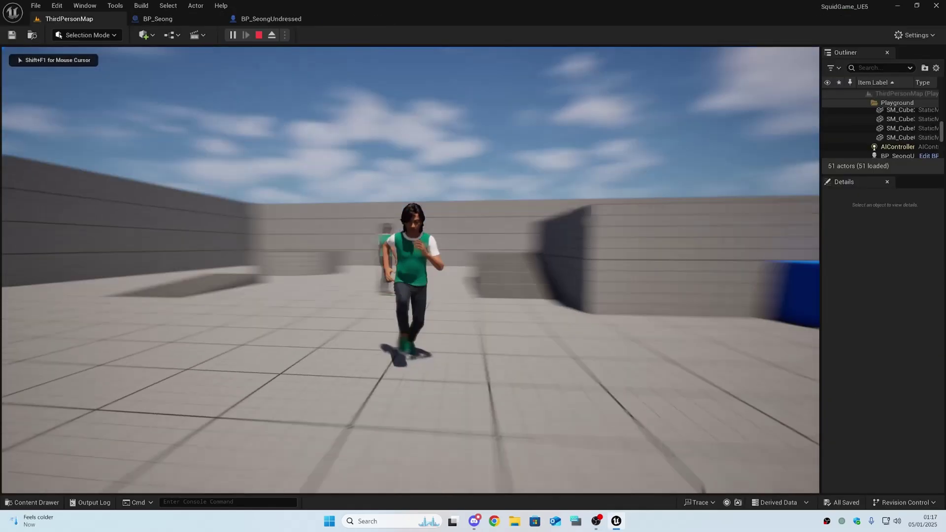
{"action": "key", "text": "w"}
{"action": "key", "text": "w"}
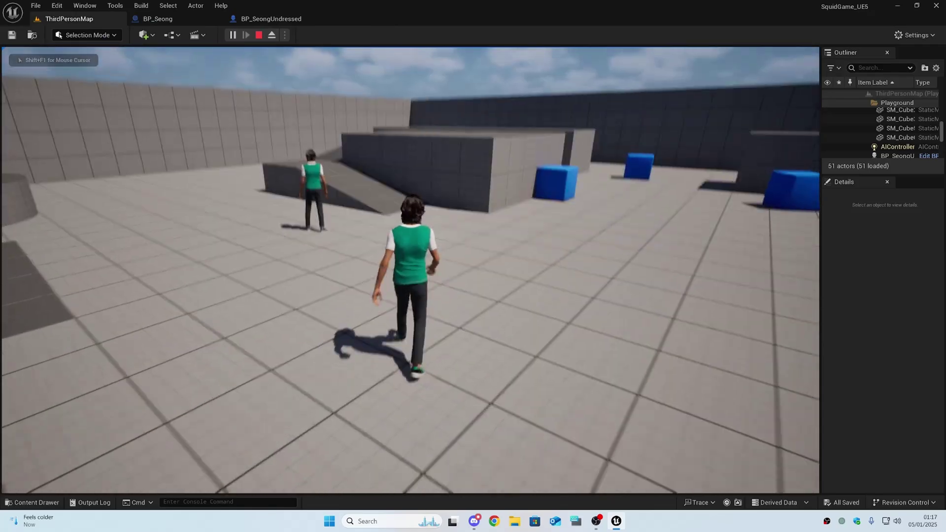
{"action": "key", "text": "space"}
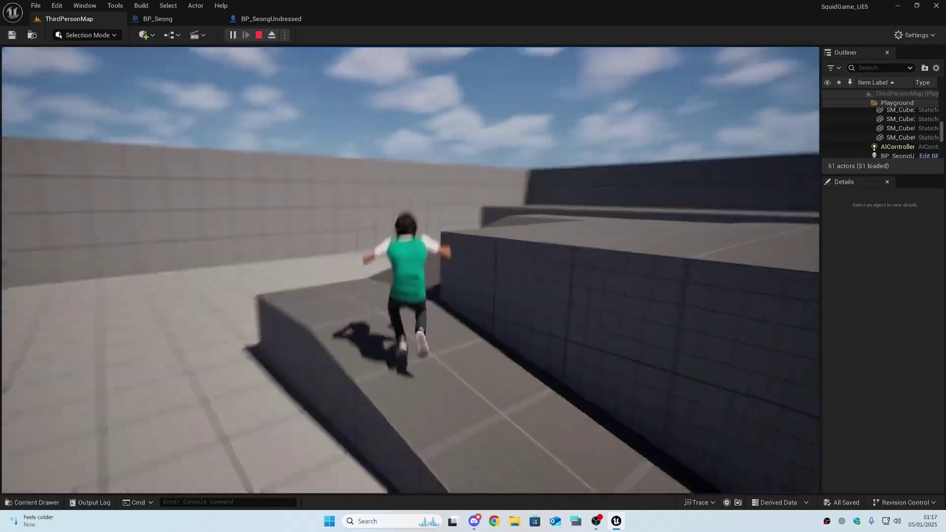
{"action": "key", "text": "w"}
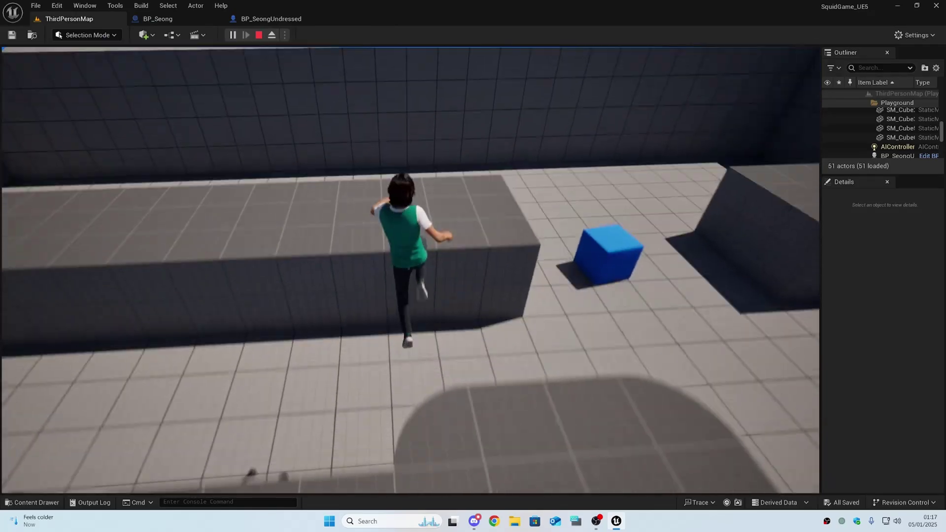
{"action": "key", "text": "w"}
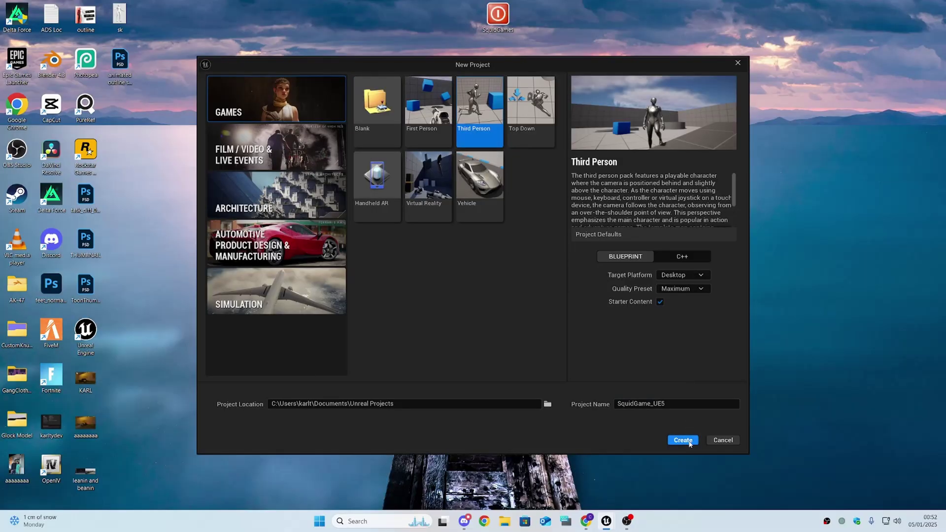
- Create a Third Person Blueprint game project named SquidGame_UE5 for Desktop at Maximum quality with starter content
{"action": "left_click", "coordinate": [689, 444]}
{"action": "left_click", "coordinate": [660, 301]}
{"action": "left_click", "coordinate": [683, 440]}
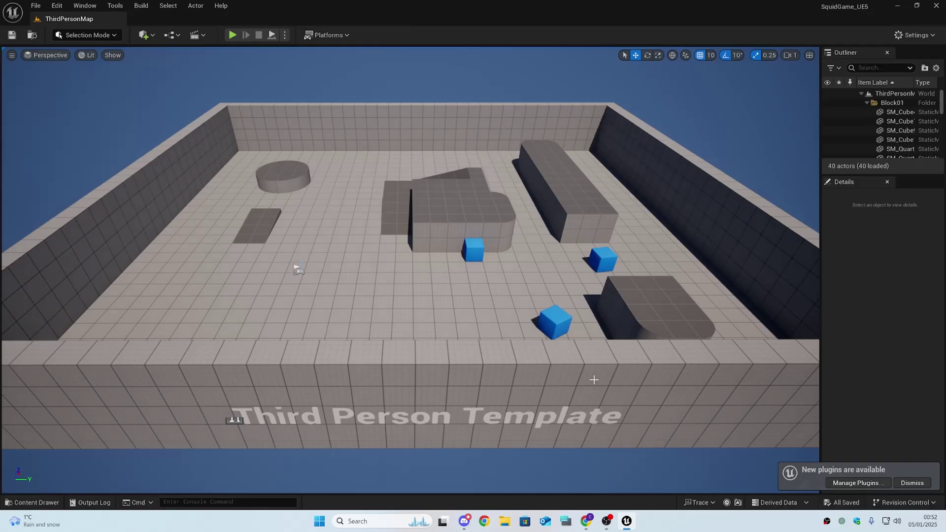
- Open the plugin manager as a floating window and enlarge it over the level viewport
{"action": "left_click", "coordinate": [873, 482]}
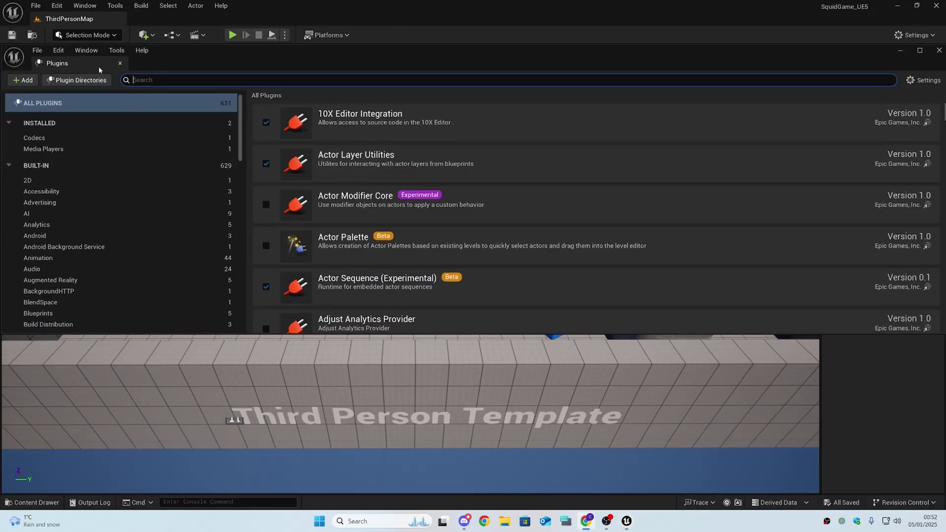
{"action": "left_click_drag", "start_coordinate": [98, 66], "coordinate": [121, 89]}
{"action": "left_click", "coordinate": [231, 83]}
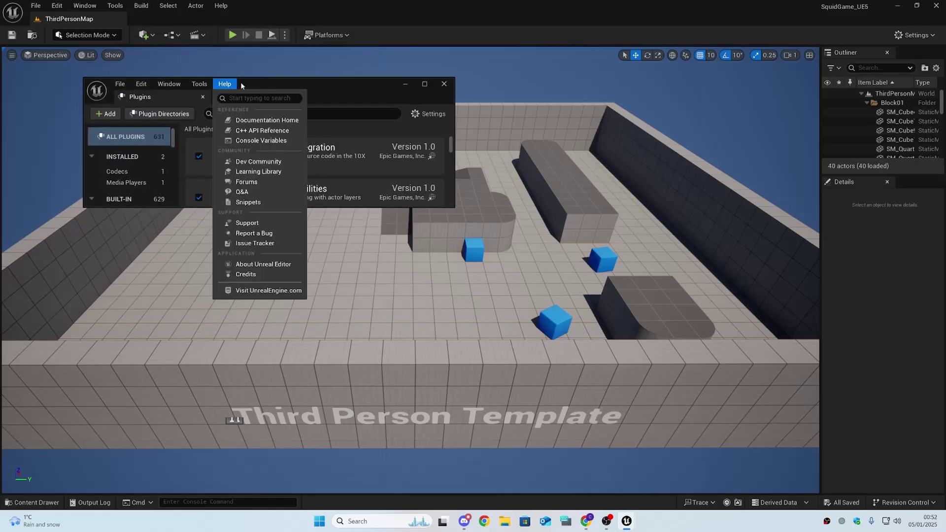
{"action": "left_click_drag", "start_coordinate": [241, 82], "coordinate": [268, 137]}
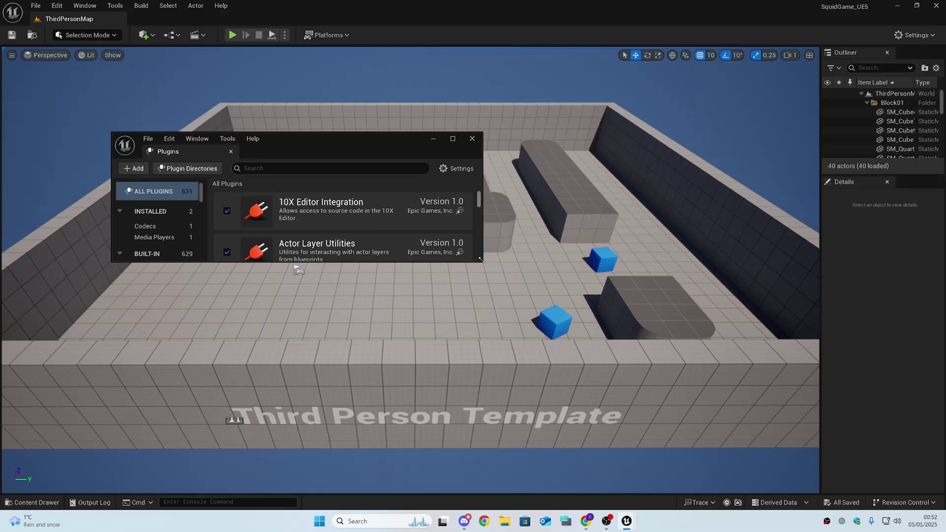
{"action": "left_click_drag", "start_coordinate": [481, 260], "coordinate": [614, 463]}
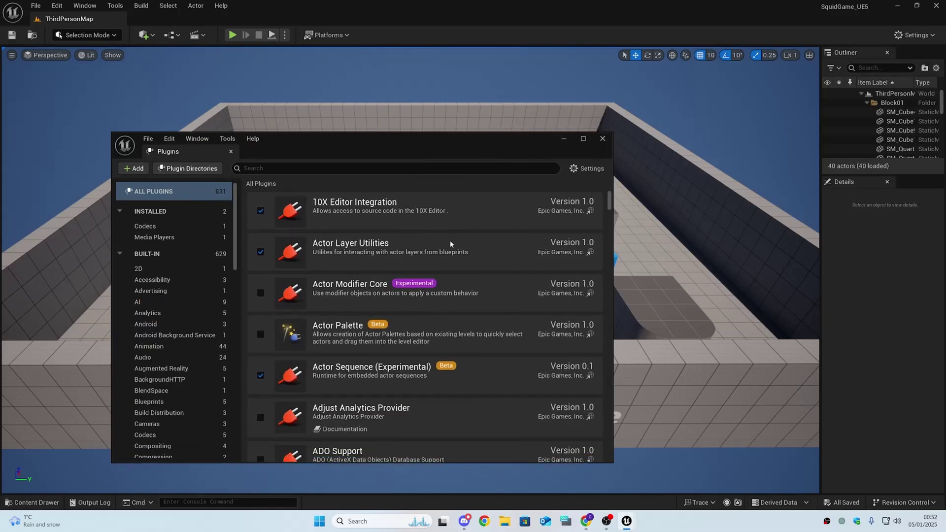
- Look through the installed plugin categories and the built-in 2D category
{"action": "scroll", "coordinate": [451, 241], "scroll_direction": "down", "scroll_amount": 1}
{"action": "scroll", "coordinate": [462, 254], "scroll_direction": "up", "scroll_amount": 1}
{"action": "left_click", "coordinate": [172, 238]}
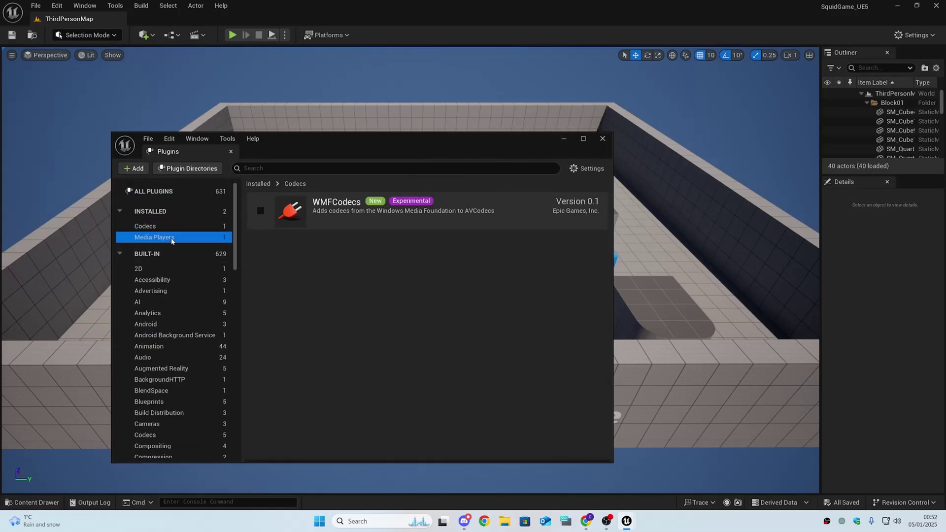
{"action": "left_click", "coordinate": [179, 271]}
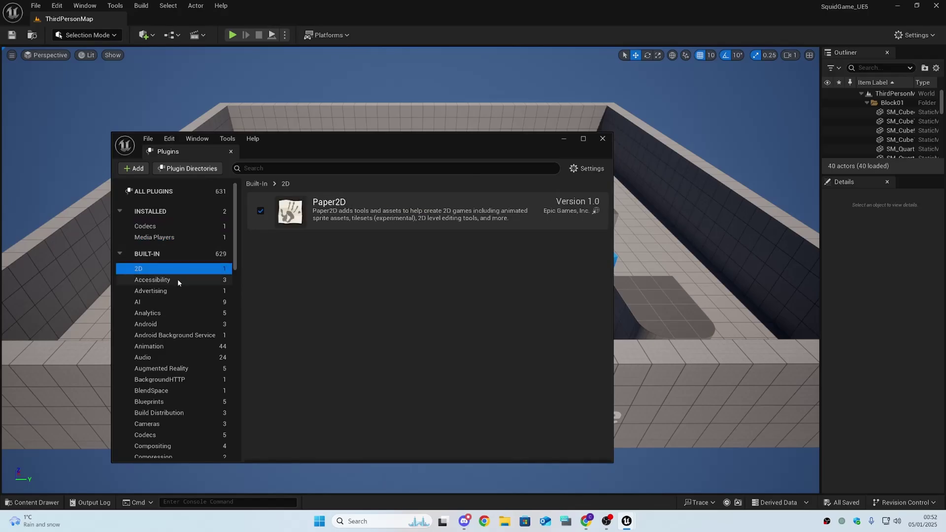
{"action": "scroll", "coordinate": [177, 279], "scroll_direction": "down", "scroll_amount": 2}
- Search all plugins for "meta" to check the MetaHuman plugins, and clear the search
{"action": "left_click", "coordinate": [267, 167]}
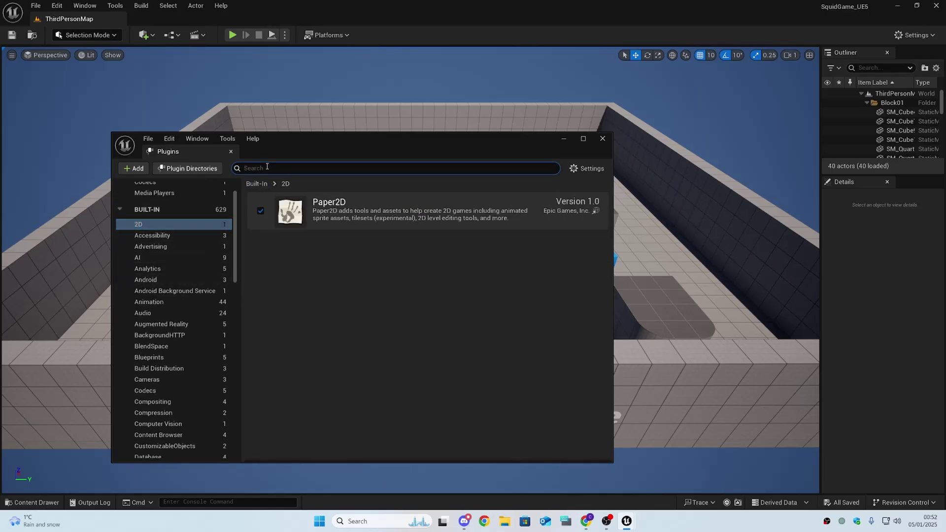
{"action": "scroll", "coordinate": [181, 202], "scroll_direction": "up", "scroll_amount": 2}
{"action": "left_click", "coordinate": [176, 191]}
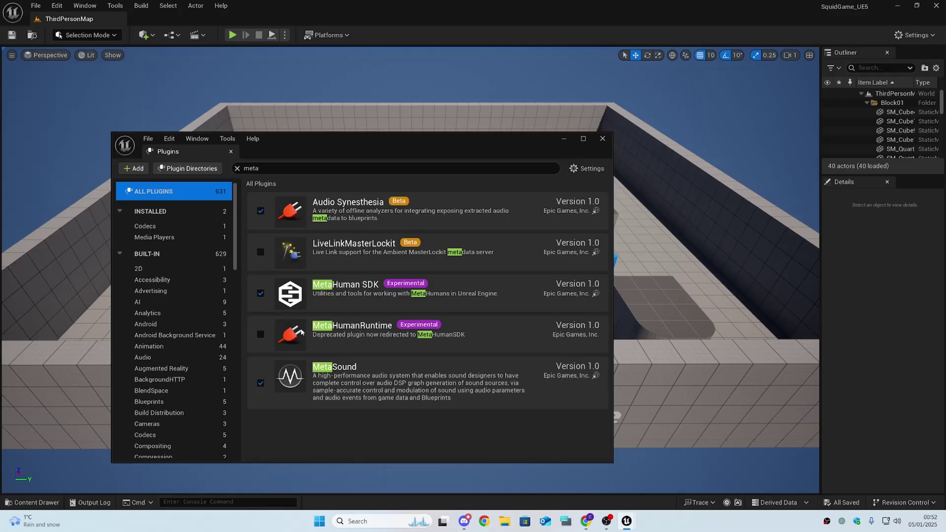
{"action": "left_click", "coordinate": [238, 170]}
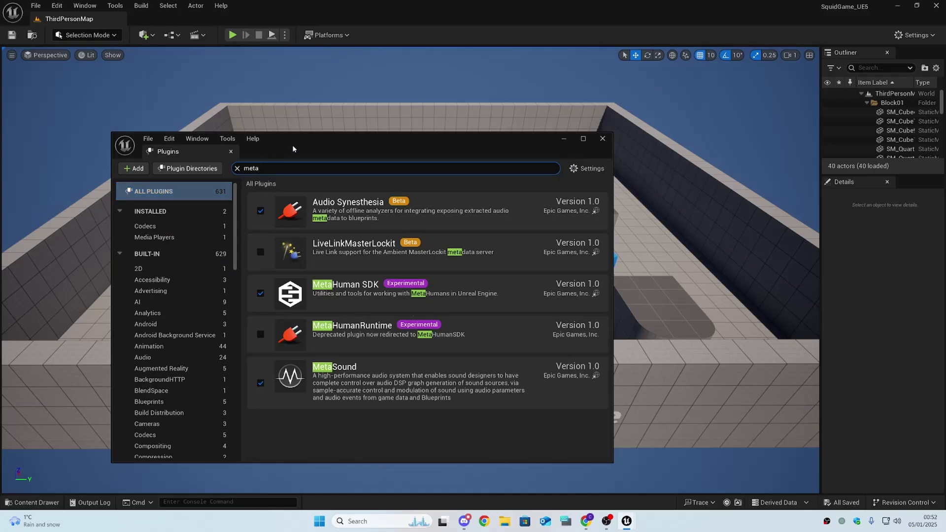
{"action": "left_click", "coordinate": [237, 168]}
- Dock the plugin manager in the main window and close it
{"action": "left_click_drag", "start_coordinate": [269, 150], "coordinate": [338, 108]}
{"action": "left_click_drag", "start_coordinate": [266, 114], "coordinate": [208, 22]}
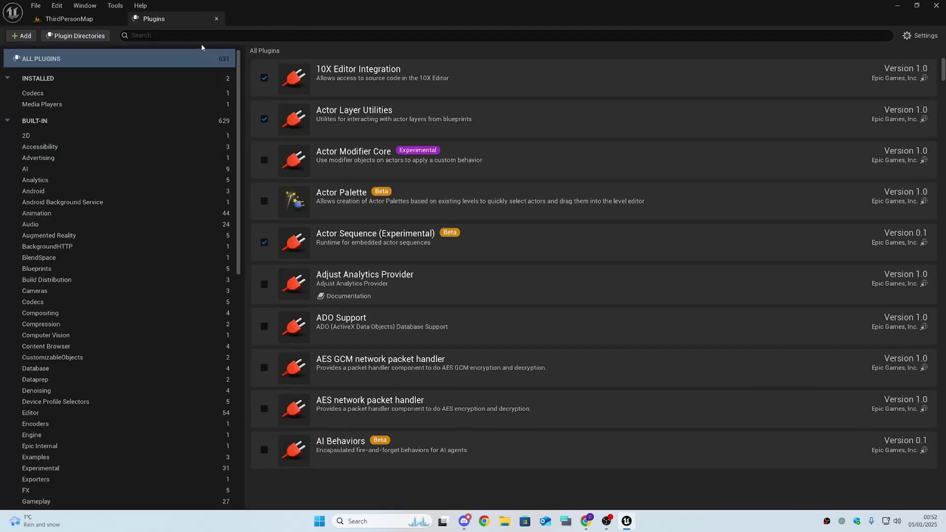
{"action": "left_click", "coordinate": [216, 19]}
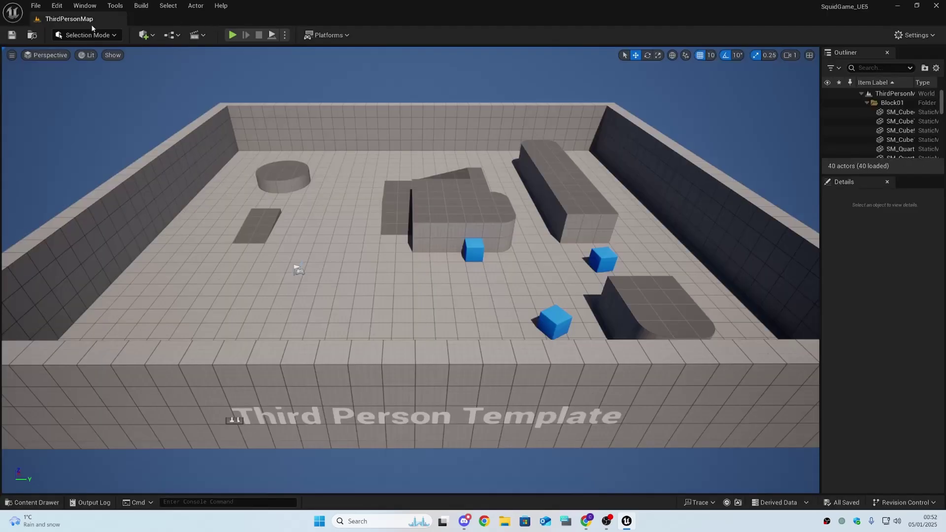
- Open Quixel Bridge, choose to stay in Bridge rather than visit Fab, and dismiss the plugin update notice
{"action": "left_click", "coordinate": [85, 5]}
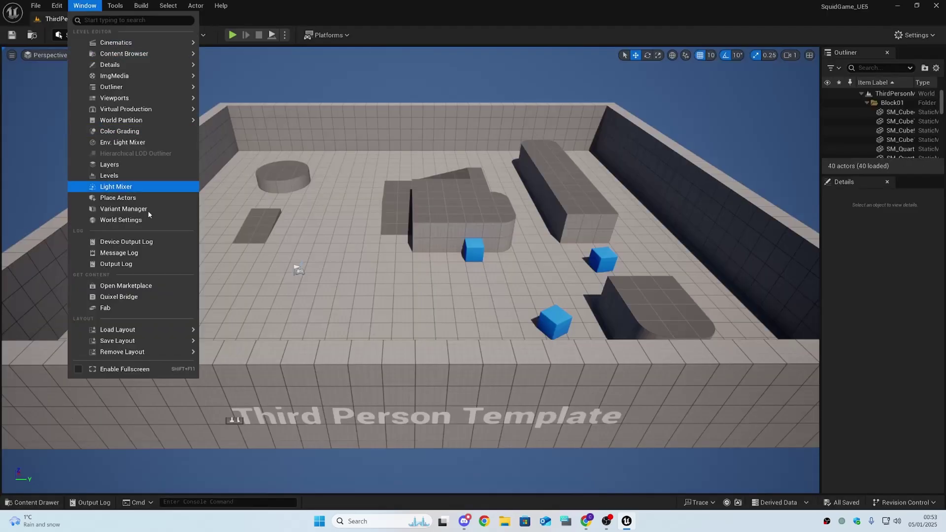
{"action": "left_click", "coordinate": [139, 297]}
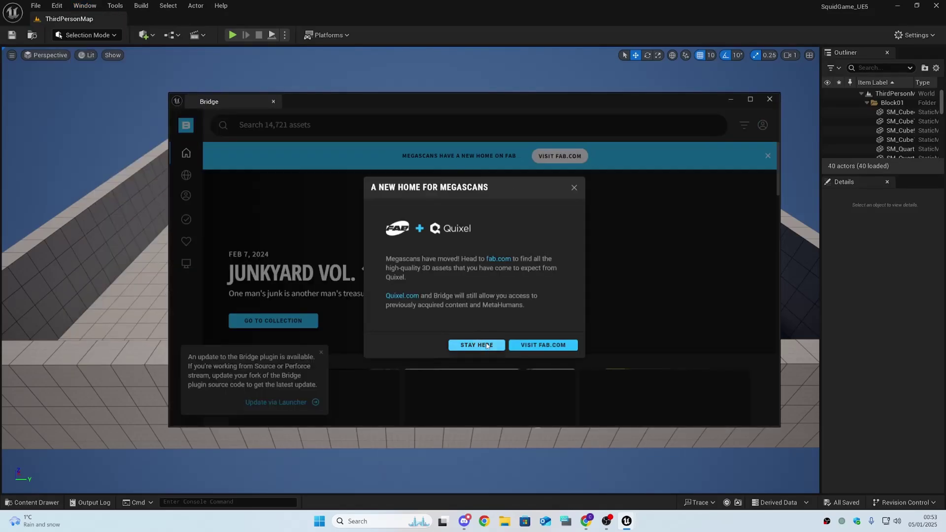
{"action": "left_click", "coordinate": [477, 345]}
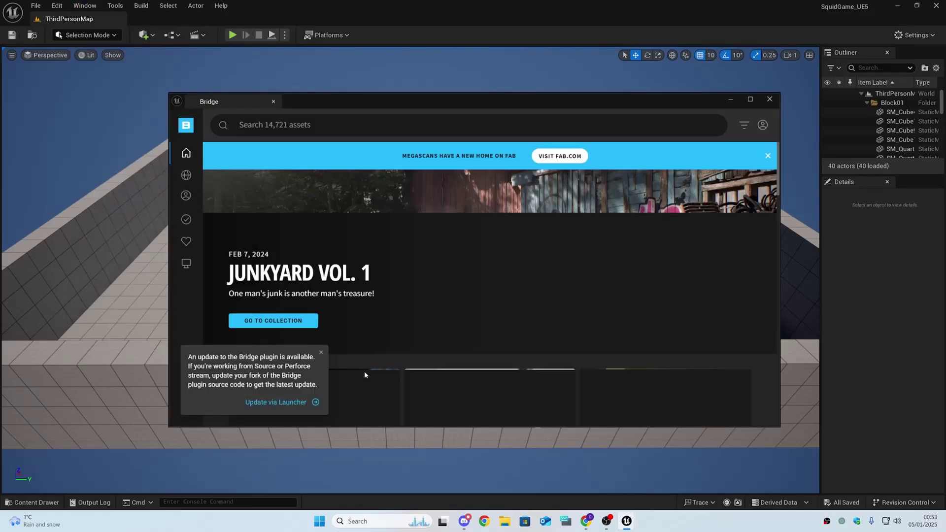
{"action": "left_click", "coordinate": [321, 353]}
- Browse Bridge's acquired and favourite assets and open the MetaHuman Presets collection
{"action": "mouse_move", "coordinate": [186, 207]}
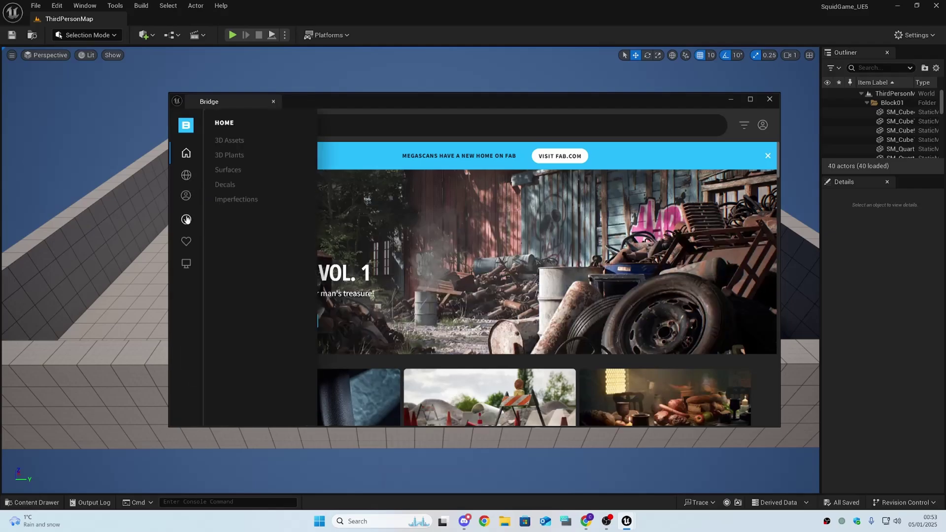
{"action": "left_click", "coordinate": [186, 220]}
{"action": "left_click", "coordinate": [187, 241]}
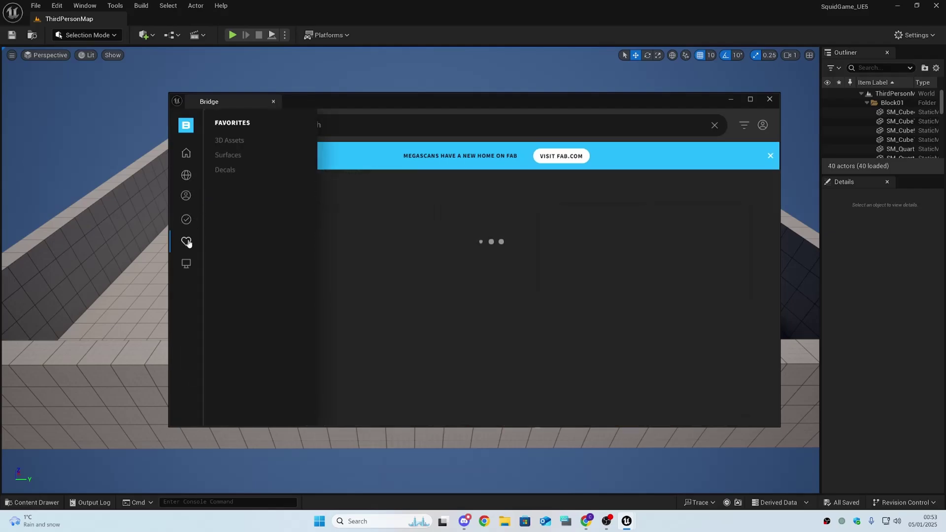
{"action": "left_click", "coordinate": [190, 221]}
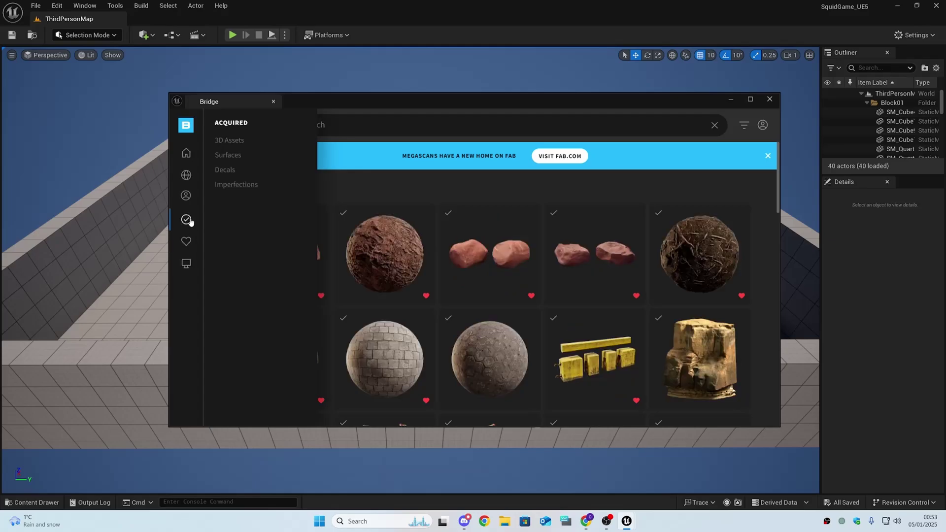
{"action": "left_click", "coordinate": [185, 196]}
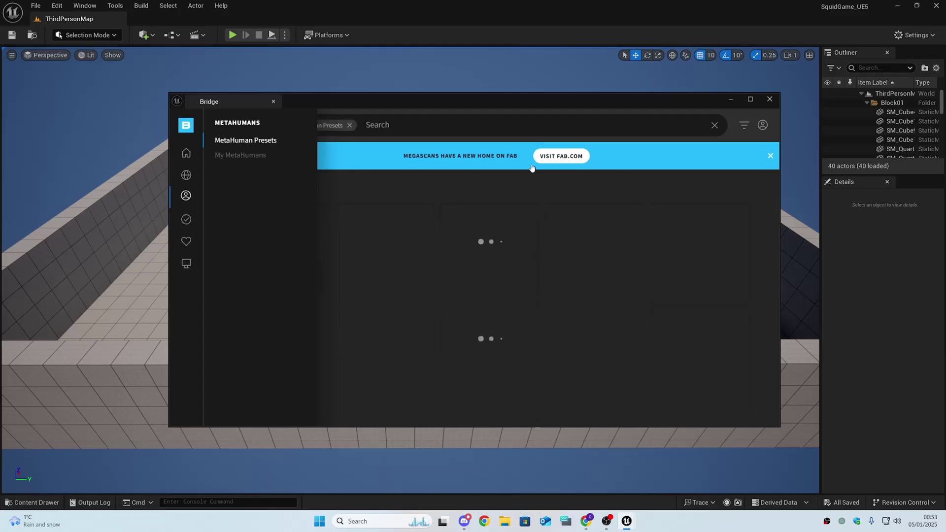
{"action": "left_click", "coordinate": [763, 126]}
{"action": "left_click", "coordinate": [765, 128]}
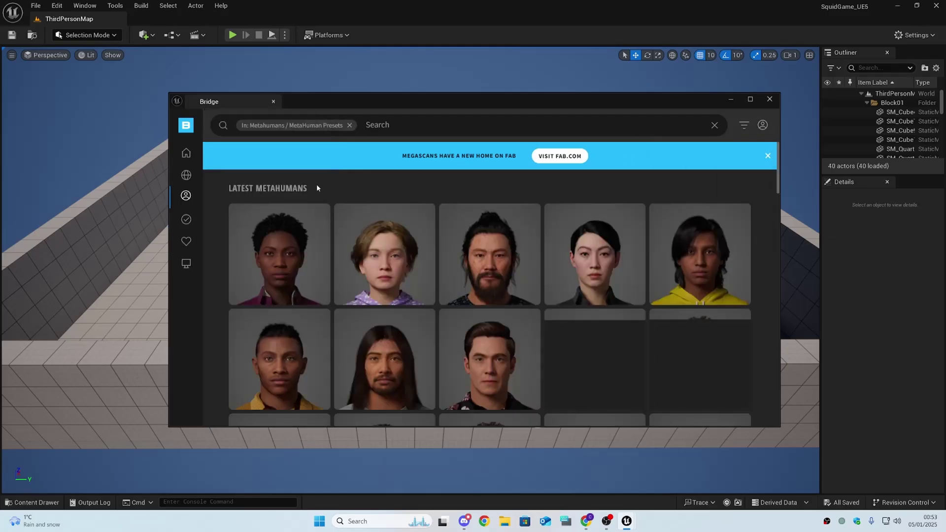
- Select the Aoi MetaHuman preset and launch MetaHuman Creator for Unreal Engine 5.5 in the browser
{"action": "mouse_move", "coordinate": [198, 199]}
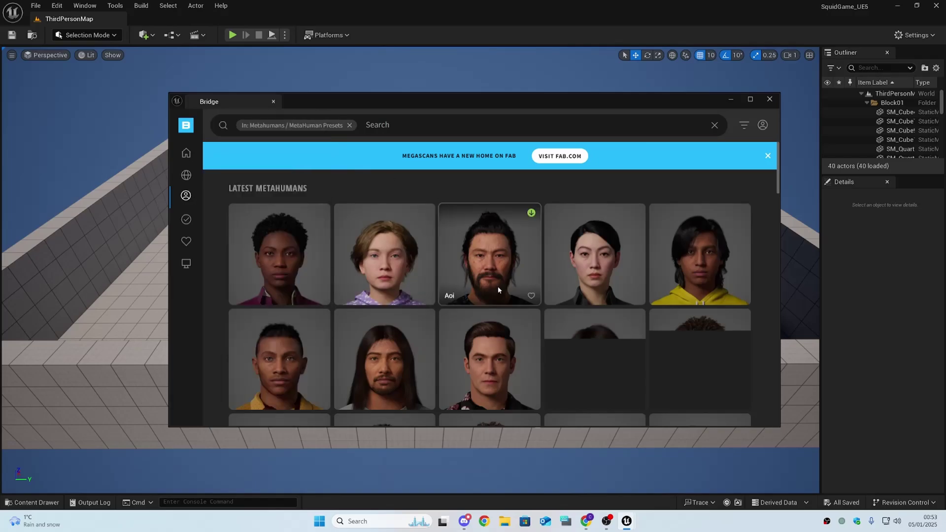
{"action": "scroll", "coordinate": [503, 345], "scroll_direction": "down", "scroll_amount": 5}
{"action": "scroll", "coordinate": [503, 354], "scroll_direction": "up", "scroll_amount": 5}
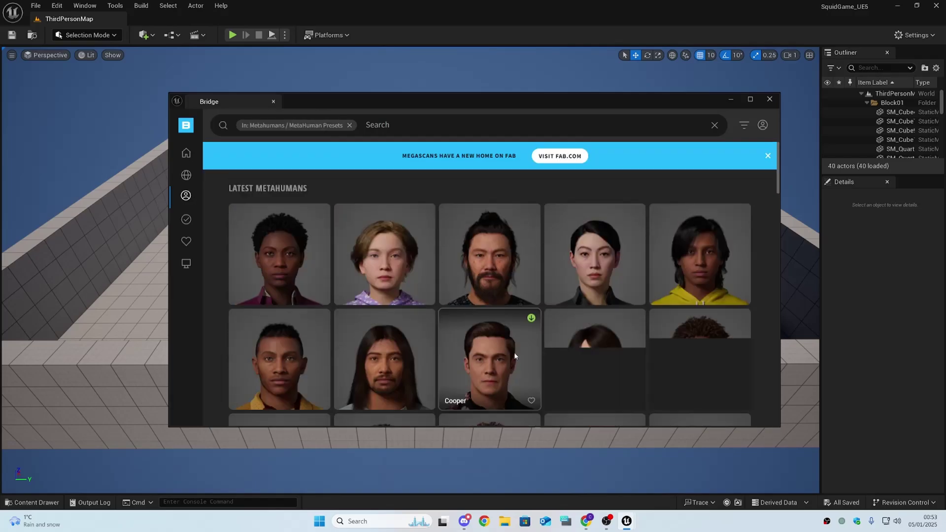
{"action": "left_click", "coordinate": [504, 255]}
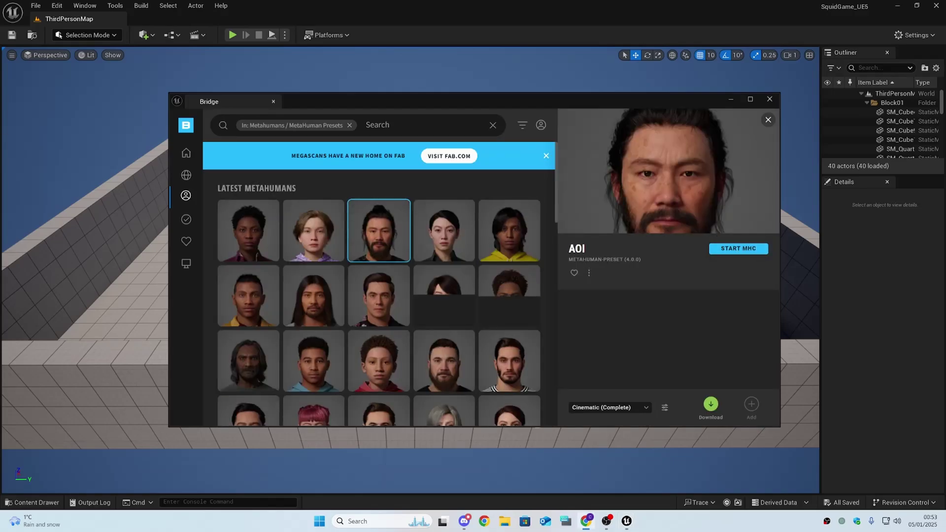
{"action": "left_click_drag", "start_coordinate": [42, 531], "coordinate": [262, 1]}
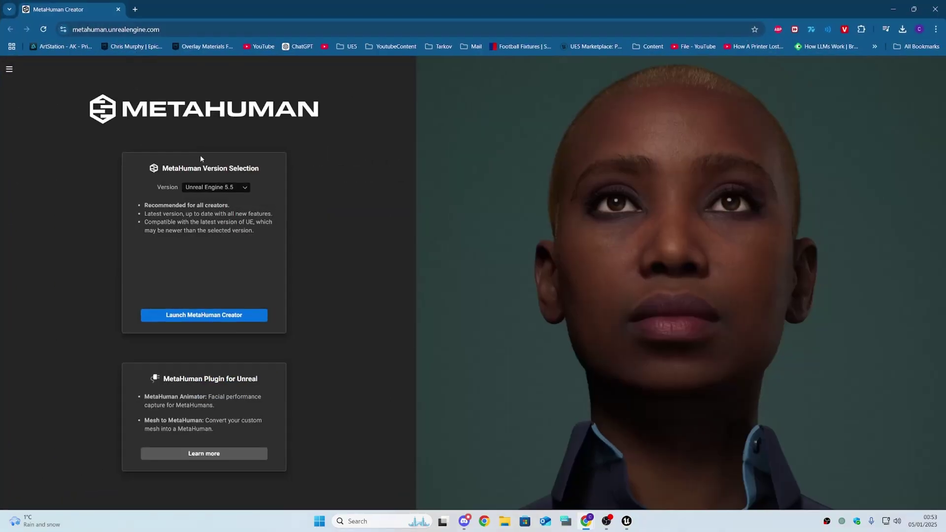
{"action": "left_click", "coordinate": [202, 317]}
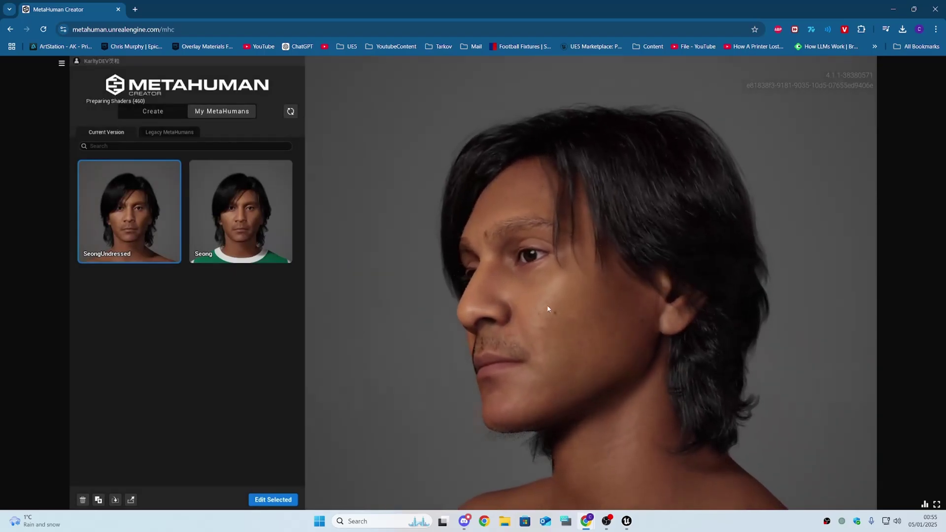
- Preview the saved Seong MetaHuman and the starting presets, including Tori, and close the browser to return to Bridge
{"action": "left_click", "coordinate": [265, 211]}
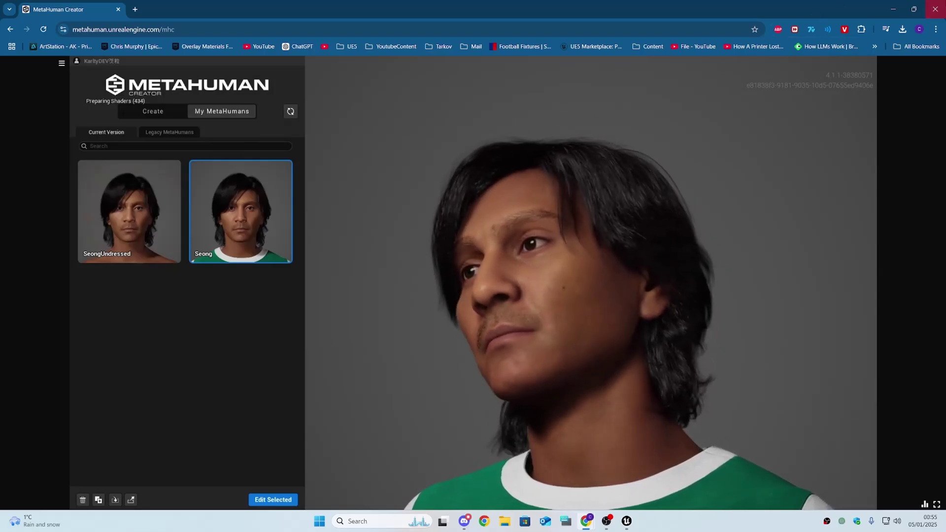
{"action": "left_click", "coordinate": [160, 113]}
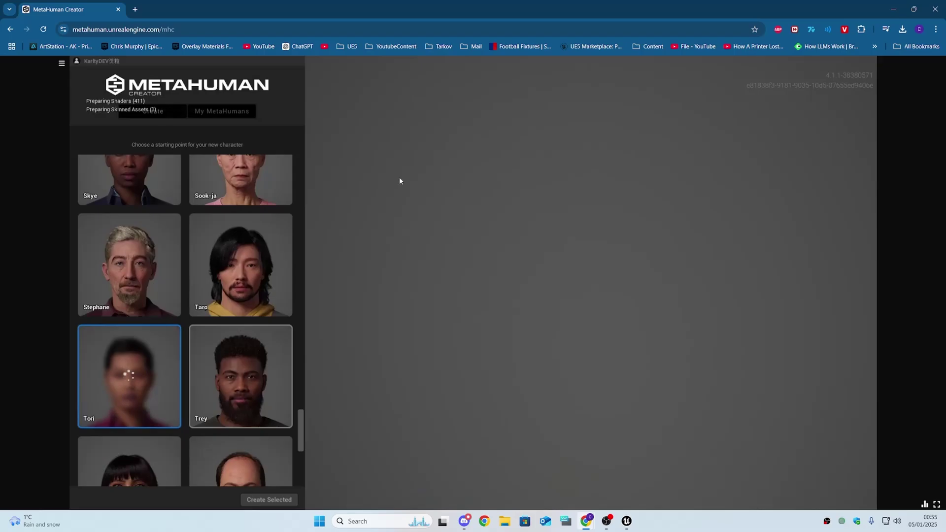
{"action": "left_click", "coordinate": [935, 9]}
{"action": "left_click", "coordinate": [518, 88]}
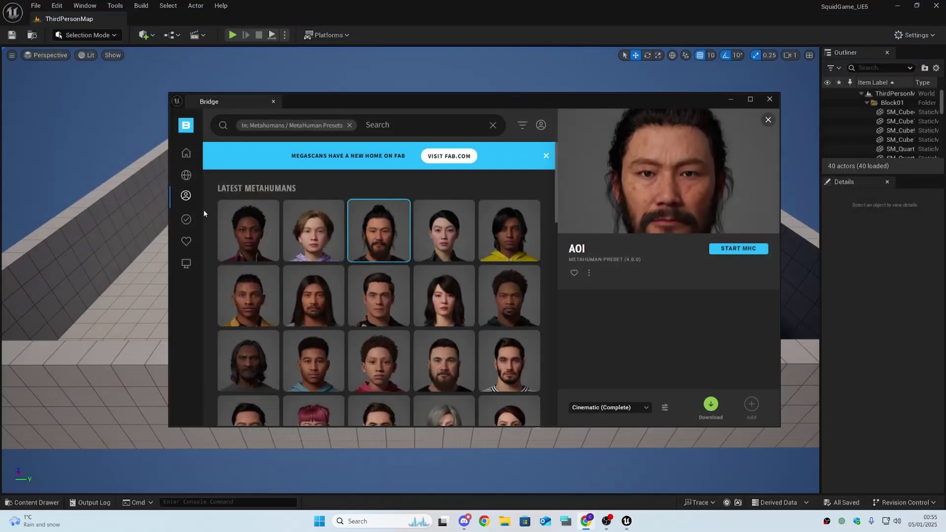
- Start downloading the clothed Seong MetaHuman from My MetaHumans at Cinematic (Complete) quality
{"action": "left_click", "coordinate": [241, 157]}
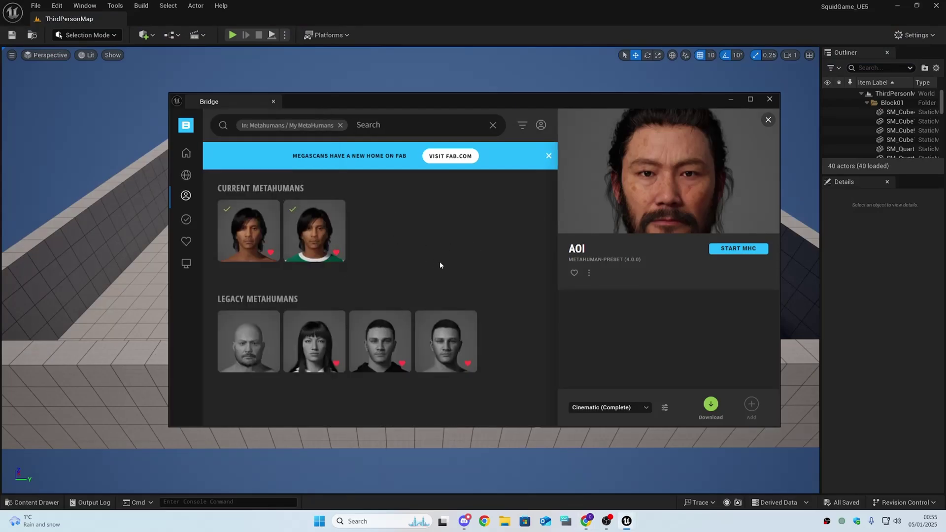
{"action": "left_click", "coordinate": [314, 231]}
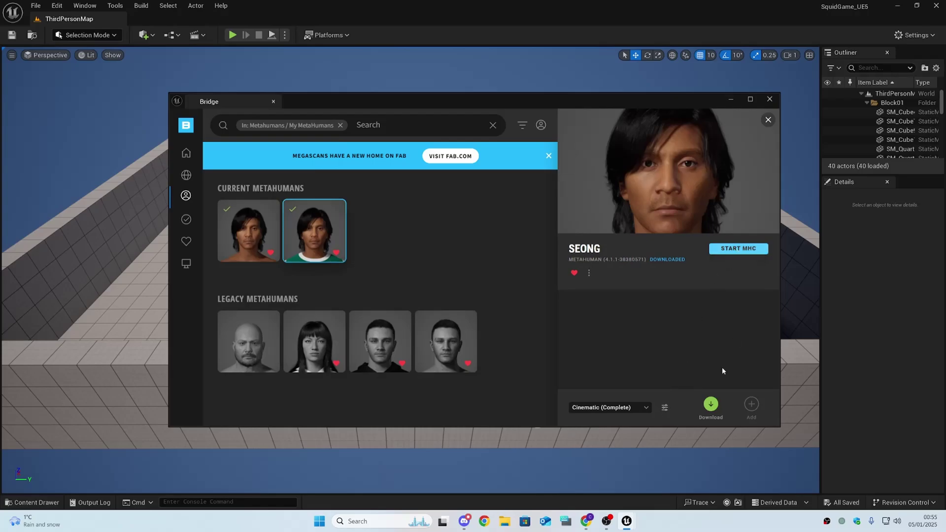
{"action": "left_click", "coordinate": [713, 406]}
- Add the undressed Seong from Bridge's local MetaHumans to the project, then close Bridge and show the project content
{"action": "mouse_move", "coordinate": [185, 207]}
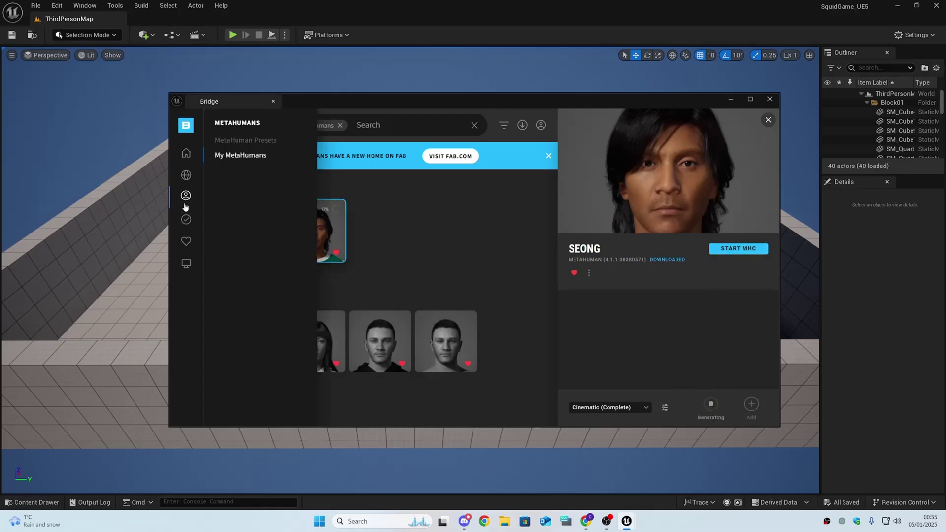
{"action": "left_click", "coordinate": [186, 263]}
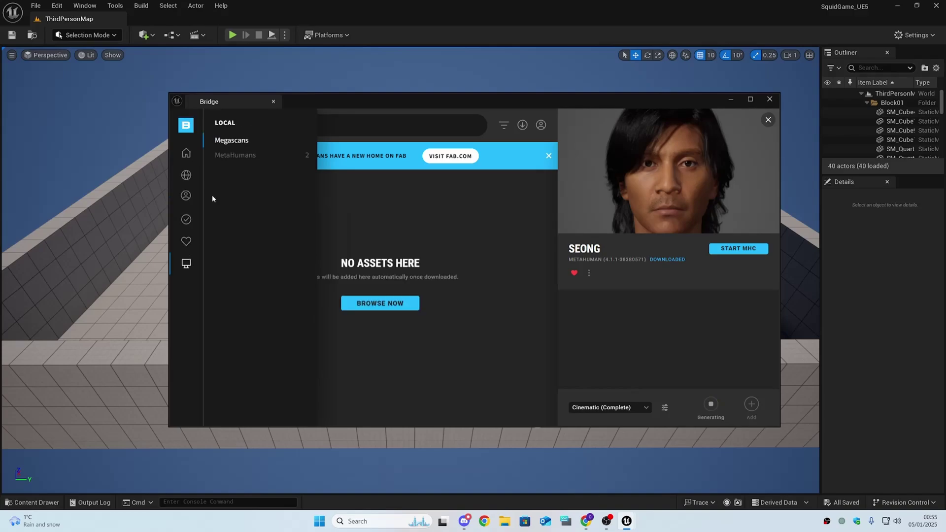
{"action": "left_click", "coordinate": [236, 156]}
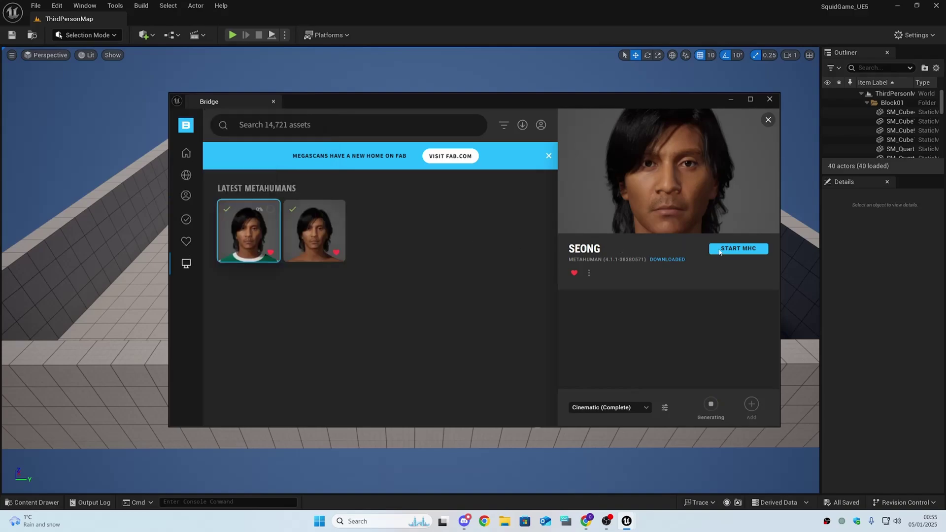
{"action": "mouse_move", "coordinate": [335, 252]}
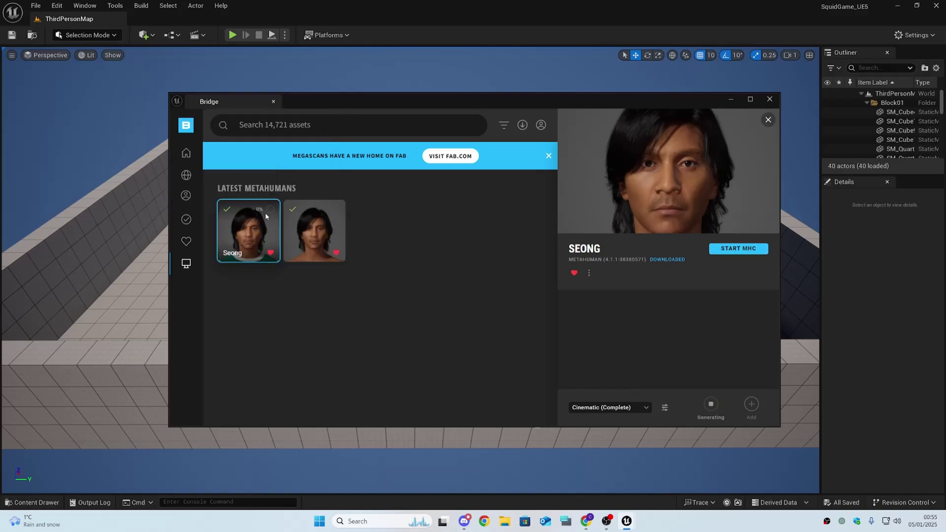
{"action": "mouse_move", "coordinate": [329, 215]}
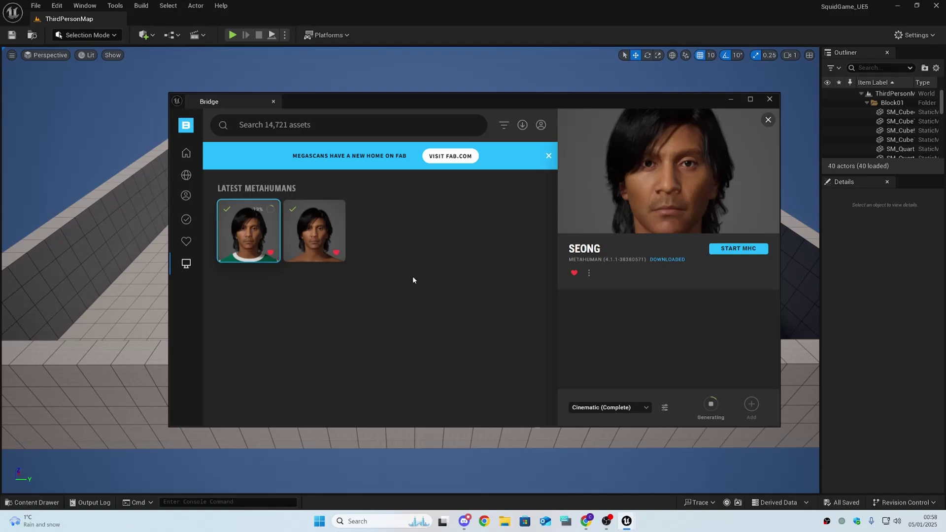
{"action": "left_click", "coordinate": [336, 209]}
{"action": "left_click", "coordinate": [772, 99]}
{"action": "key", "text": "ctrl+space"}
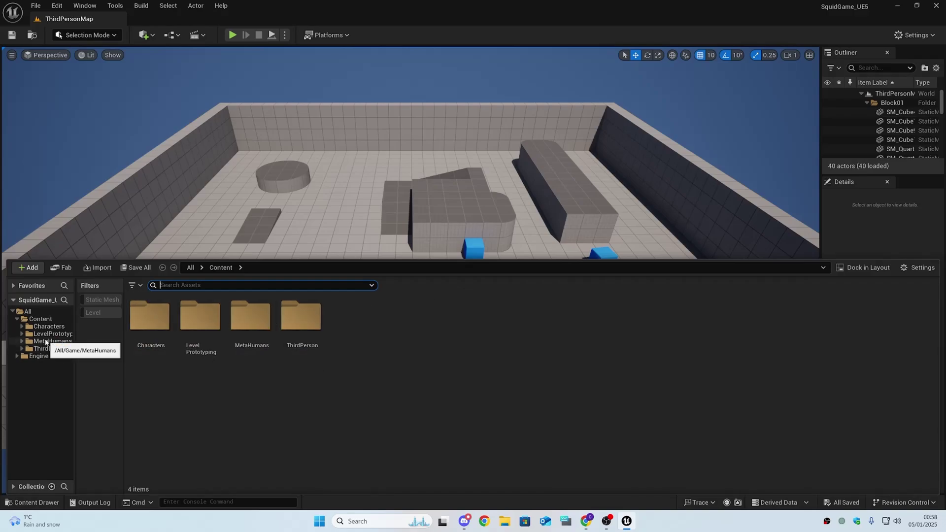
{"action": "left_click", "coordinate": [464, 521]}
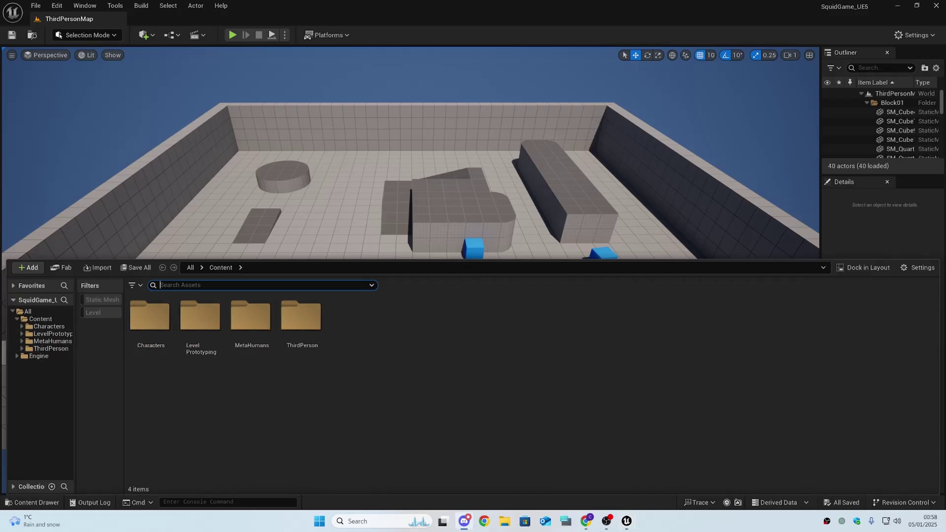
{"action": "key", "text": "alt+Tab"}
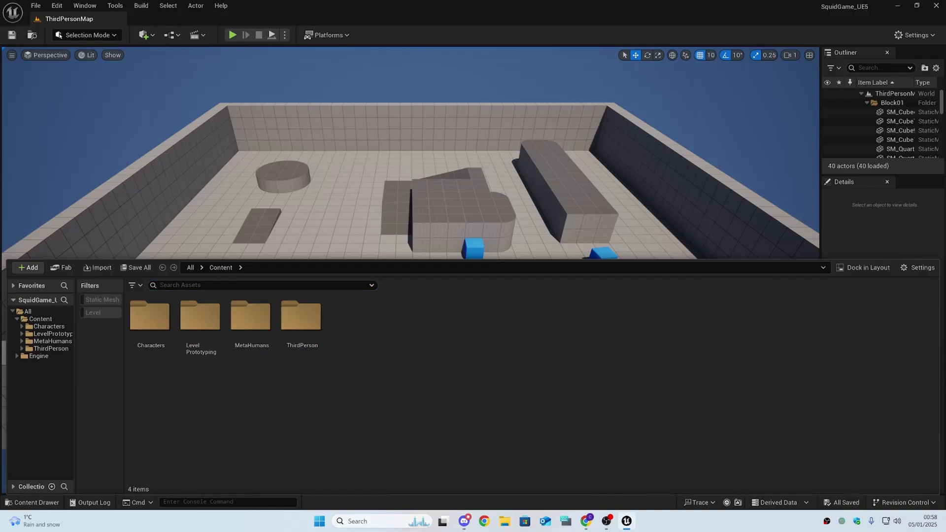
{"action": "key", "text": "alt+Tab"}
{"action": "left_click", "coordinate": [525, 378]}
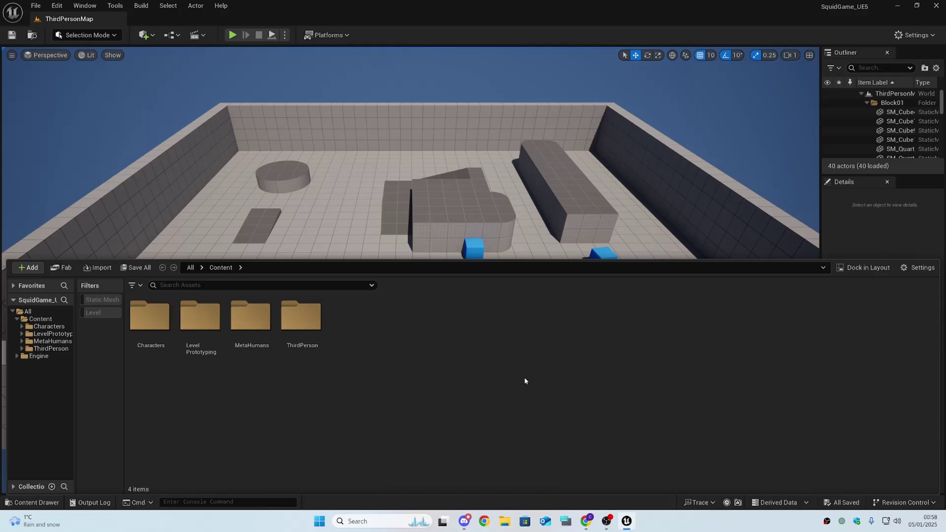
- Place BP_SeongUndressed from the MetaHumans/SeongUndressed folder on the level floor between the flat ramp and the central blocks
{"action": "double_click", "coordinate": [250, 318]}
{"action": "double_click", "coordinate": [205, 328]}
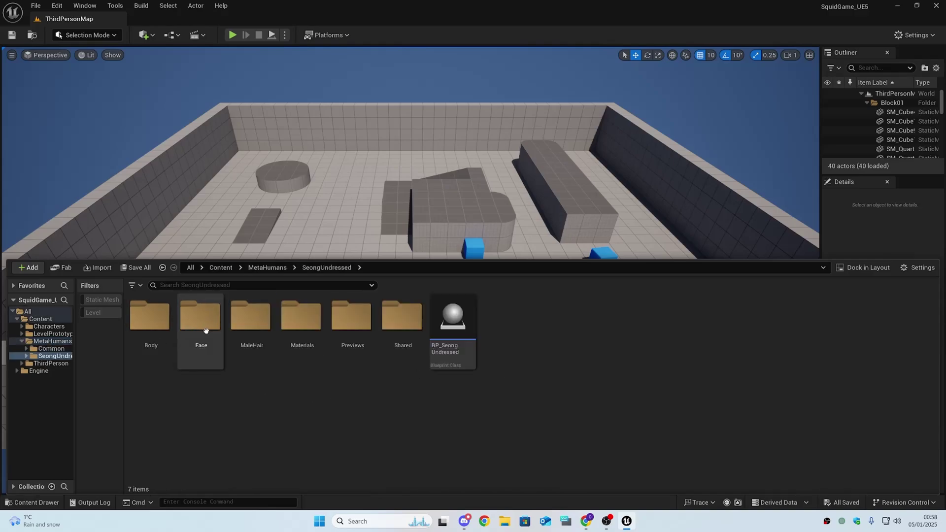
{"action": "left_click", "coordinate": [451, 331]}
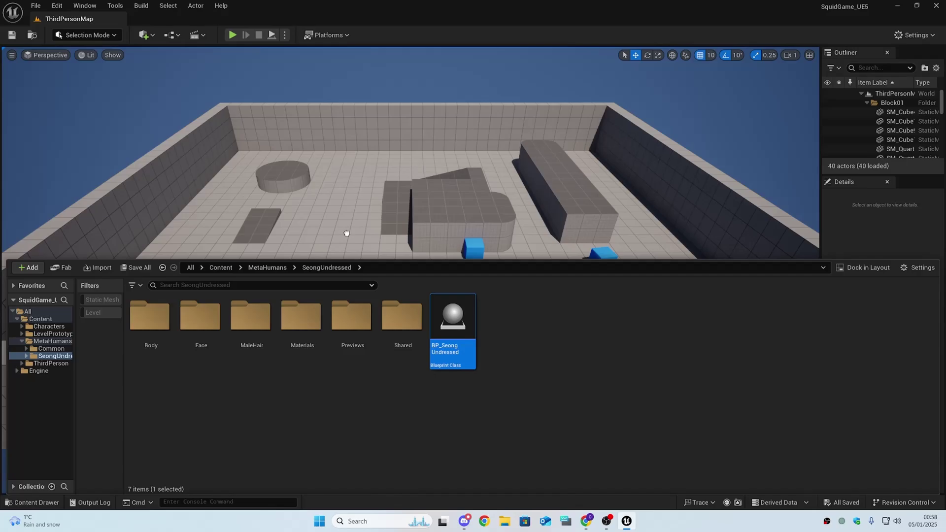
{"action": "left_click_drag", "start_coordinate": [346, 233], "coordinate": [346, 234]}
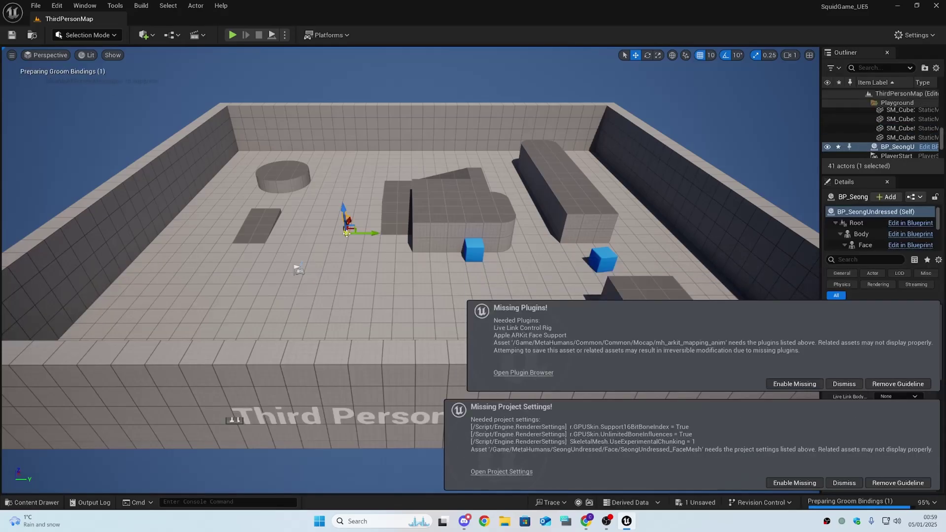
- Enable the missing MetaHuman plugins and project settings, and restart the editor to apply them
{"action": "left_click", "coordinate": [795, 384]}
{"action": "left_click", "coordinate": [795, 483]}
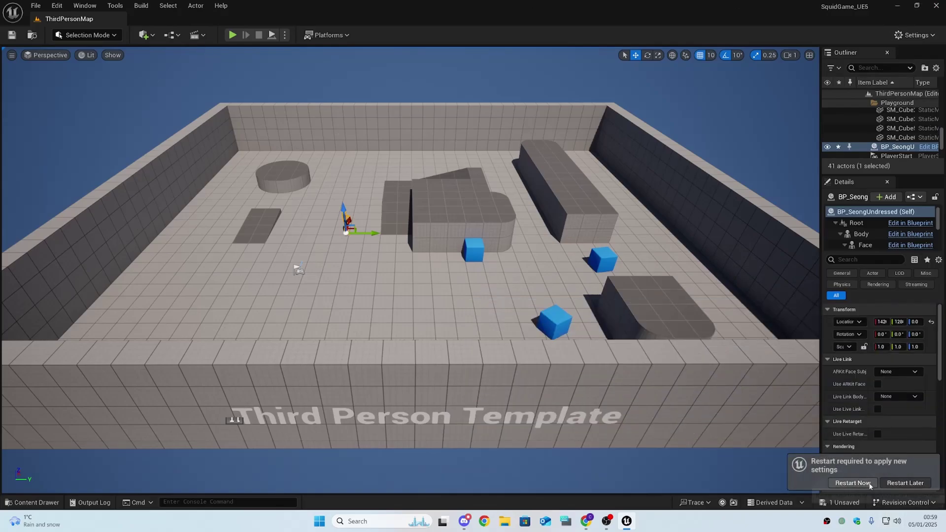
{"action": "left_click", "coordinate": [870, 484]}
{"action": "left_click", "coordinate": [517, 365]}
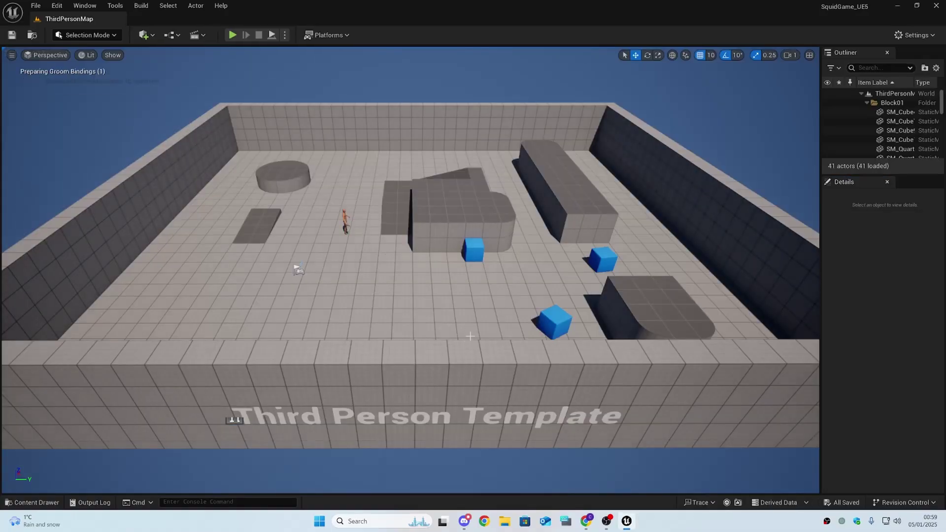
- Open the BP_SeongUndressed blueprint and dock its editor beside the ThirdPersonMap tab
{"action": "right_click_drag", "start_coordinate": [347, 219], "coordinate": [207, 170]}
{"action": "key", "text": "w"}
{"action": "key", "text": "d"}
{"action": "key", "text": "s"}
{"action": "right_click_drag", "start_coordinate": [345, 217], "coordinate": [392, 226]}
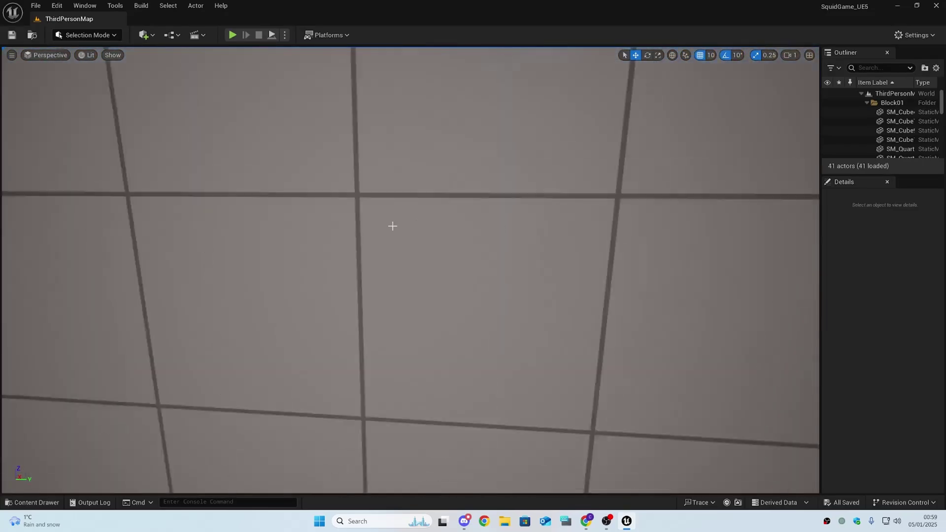
{"action": "key", "text": "ctrl+space"}
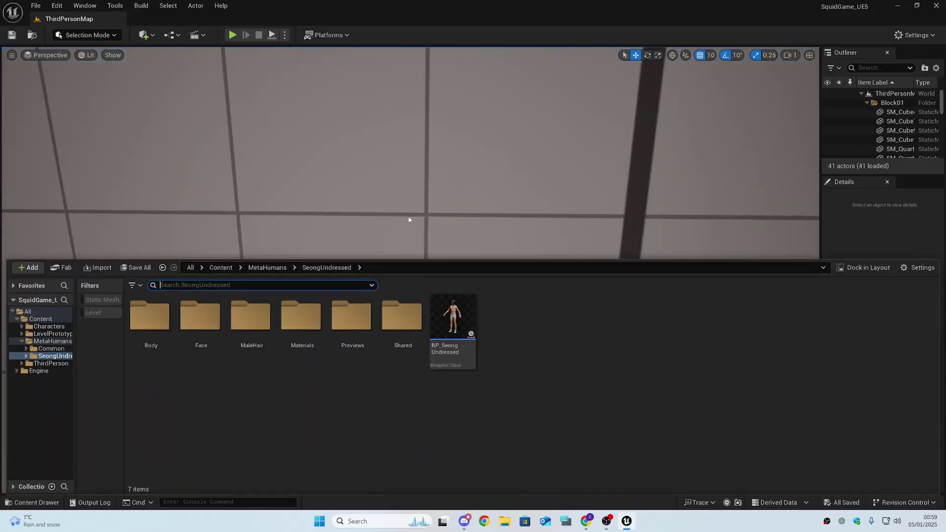
{"action": "double_click", "coordinate": [441, 316]}
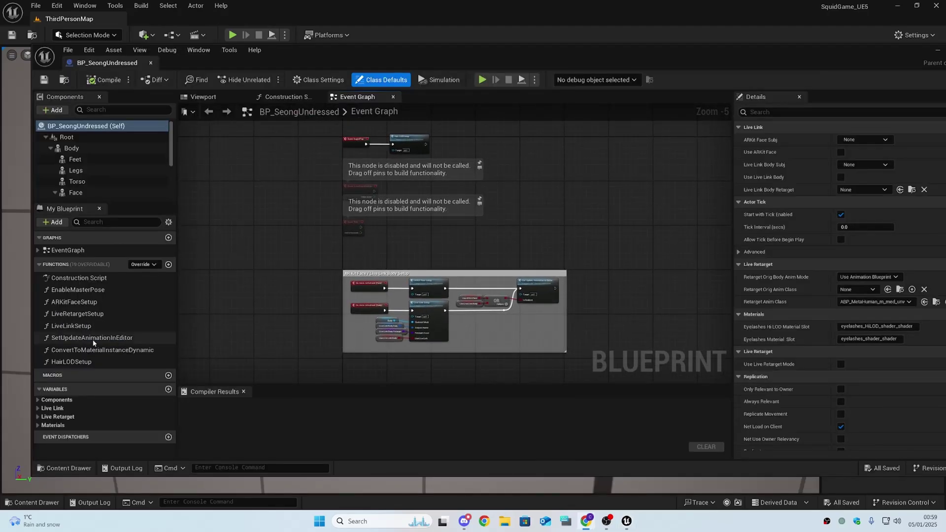
{"action": "left_click_drag", "start_coordinate": [132, 65], "coordinate": [182, 22]}
- Open BP_ThirdPersonCharacter and BP_ThirdPersonGameMode from the ThirdPerson/Blueprints folder
{"action": "key", "text": "ctrl+space"}
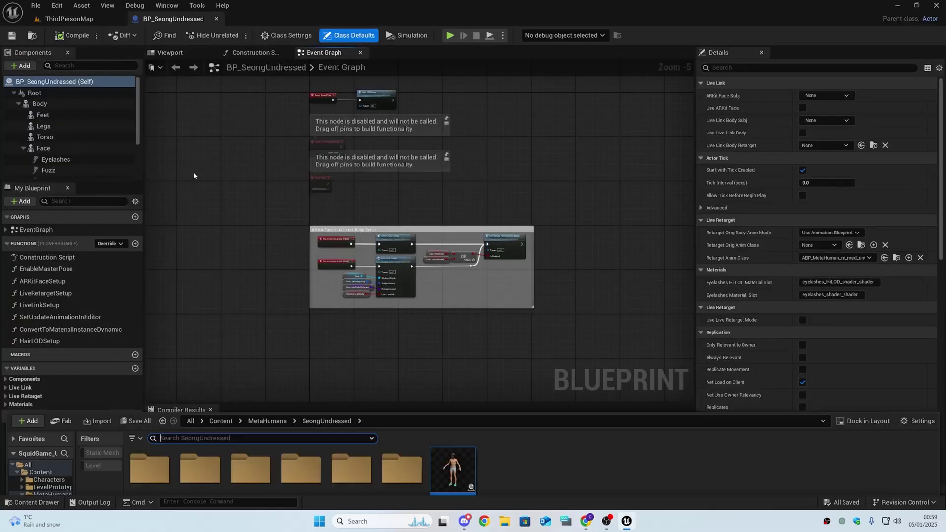
{"action": "left_click", "coordinate": [50, 342]}
{"action": "double_click", "coordinate": [150, 296]}
{"action": "double_click", "coordinate": [150, 296]}
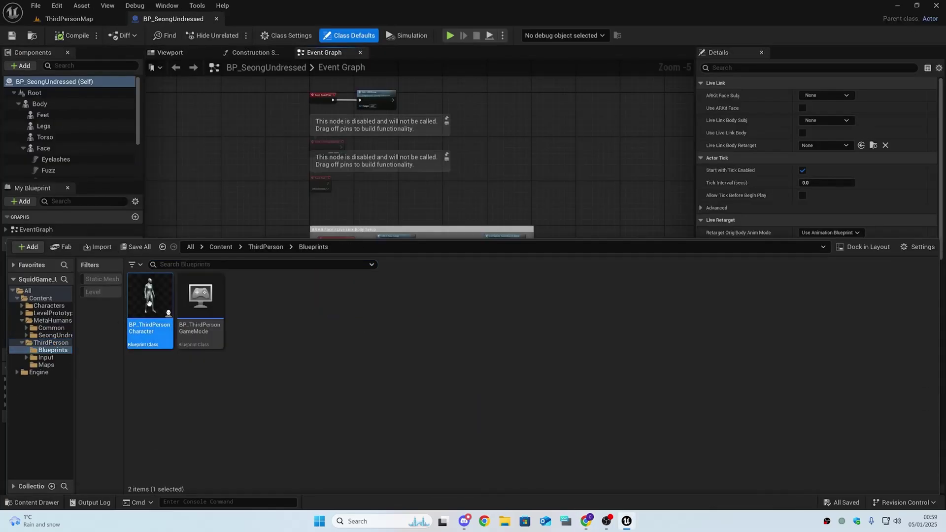
{"action": "double_click", "coordinate": [187, 328]}
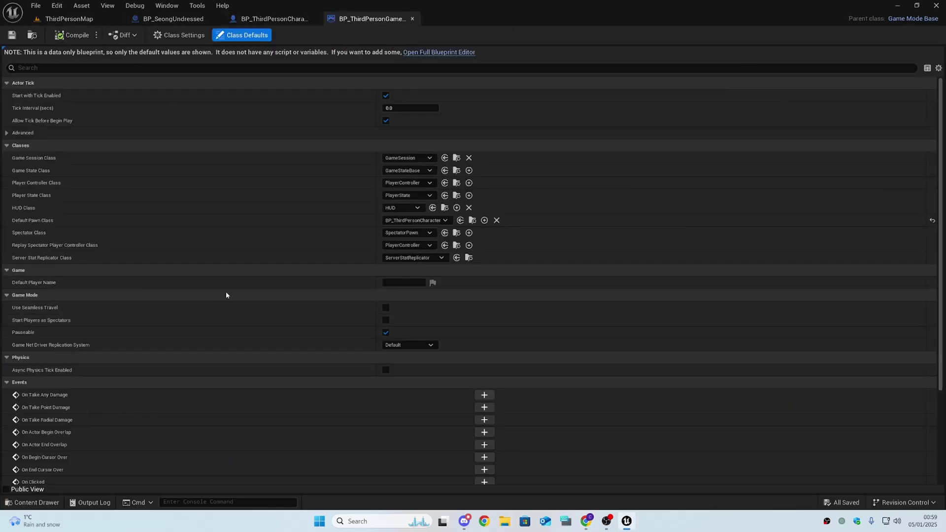
{"action": "left_click", "coordinate": [274, 19]}
- Change the parent class of BP_SeongUndressed to BP_ThirdPersonCharacter in its class settings and compile the blueprint
{"action": "left_click", "coordinate": [172, 18]}
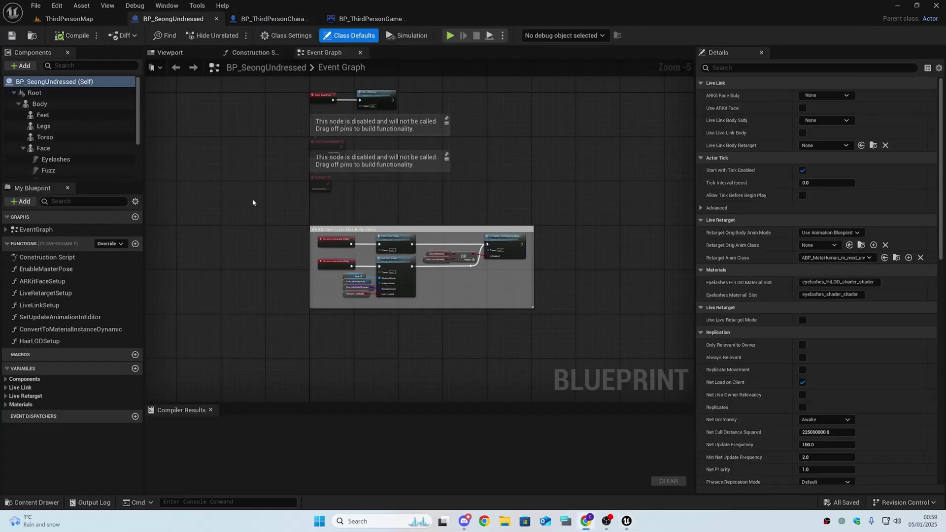
{"action": "right_click_drag", "start_coordinate": [251, 199], "coordinate": [207, 228]}
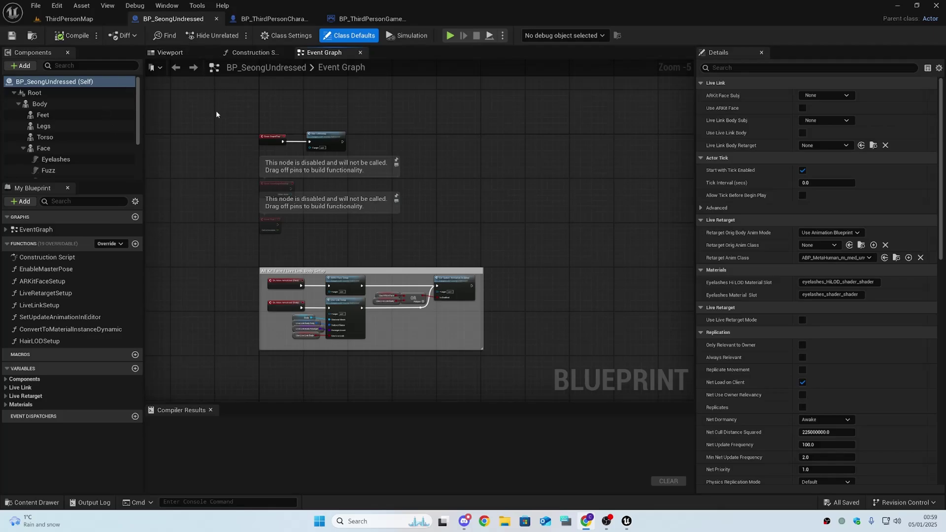
{"action": "left_click", "coordinate": [287, 35]}
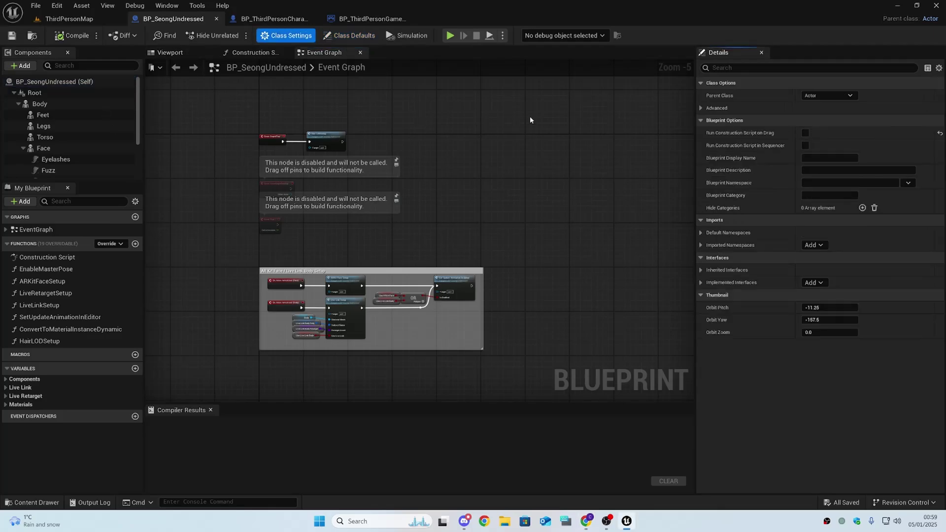
{"action": "left_click", "coordinate": [851, 97]}
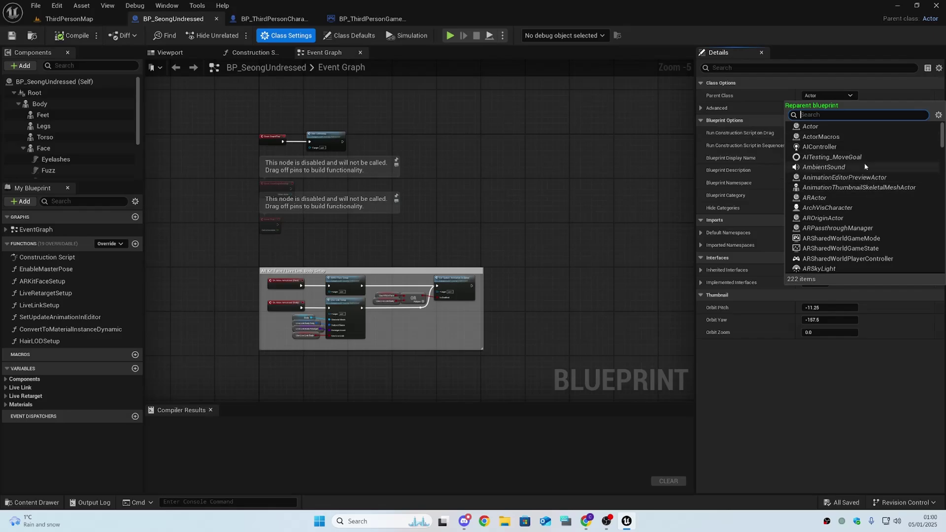
{"action": "type", "text": "bp_"}
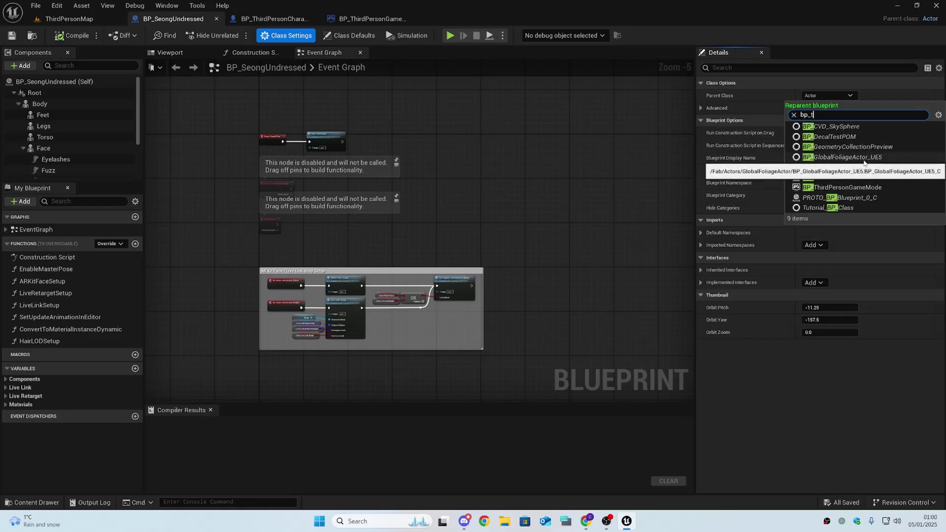
{"action": "type", "text": "third"}
{"action": "left_click", "coordinate": [864, 128]}
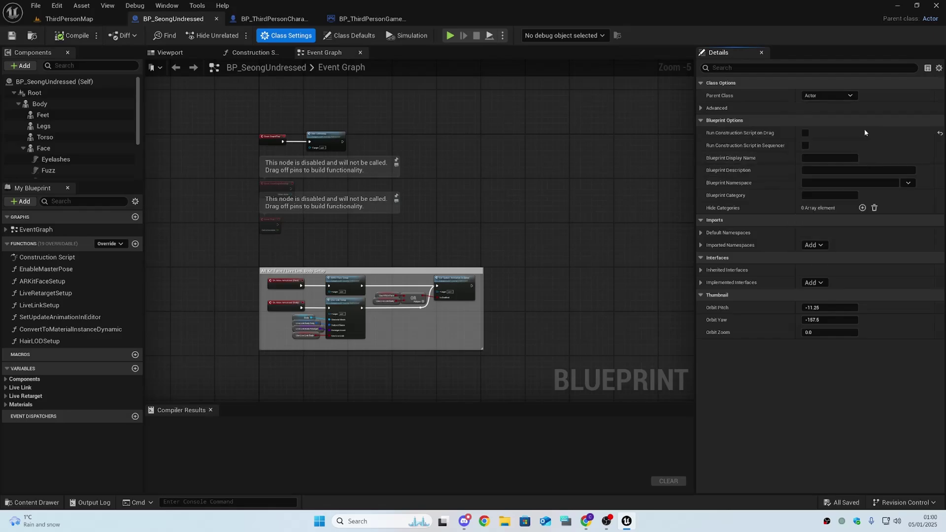
{"action": "left_click", "coordinate": [76, 35]}
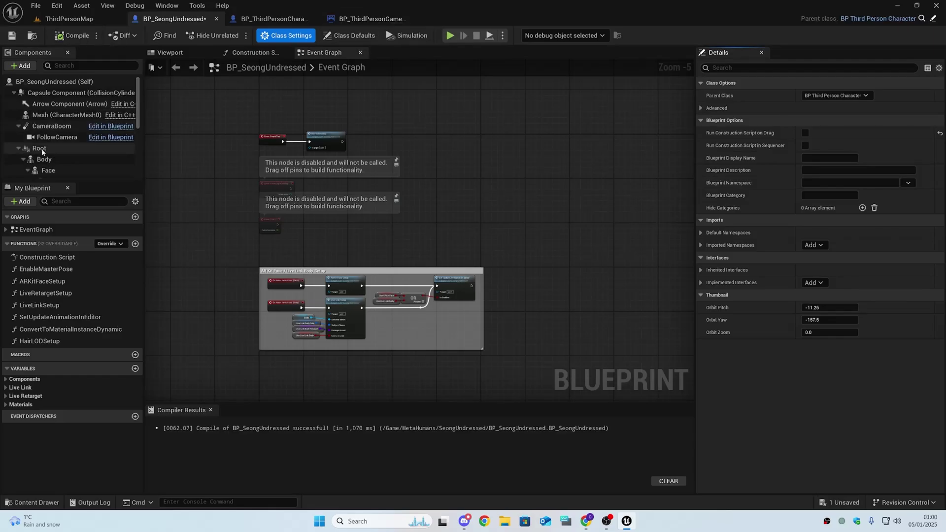
- Attach the Body component to the inherited Mesh (CharacterMesh0), delete the Root component, and compile the blueprint
{"action": "left_click_drag", "start_coordinate": [51, 158], "coordinate": [64, 118]}
{"action": "scroll", "coordinate": [61, 162], "scroll_direction": "down", "scroll_amount": 5}
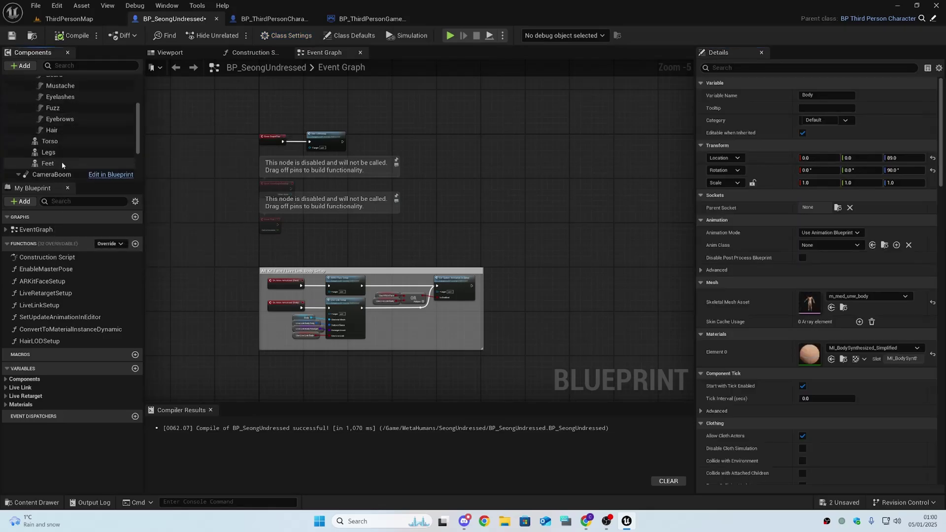
{"action": "left_click", "coordinate": [73, 132]}
{"action": "right_click", "coordinate": [73, 132]}
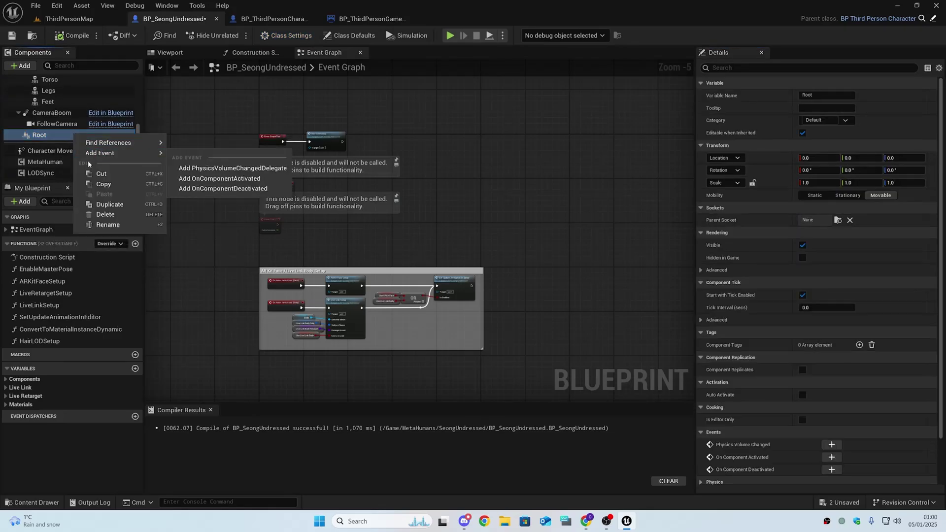
{"action": "left_click", "coordinate": [102, 213]}
{"action": "key", "text": "Delete"}
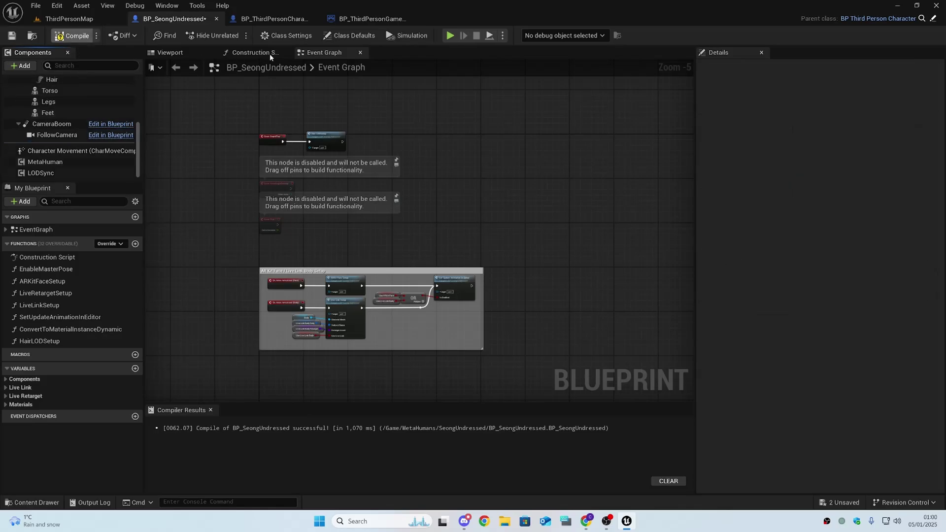
{"action": "key", "text": "F7"}
- Connect the inherited Mesh component to the Target of Get Children Components in SetUpdateAnimationInEditor and compile the blueprint
{"action": "left_click", "coordinate": [174, 53]}
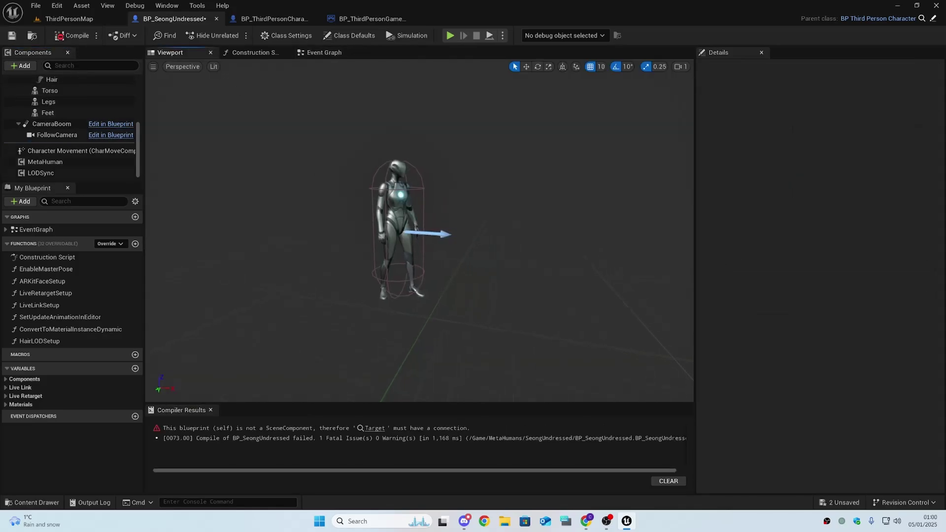
{"action": "scroll", "coordinate": [52, 148], "scroll_direction": "up", "scroll_amount": 3}
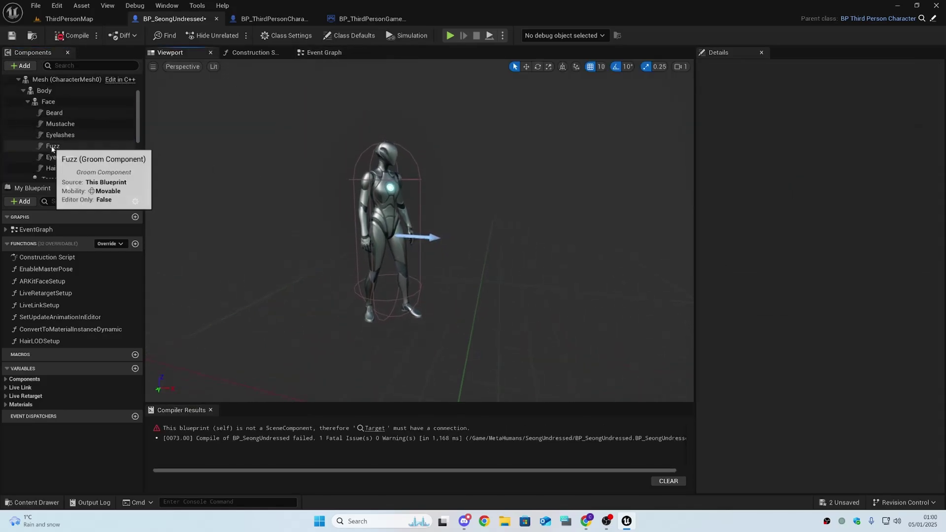
{"action": "scroll", "coordinate": [52, 147], "scroll_direction": "up", "scroll_amount": 2}
{"action": "left_click", "coordinate": [49, 136]}
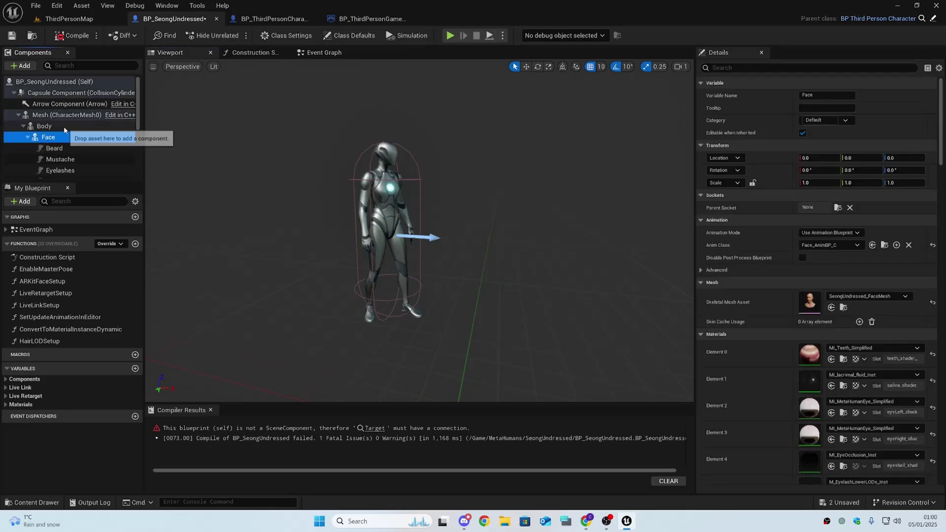
{"action": "left_click", "coordinate": [64, 126]}
{"action": "left_click", "coordinate": [375, 428]}
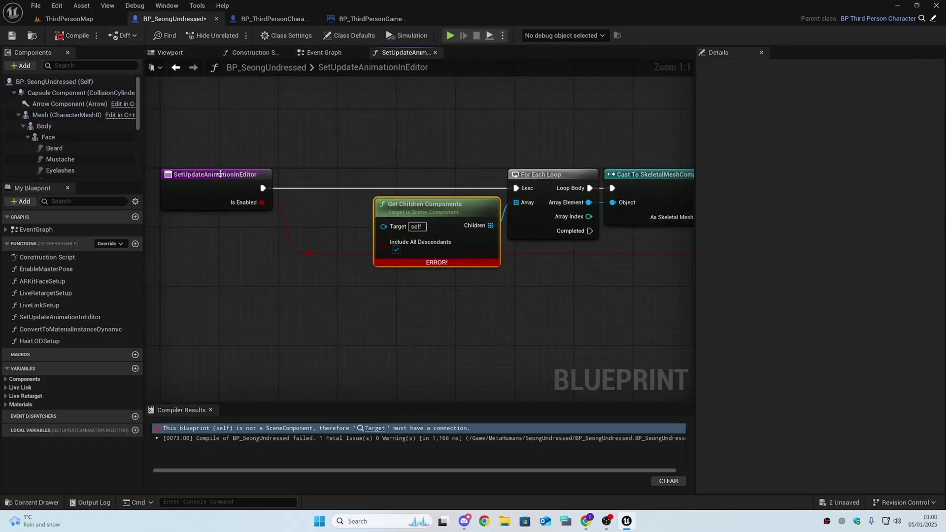
{"action": "left_click_drag", "start_coordinate": [52, 116], "coordinate": [383, 227]}
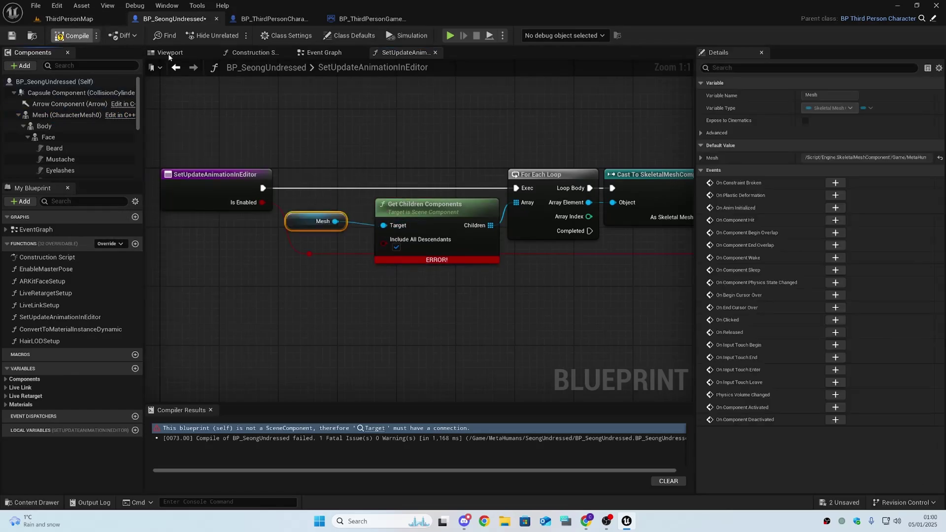
{"action": "left_click", "coordinate": [169, 53]}
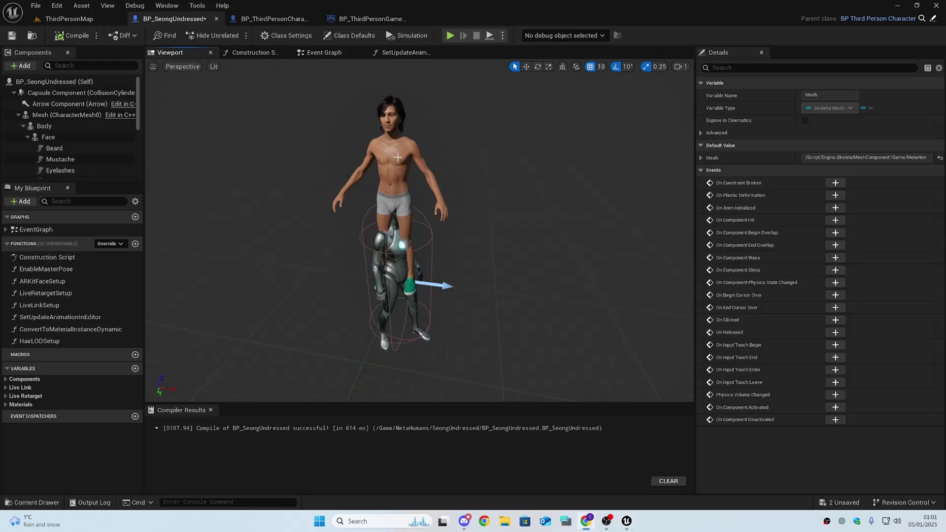
- Reset the Body component's location and rotation to their default values of 0
{"action": "left_click", "coordinate": [398, 157]}
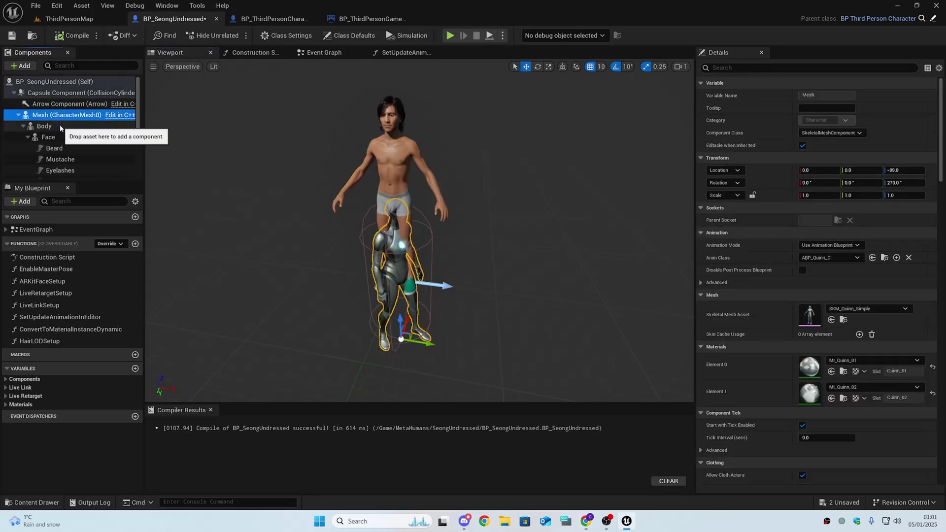
{"action": "left_click", "coordinate": [59, 127]}
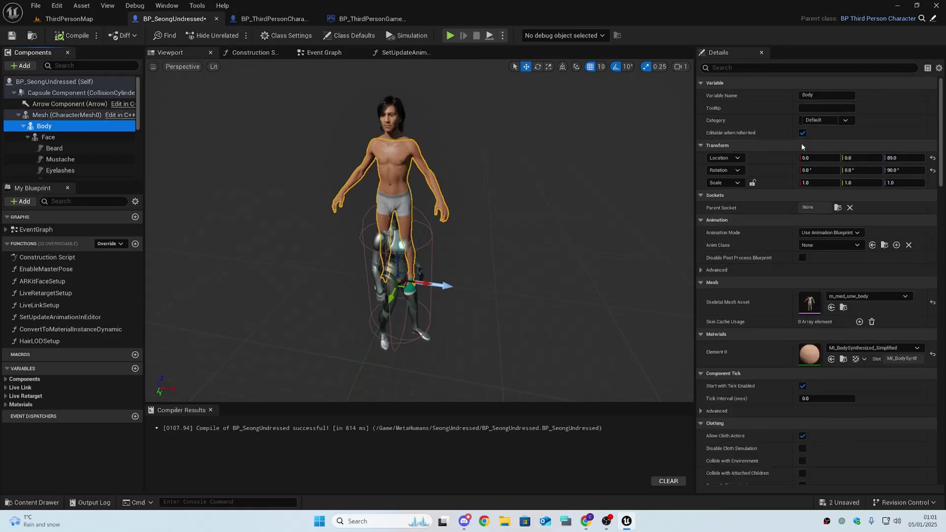
{"action": "left_click", "coordinate": [933, 157]}
{"action": "left_click", "coordinate": [933, 170]}
{"action": "right_click_drag", "start_coordinate": [443, 247], "coordinate": [400, 236]}
{"action": "key", "text": "w"}
{"action": "key", "text": "d"}
{"action": "scroll", "coordinate": [364, 247], "scroll_direction": "down", "scroll_amount": 2}
{"action": "key", "text": "w"}
{"action": "key", "text": "s"}
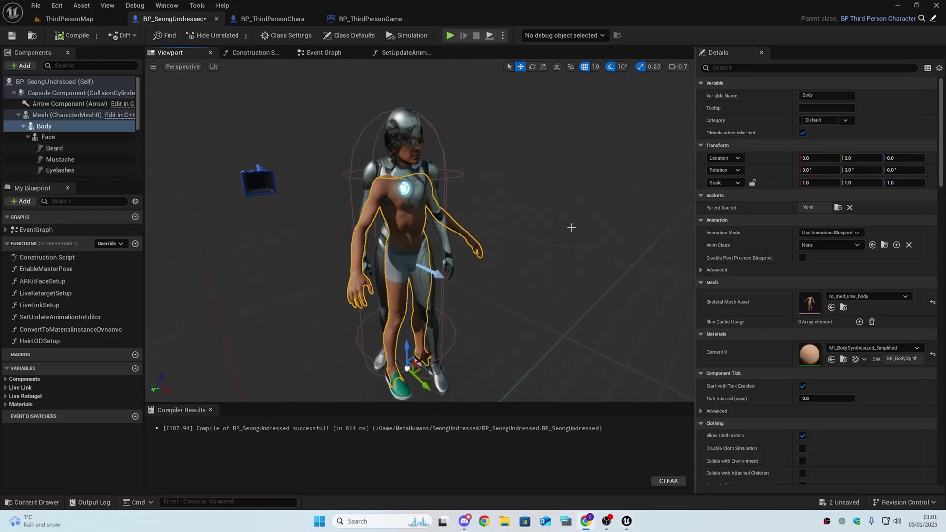
- Lock the Body component's scale proportions, set the uniform scale to 1.05, and save the blueprint
{"action": "left_click", "coordinate": [752, 183]}
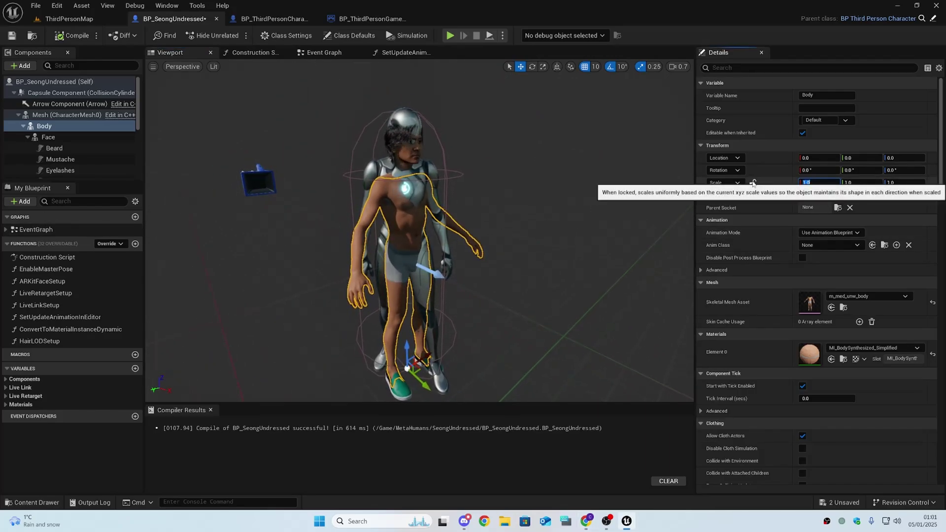
{"action": "left_click", "coordinate": [817, 185]}
{"action": "left_click", "coordinate": [818, 183]}
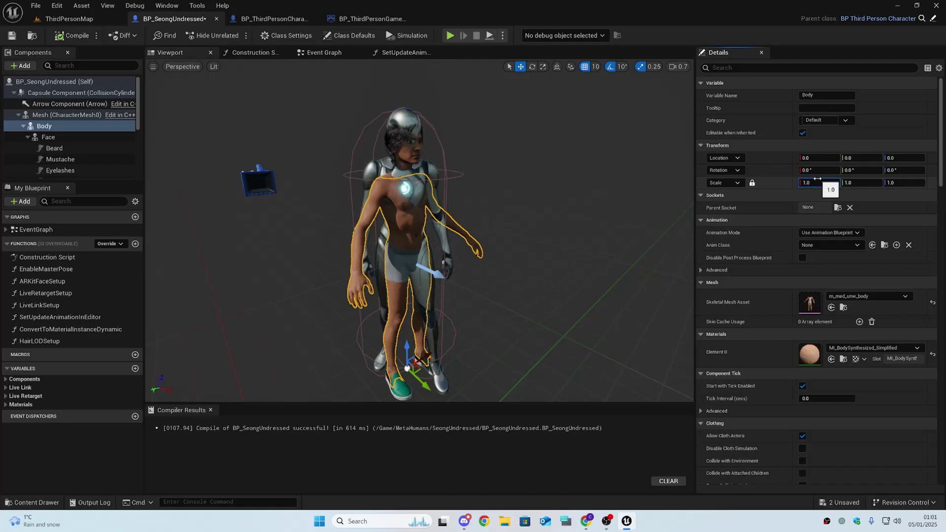
{"action": "key", "text": "Return"}
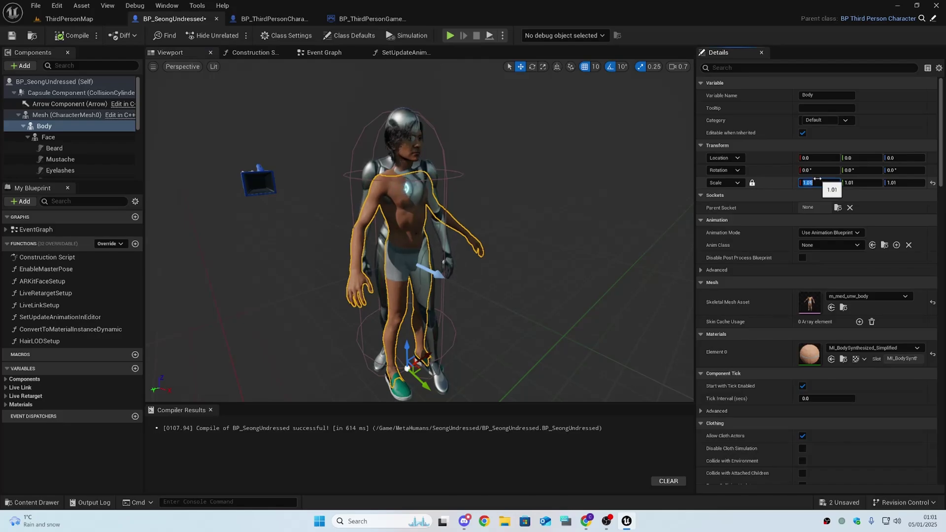
{"action": "type", "text": "1.05"}
{"action": "key", "text": "Return"}
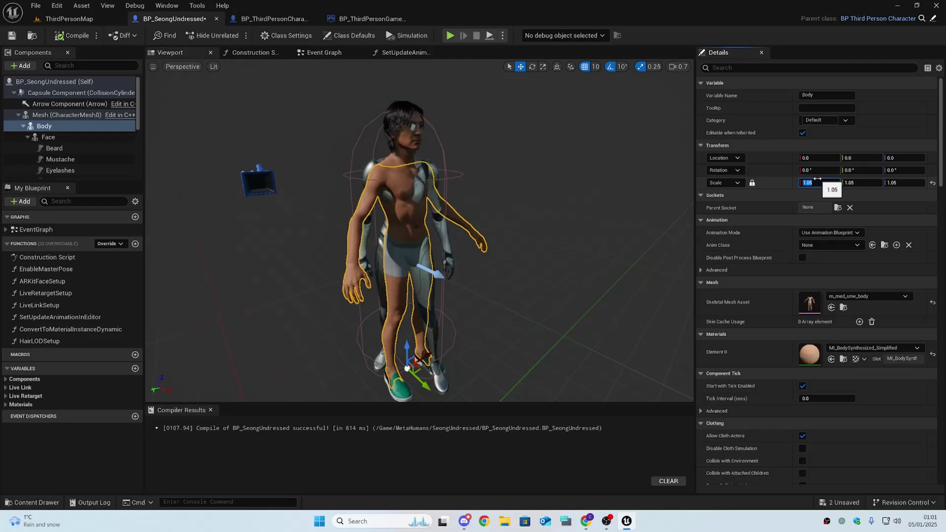
{"action": "right_click_drag", "start_coordinate": [557, 212], "coordinate": [367, 195]}
{"action": "right_click_drag", "start_coordinate": [488, 217], "coordinate": [532, 209]}
{"action": "key", "text": "ctrl+s"}
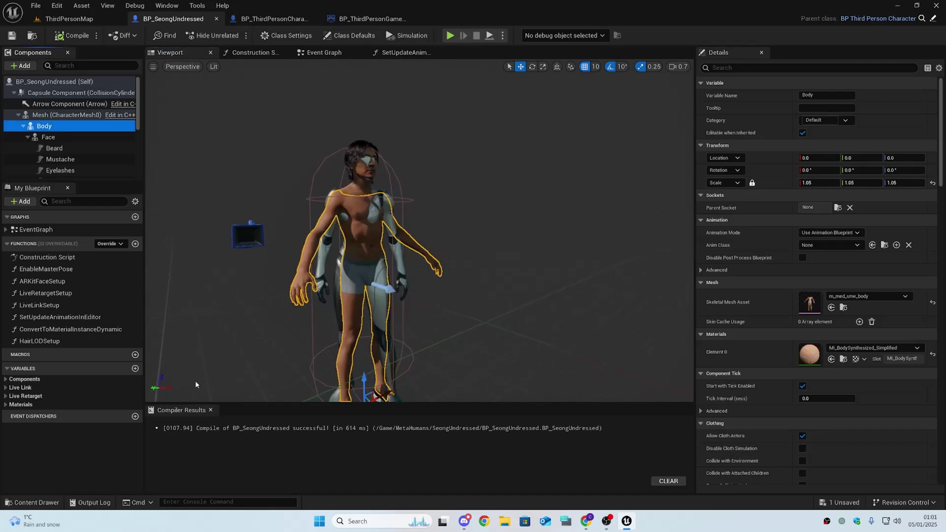
- Enable the default value of the UseLiveRetargetMode variable and compile the blueprint
{"action": "left_click", "coordinate": [6, 396]}
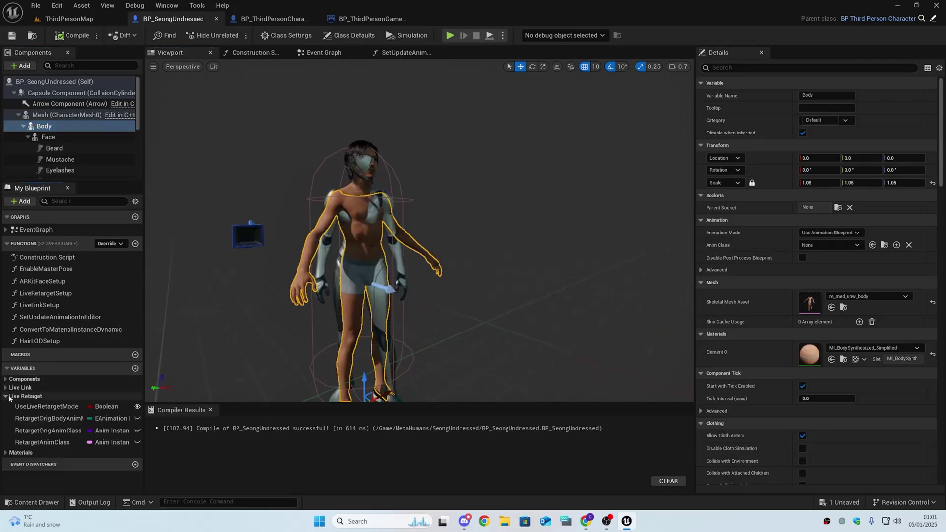
{"action": "left_click", "coordinate": [46, 407]}
{"action": "left_click", "coordinate": [805, 260]}
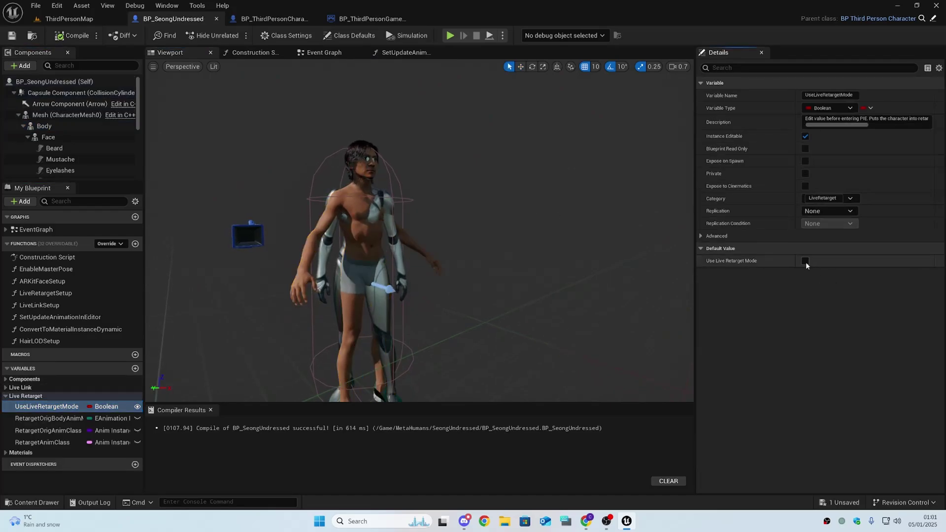
{"action": "left_click", "coordinate": [70, 36]}
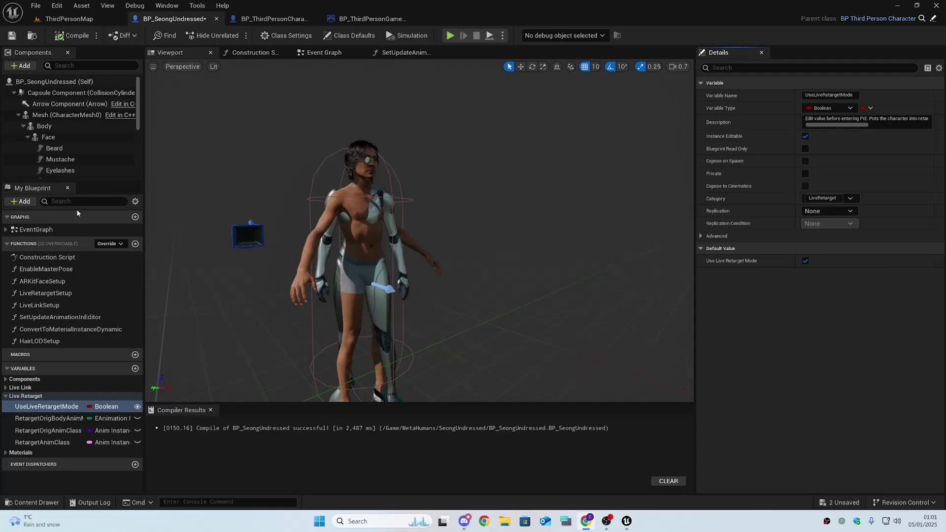
{"action": "right_click_drag", "start_coordinate": [433, 249], "coordinate": [480, 253]}
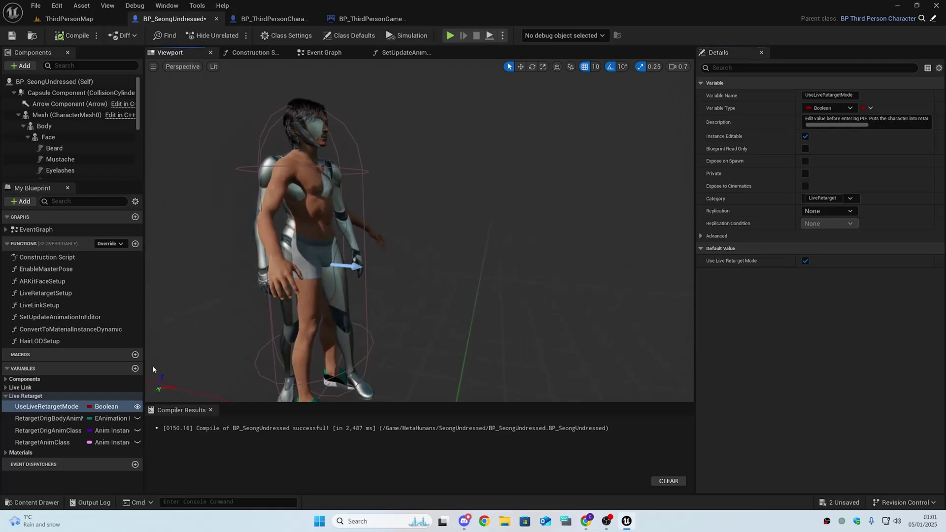
- Open the LiveLinkSetup function and look through its node graph up to Set Retarget Asset
{"action": "left_click", "coordinate": [6, 387]}
{"action": "left_click", "coordinate": [6, 387]}
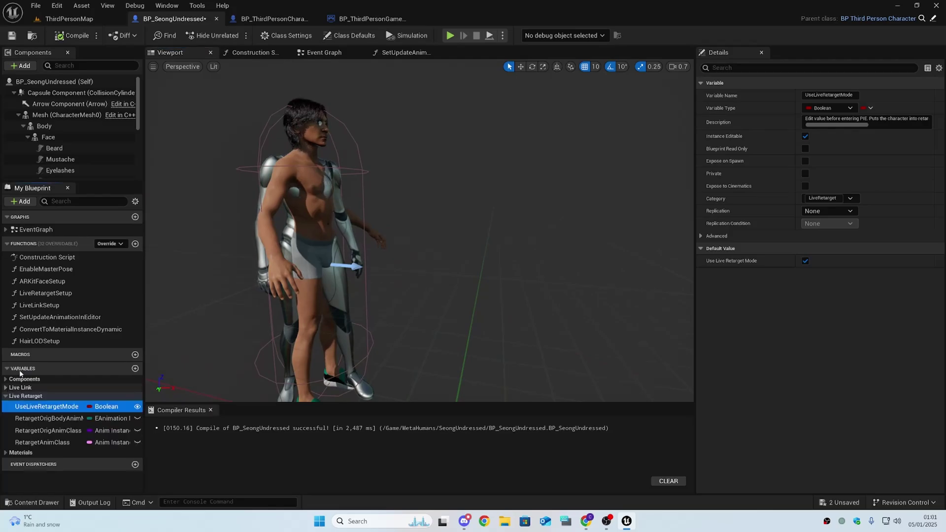
{"action": "double_click", "coordinate": [40, 305]}
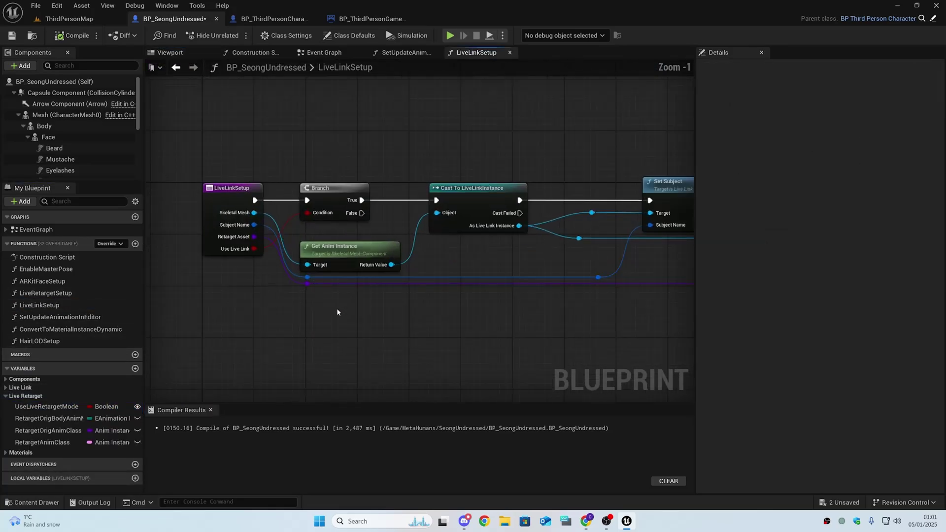
{"action": "right_click_drag", "start_coordinate": [337, 311], "coordinate": [227, 295]}
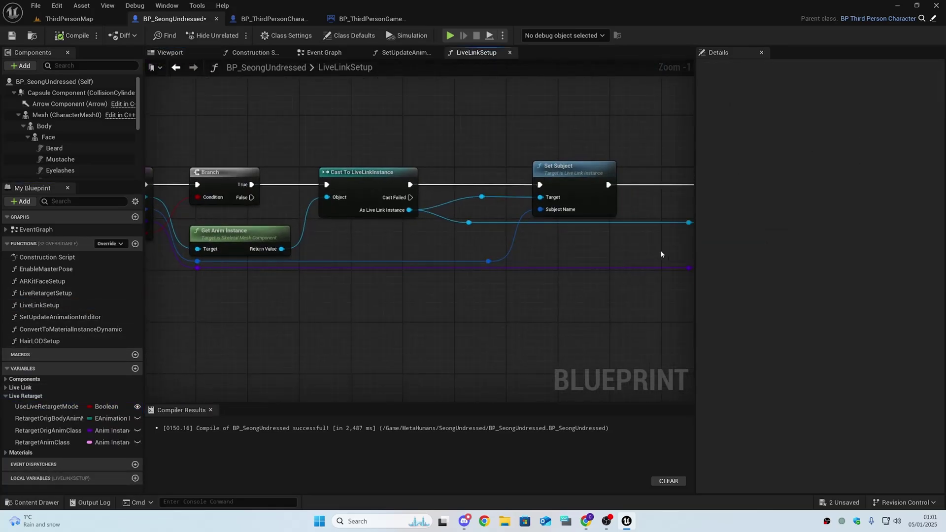
{"action": "left_click_drag", "start_coordinate": [697, 252], "coordinate": [821, 254]}
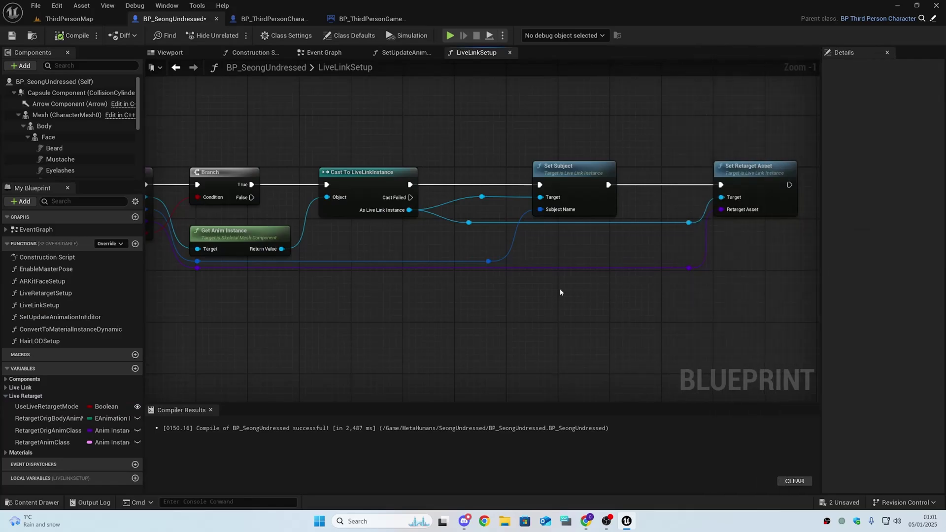
{"action": "right_click_drag", "start_coordinate": [560, 290], "coordinate": [667, 298]}
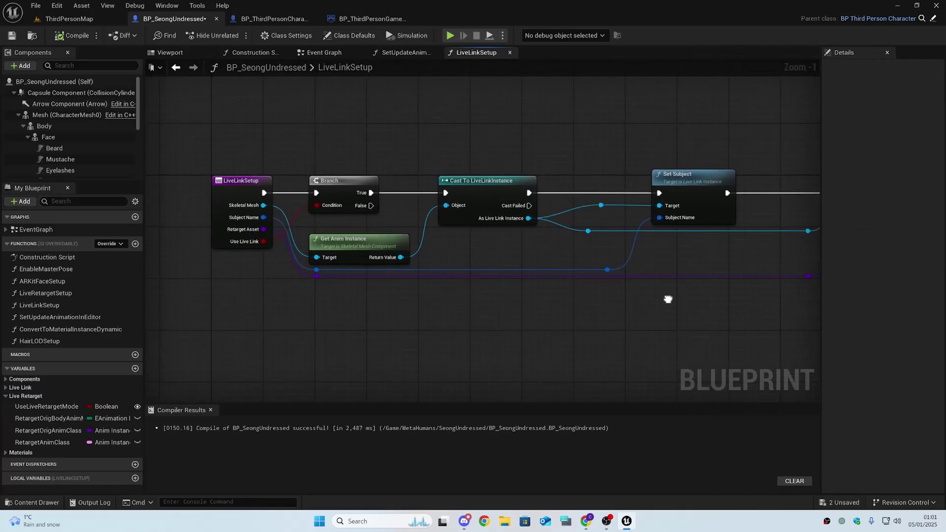
- Open the LiveRetargetSetup function, select its Retarget Anim Class node, and locate that variable's default animation blueprint in the content browser
{"action": "double_click", "coordinate": [76, 292]}
{"action": "scroll", "coordinate": [459, 288], "scroll_direction": "up", "scroll_amount": 5}
{"action": "right_click_drag", "start_coordinate": [529, 296], "coordinate": [440, 268]}
{"action": "left_click", "coordinate": [422, 256]}
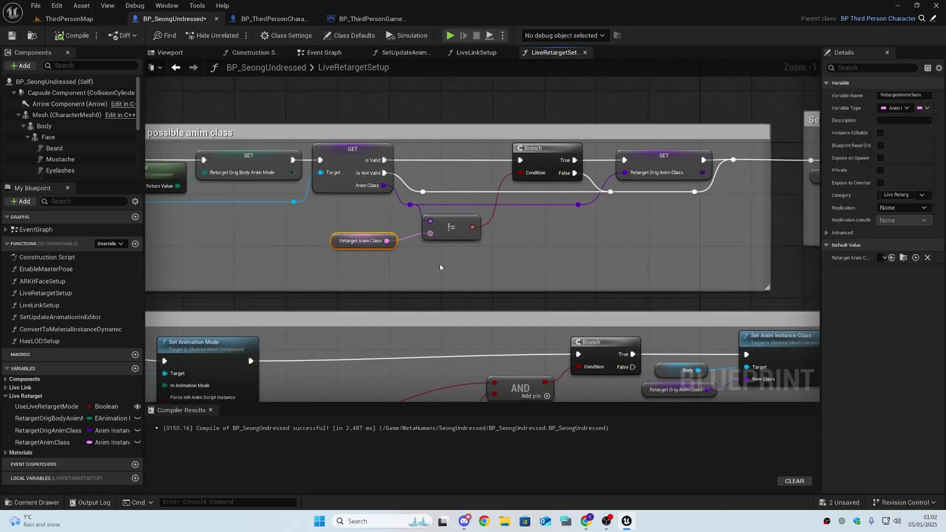
{"action": "left_click_drag", "start_coordinate": [822, 267], "coordinate": [684, 266]}
{"action": "left_click", "coordinate": [903, 258]}
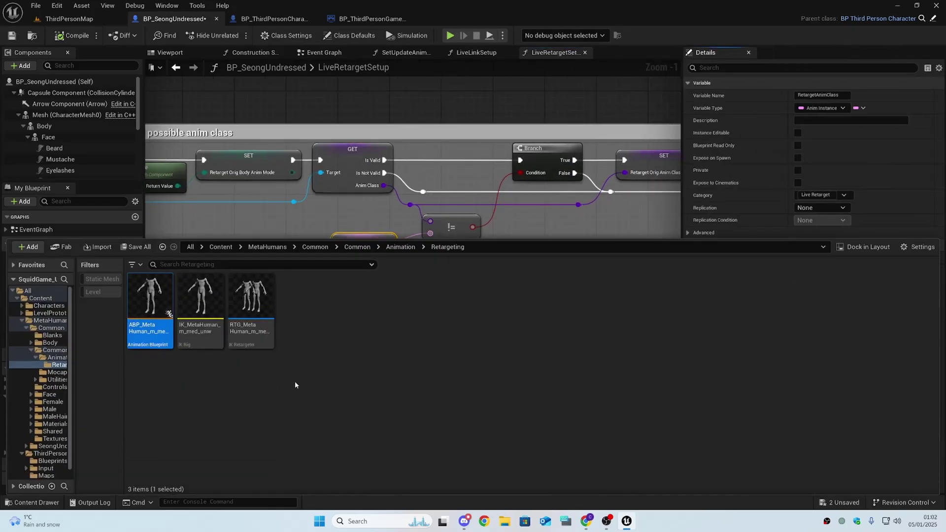
- Open the ABP_MetaHuman_m_med_unw_Retargeting animation blueprint and save all modified assets
{"action": "double_click", "coordinate": [157, 320]}
{"action": "right_click_drag", "start_coordinate": [312, 329], "coordinate": [255, 334]}
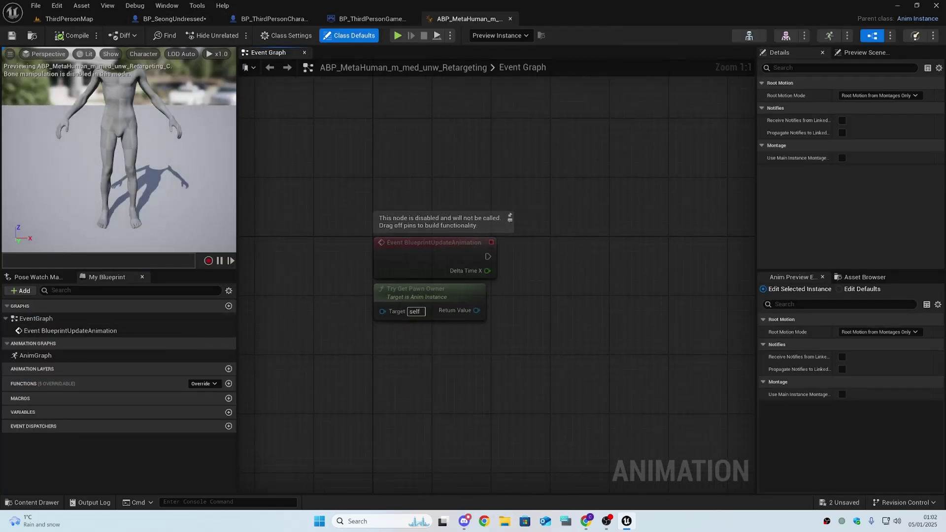
{"action": "right_click_drag", "start_coordinate": [328, 331], "coordinate": [271, 334]}
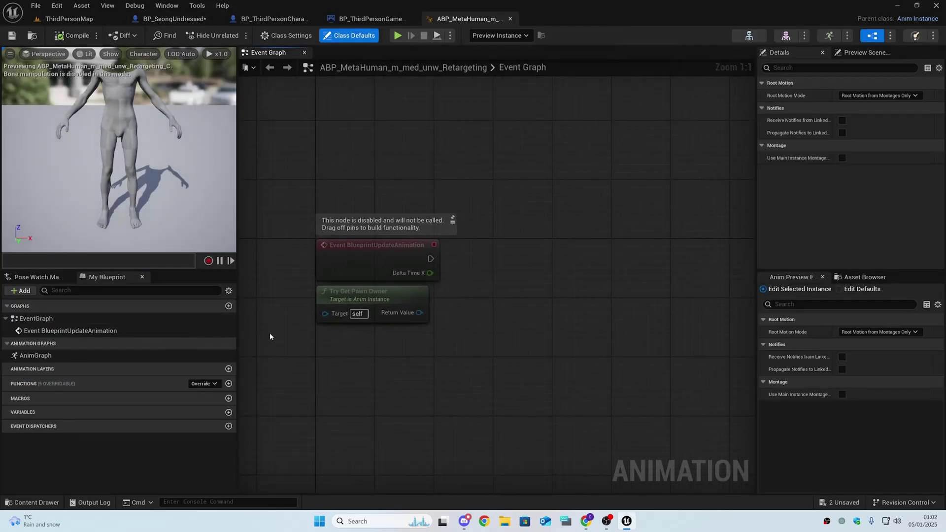
{"action": "key", "text": "ctrl+shift+s"}
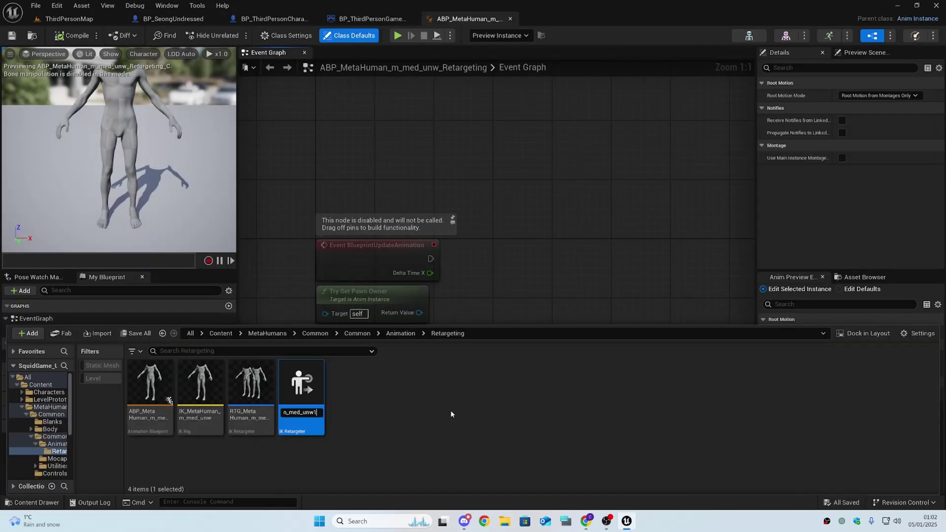
- Duplicate the MetaHuman IK Retargeter in the Retargeting folder and name the copy RTG_MannyToMeta
{"action": "key", "text": "BackSpace"}
{"action": "key", "text": "BackSpace"}
{"action": "key", "text": "BackSpace"}
{"action": "key", "text": "BackSpace"}
{"action": "key", "text": "BackSpace"}
{"action": "key", "text": "BackSpace"}
{"action": "key", "text": "BackSpace"}
{"action": "key", "text": "BackSpace"}
{"action": "key", "text": "BackSpace"}
{"action": "key", "text": "BackSpace"}
{"action": "key", "text": "BackSpace"}
{"action": "key", "text": "BackSpace"}
{"action": "key", "text": "BackSpace"}
{"action": "key", "text": "BackSpace"}
{"action": "key", "text": "BackSpace"}
{"action": "key", "text": "BackSpace"}
{"action": "key", "text": "BackSpace"}
{"action": "key", "text": "BackSpace"}
{"action": "key", "text": "BackSpace"}
{"action": "key", "text": "BackSpace"}
{"action": "type", "text": "MannyToMeta"}
{"action": "key", "text": "BackSpace"}
{"action": "key", "text": "BackSpace"}
{"action": "key", "text": "BackSpace"}
{"action": "type", "text": "Meta"}
{"action": "key", "text": "Return"}
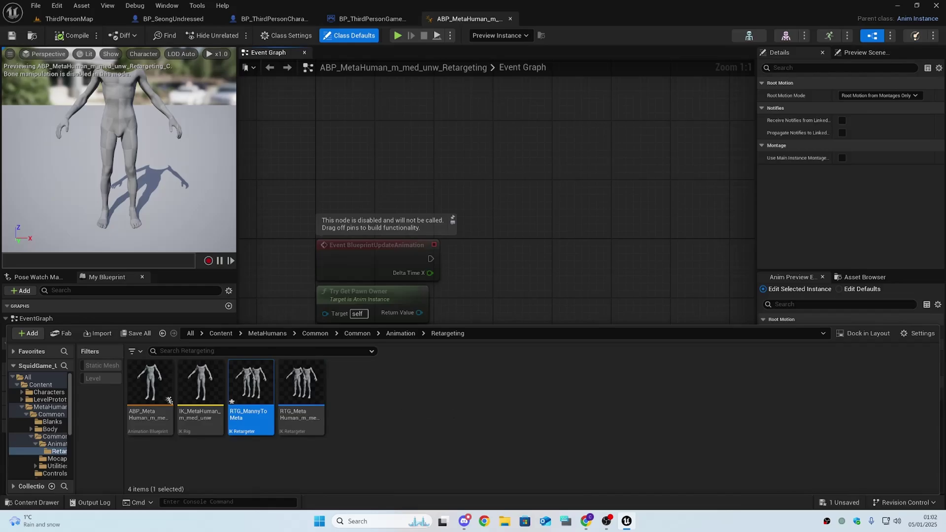
- Open the RTG_MannyToMeta retargeter and view its target skeleton preview
{"action": "key", "text": "alt+Tab"}
{"action": "double_click", "coordinate": [256, 406]}
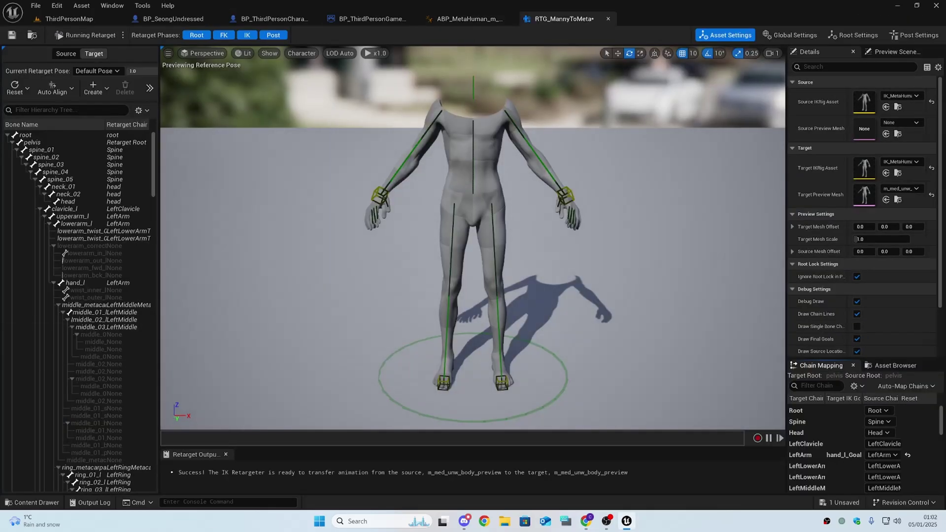
{"action": "key", "text": "alt+Tab"}
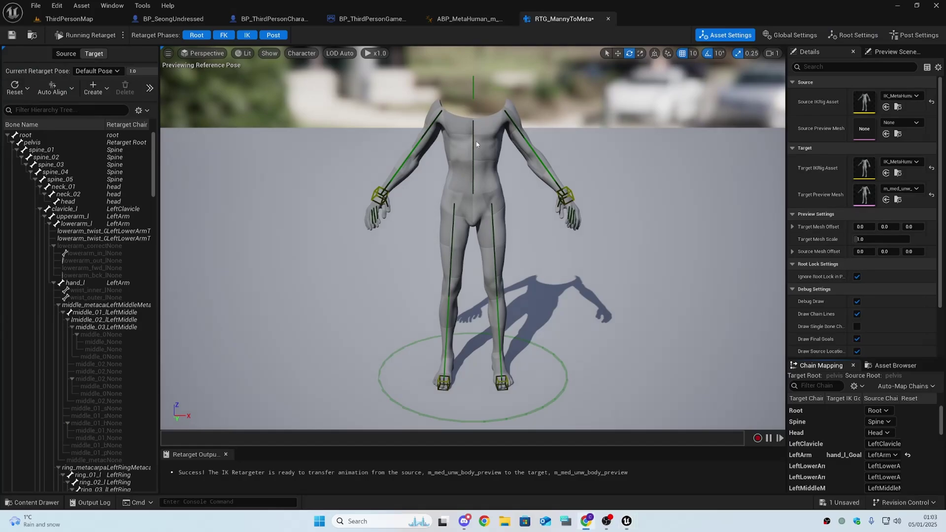
{"action": "right_click_drag", "start_coordinate": [636, 211], "coordinate": [639, 241]}
{"action": "right_click_drag", "start_coordinate": [711, 212], "coordinate": [717, 174]}
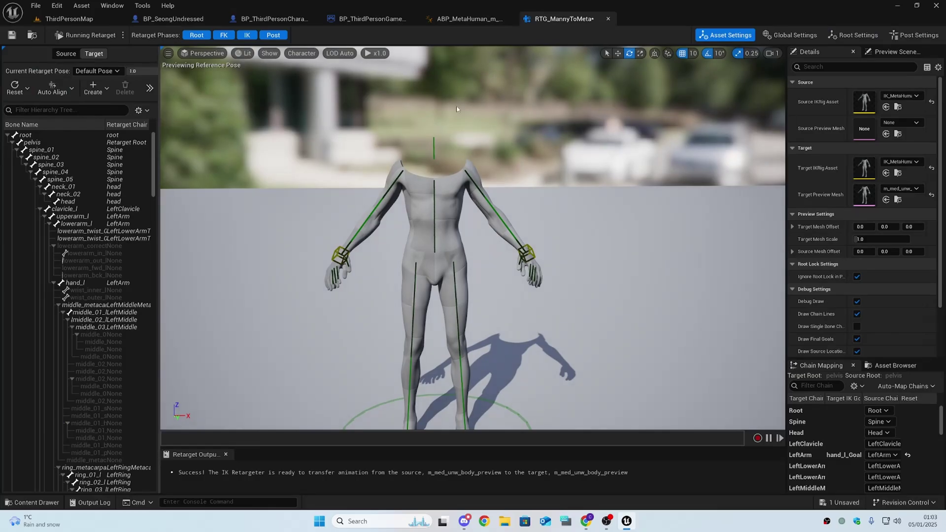
- Widen the retargeter's details area and choose IK_Mannequin as the Source IKRig Asset
{"action": "left_click", "coordinate": [905, 123]}
{"action": "left_click", "coordinate": [787, 122]}
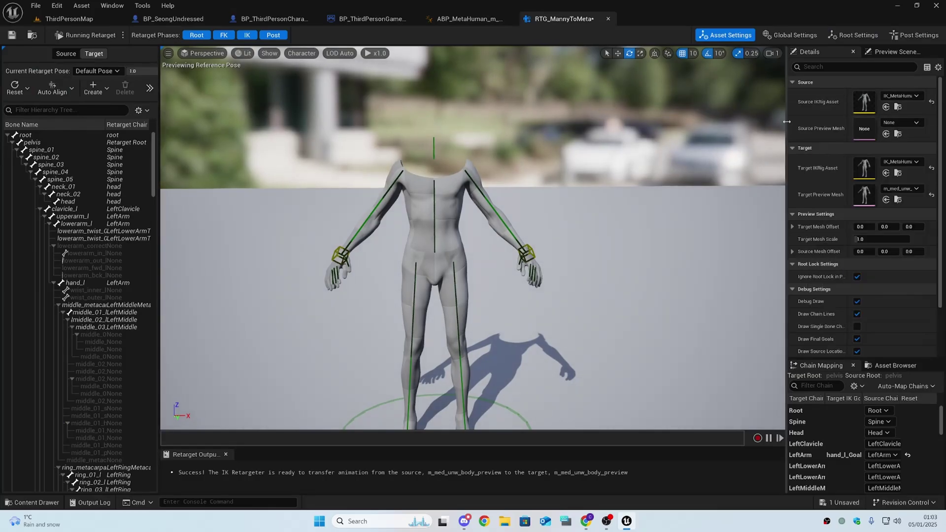
{"action": "left_click_drag", "start_coordinate": [787, 121], "coordinate": [687, 121]}
{"action": "left_click", "coordinate": [866, 97]}
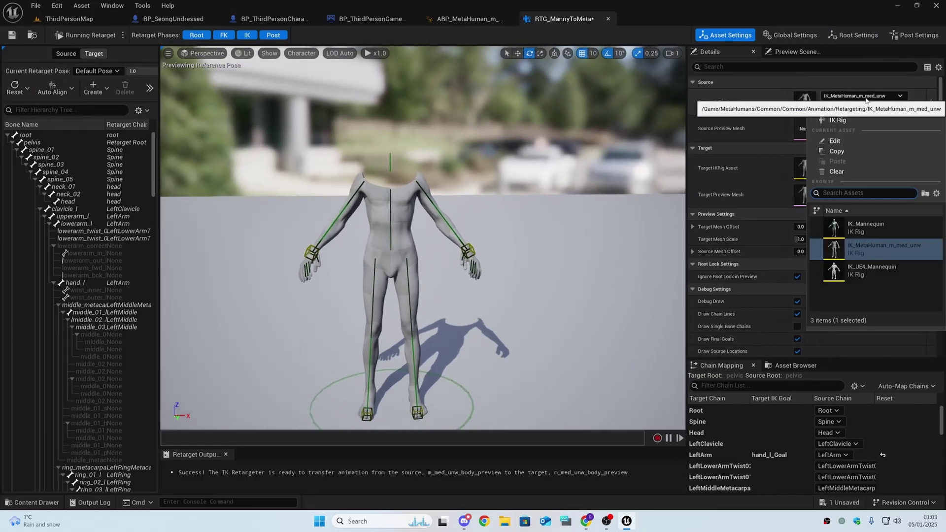
{"action": "left_click", "coordinate": [877, 229]}
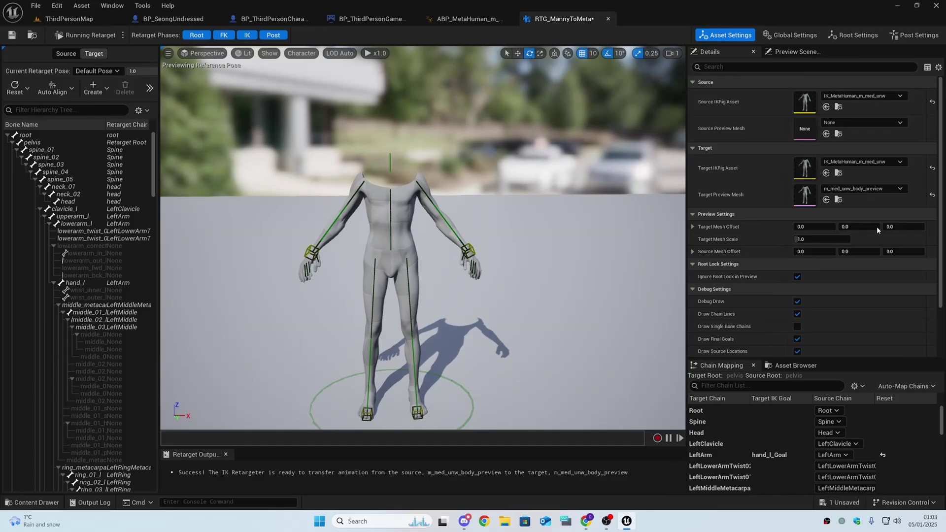
- Set the retargeter's Source Preview Mesh to SKM_Manny
{"action": "left_click", "coordinate": [865, 124]}
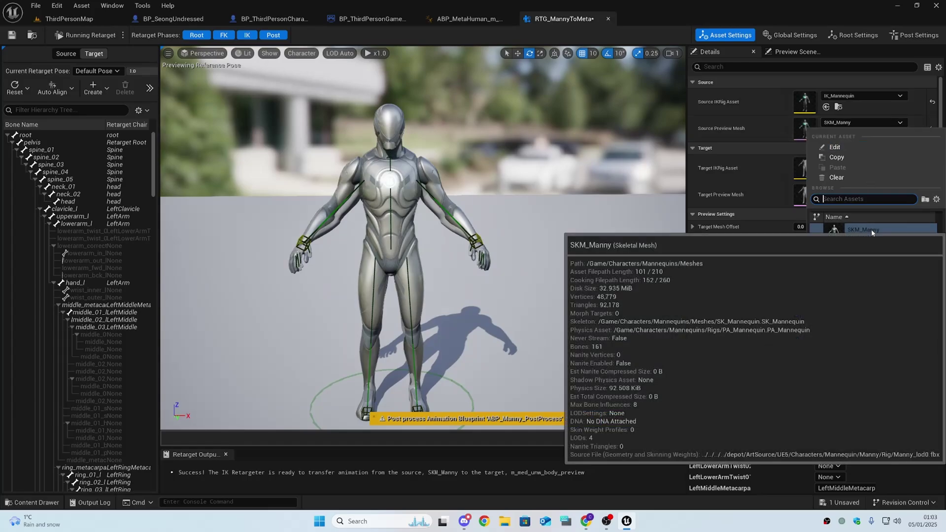
{"action": "left_click", "coordinate": [871, 229]}
- Locate the Body component's m_med_unw_body mesh from BP_SeongUndressed, assign it as the retargeter's Target Preview Mesh, and save
{"action": "left_click", "coordinate": [173, 19]}
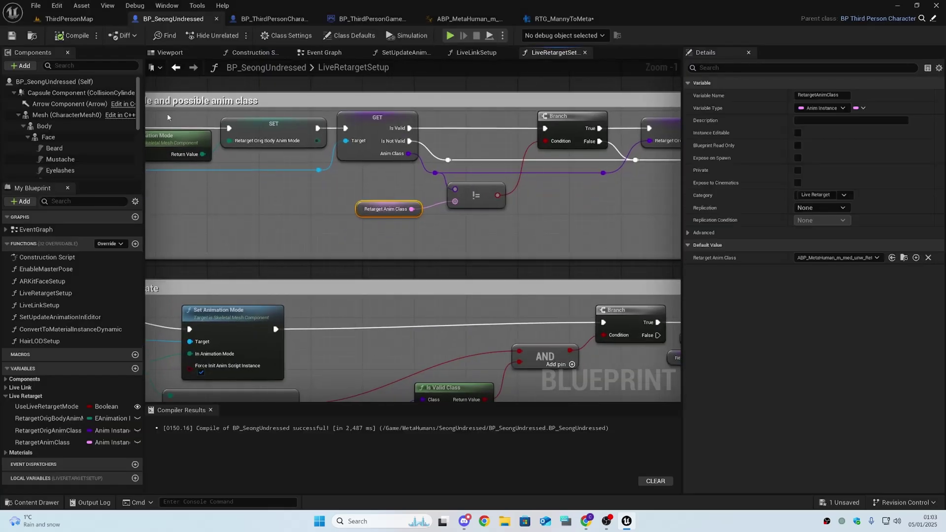
{"action": "left_click", "coordinate": [45, 126]}
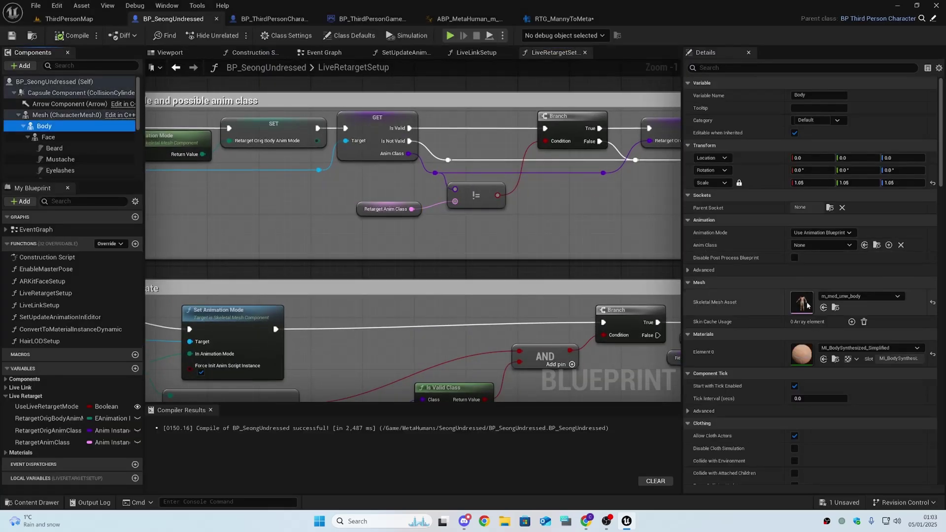
{"action": "left_click", "coordinate": [835, 308]}
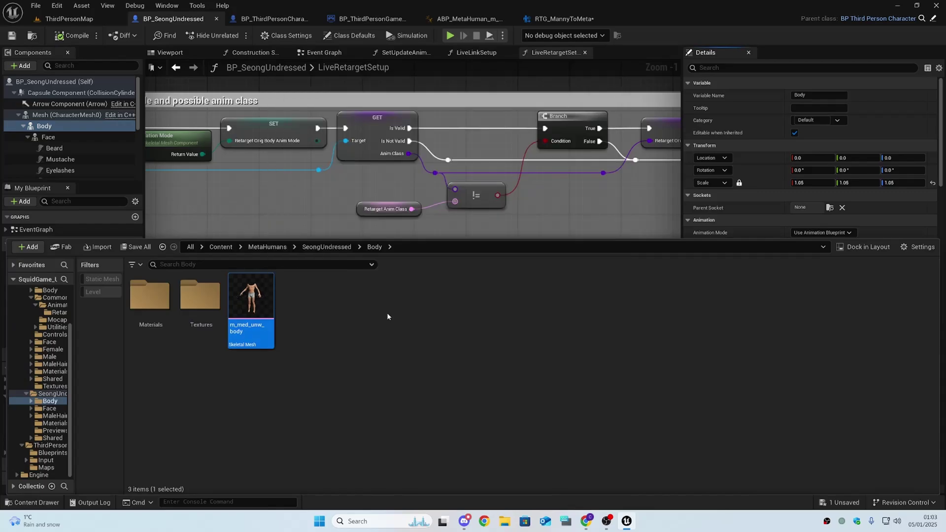
{"action": "left_click", "coordinate": [541, 19]}
{"action": "left_click", "coordinate": [826, 200]}
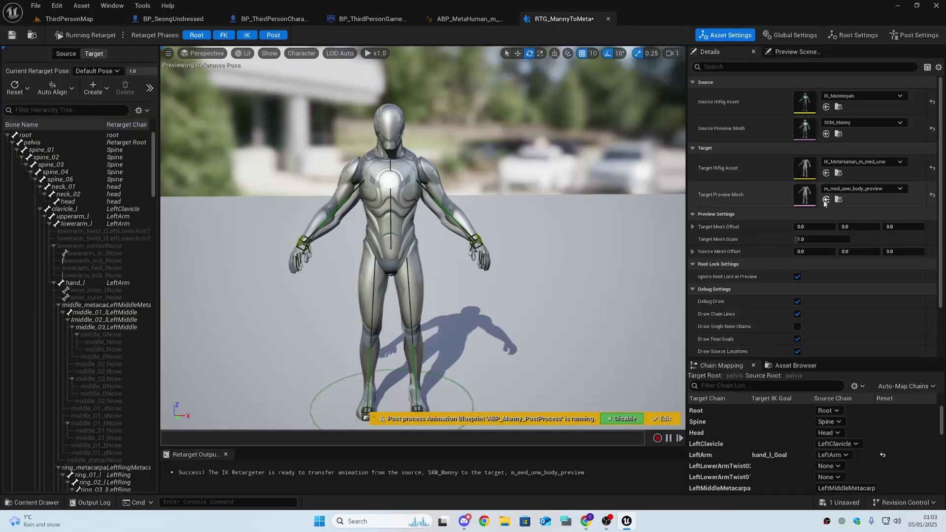
{"action": "left_click", "coordinate": [12, 35]}
- Inspect the overlapping meshes and set the Target Preview Mesh to m_med_unw_body_preview
{"action": "key", "text": "alt+Tab"}
{"action": "right_click_drag", "start_coordinate": [537, 146], "coordinate": [508, 152]}
{"action": "scroll", "coordinate": [537, 146], "scroll_direction": "down", "scroll_amount": 4}
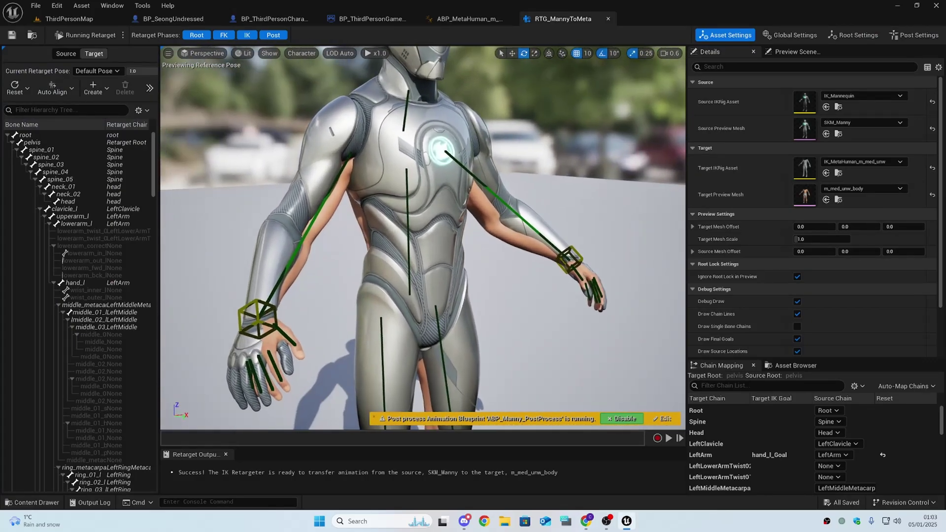
{"action": "key", "text": "s"}
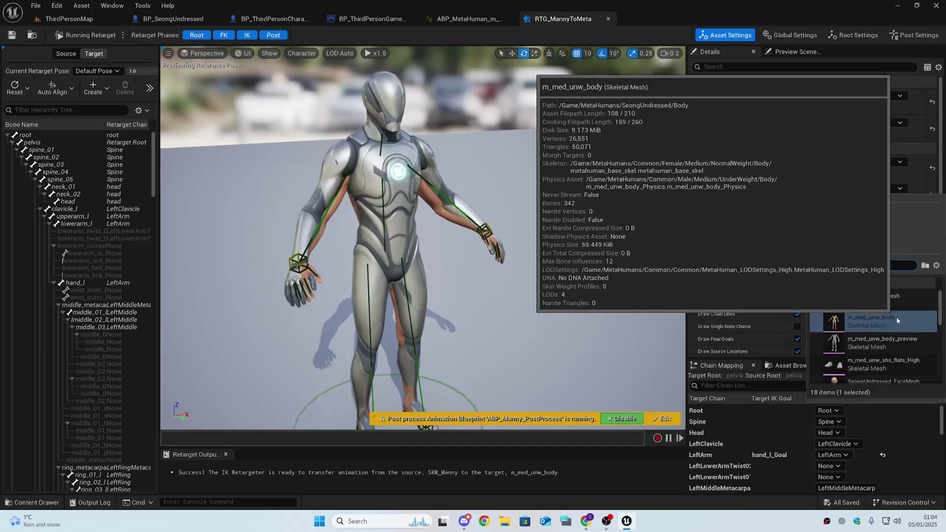
{"action": "left_click", "coordinate": [882, 342]}
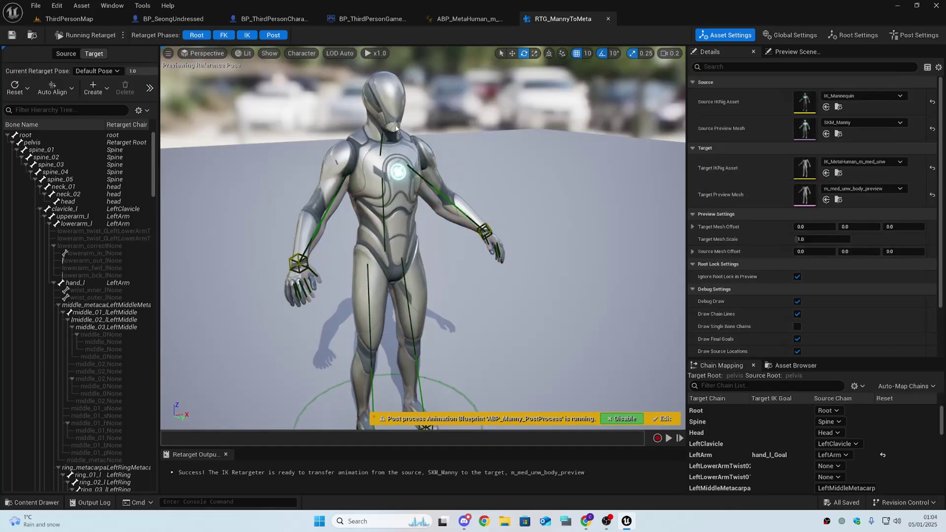
- Check the source and target skeletons and set the Target Mesh Scale to 1.019181
{"action": "key", "text": "w"}
{"action": "mouse_move", "coordinate": [396, 129]}
{"action": "right_mouse_down"}
{"action": "mouse_move", "coordinate": [383, 115]}
{"action": "mouse_move", "coordinate": [394, 128]}
{"action": "right_mouse_up"}
{"action": "left_click", "coordinate": [65, 53]}
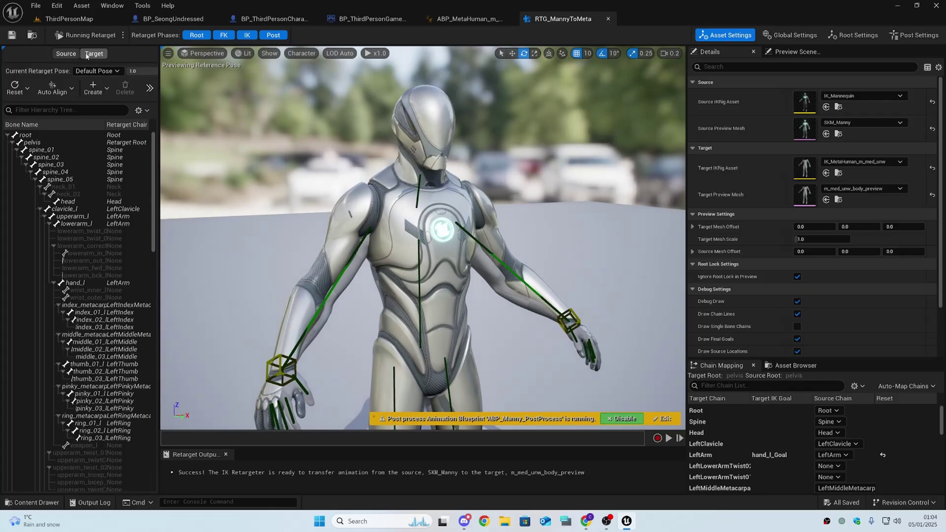
{"action": "left_click", "coordinate": [92, 55]}
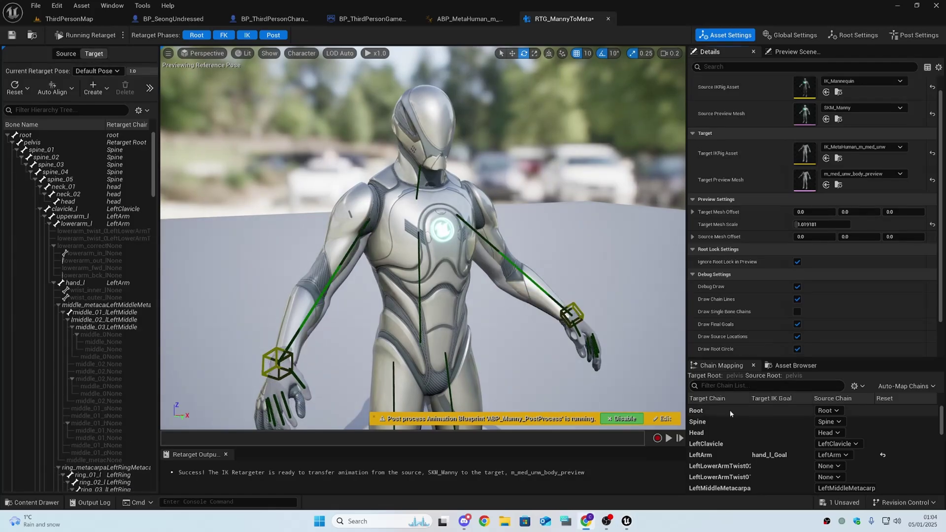
- Set the Root chain's FK Translation Mode to Globally Scaled and save the retargeter
{"action": "left_click", "coordinate": [729, 410]}
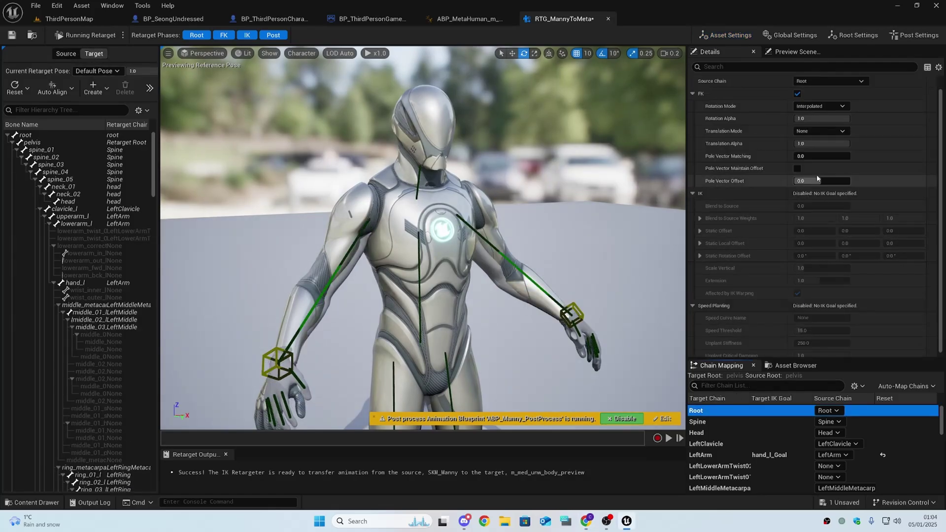
{"action": "left_click", "coordinate": [821, 130]}
{"action": "left_click", "coordinate": [814, 149]}
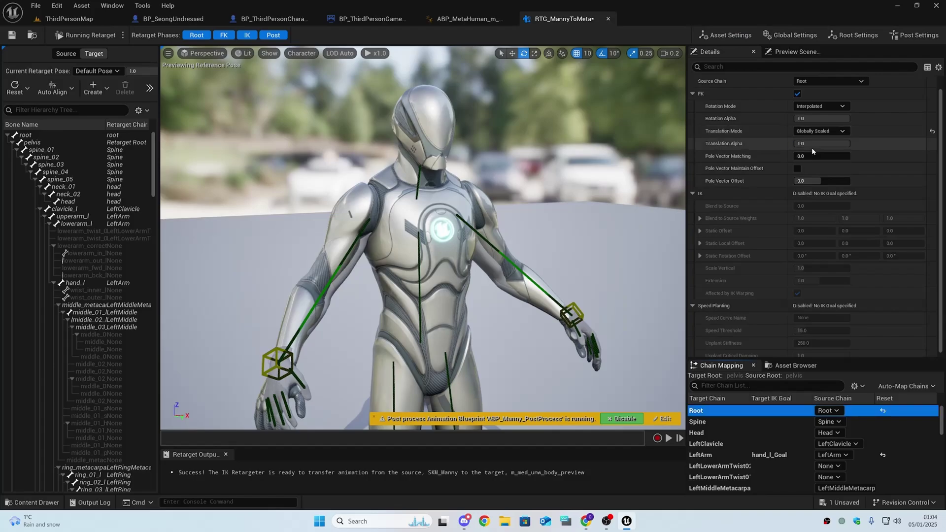
{"action": "left_click", "coordinate": [12, 35]}
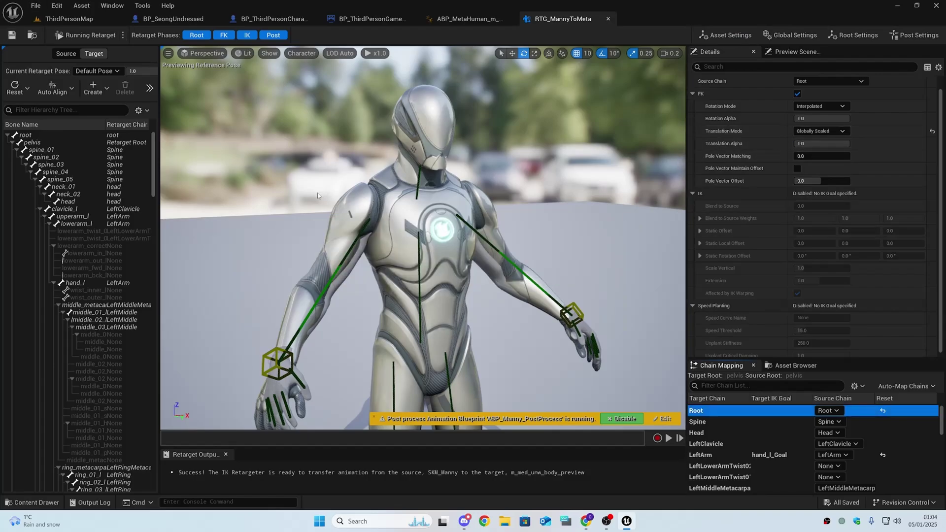
- Switch the retargeter to editing the retarget pose and compare the target's arms with the Manny mesh
{"action": "right_click_drag", "start_coordinate": [423, 237], "coordinate": [426, 158]}
{"action": "mouse_move", "coordinate": [175, 233]}
{"action": "right_mouse_down"}
{"action": "mouse_move", "coordinate": [171, 215]}
{"action": "mouse_move", "coordinate": [175, 233]}
{"action": "right_mouse_up"}
{"action": "left_click", "coordinate": [587, 521]}
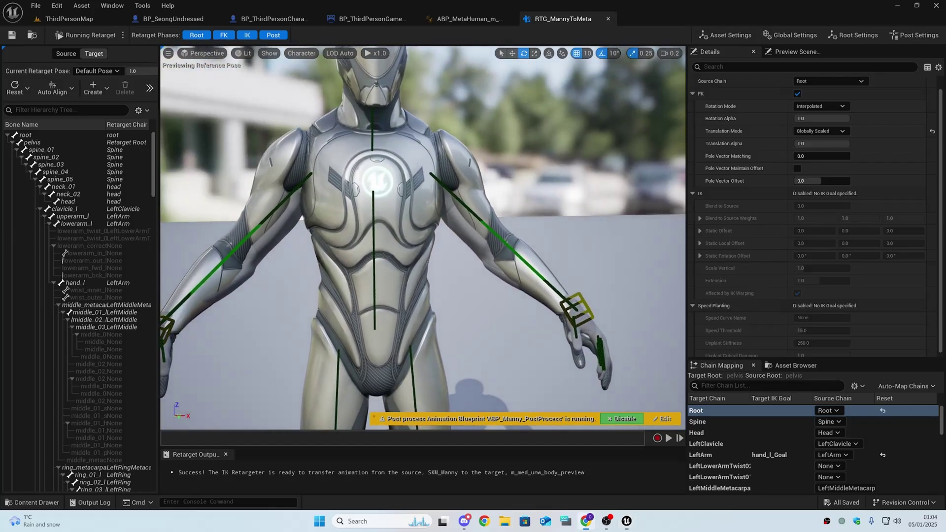
{"action": "right_click_drag", "start_coordinate": [456, 201], "coordinate": [441, 203]}
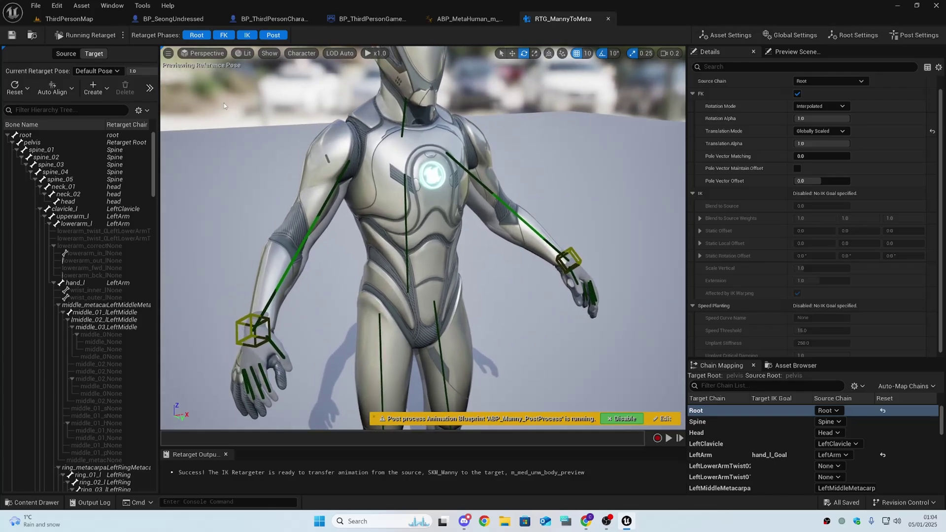
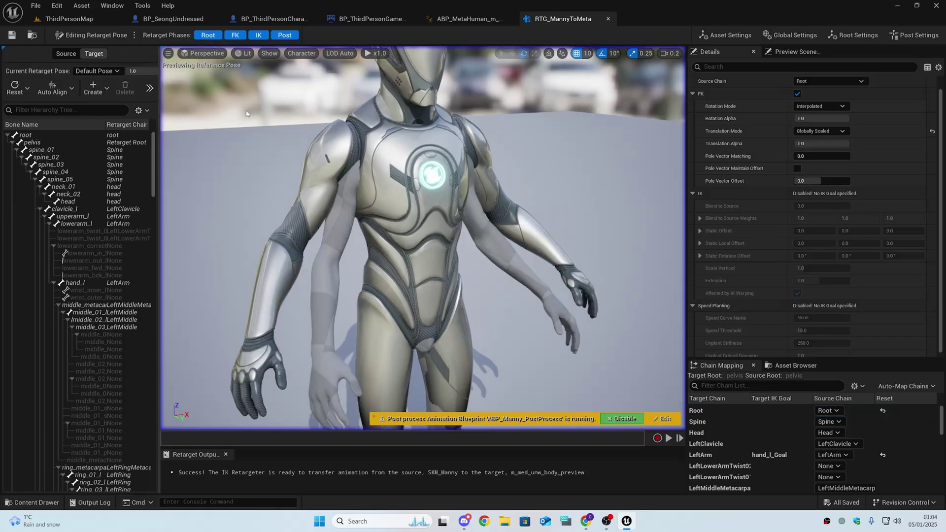
{"action": "right_click_drag", "start_coordinate": [354, 228], "coordinate": [438, 230]}
{"action": "key", "text": "s"}
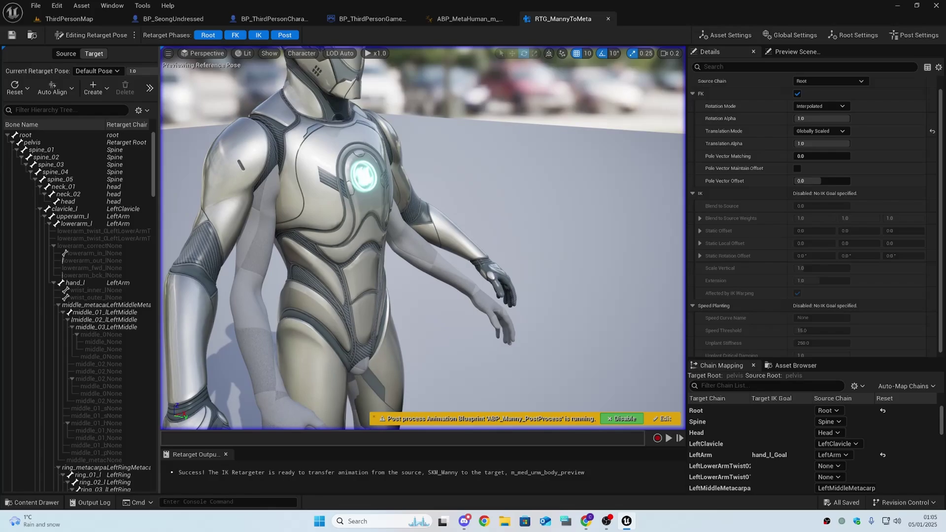
- Rotate the target's clavicle_l bone 30° about its Y axis to bring the left arm closer to Manny's
{"action": "left_click", "coordinate": [108, 224]}
{"action": "left_click", "coordinate": [89, 217]}
{"action": "left_click", "coordinate": [86, 210]}
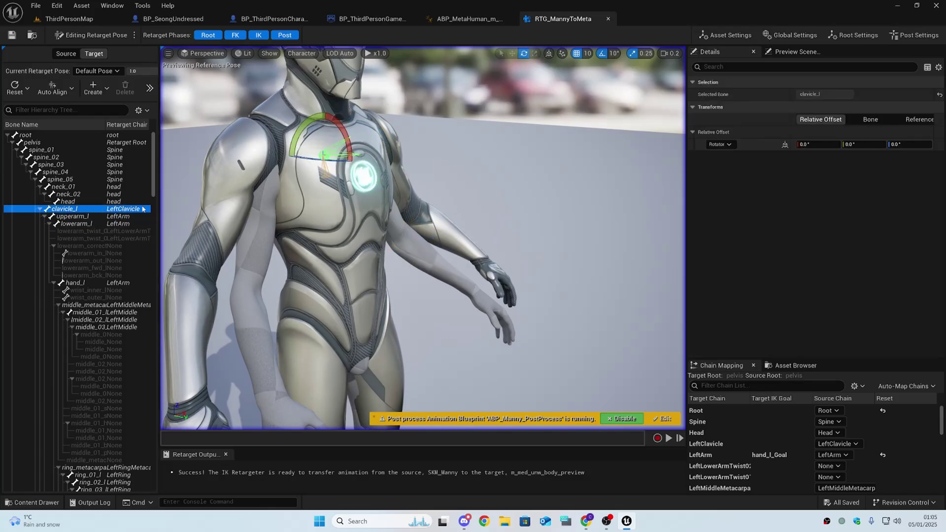
{"action": "mouse_move", "coordinate": [345, 221]}
{"action": "right_mouse_down"}
{"action": "mouse_move", "coordinate": [325, 182]}
{"action": "mouse_move", "coordinate": [328, 222]}
{"action": "mouse_move", "coordinate": [306, 222]}
{"action": "mouse_move", "coordinate": [349, 226]}
{"action": "mouse_move", "coordinate": [339, 224]}
{"action": "right_mouse_up"}
{"action": "key", "text": "s"}
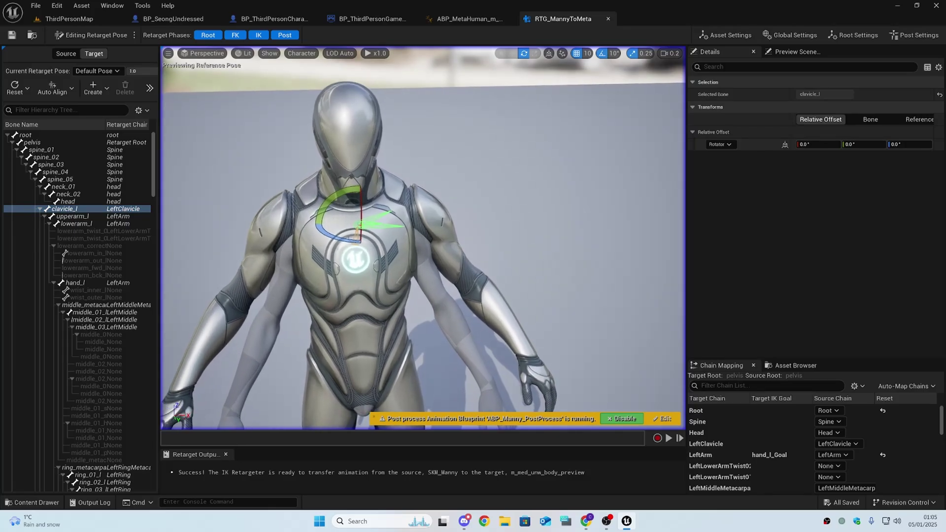
{"action": "left_click_drag", "start_coordinate": [345, 261], "coordinate": [366, 218]}
- Reduce the rotation snap to 5° and rotate upperarm_l to a Y offset of about -27.4°
{"action": "left_click_drag", "start_coordinate": [431, 169], "coordinate": [424, 179]}
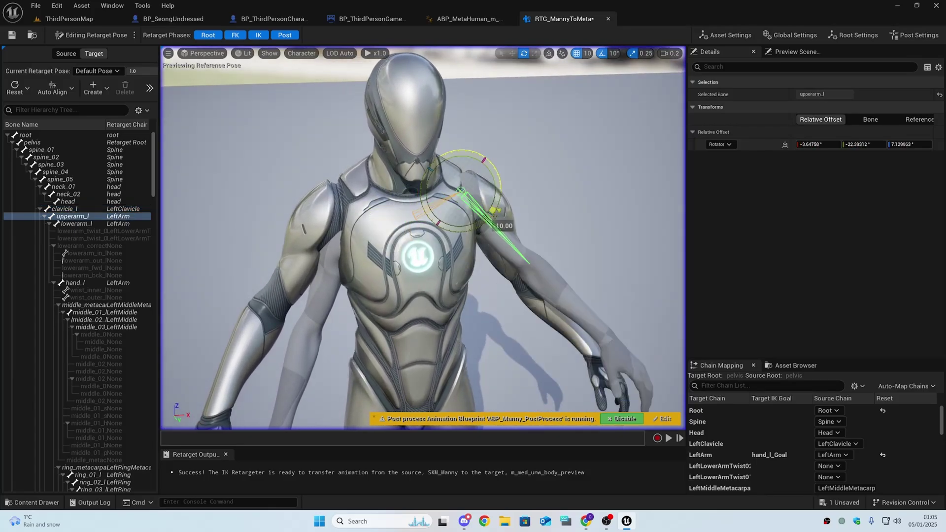
{"action": "left_click_drag", "start_coordinate": [497, 213], "coordinate": [499, 209]}
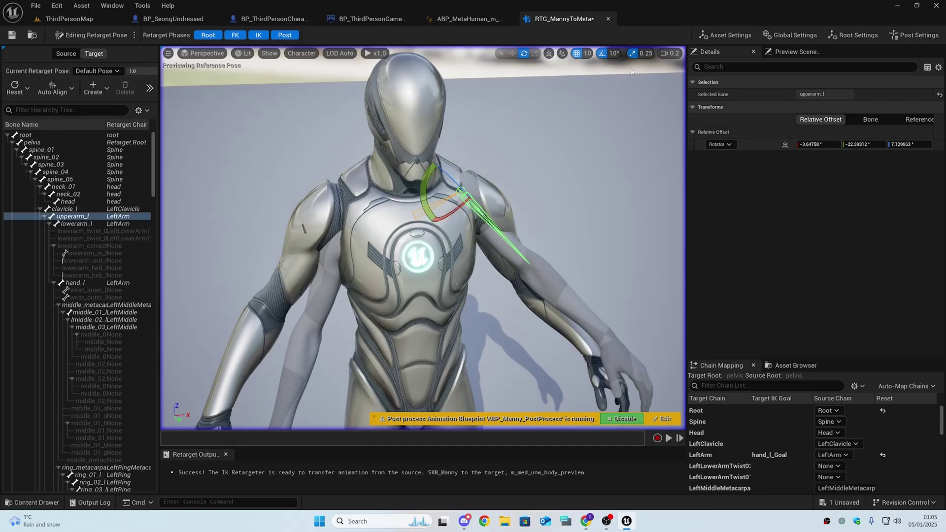
{"action": "left_click", "coordinate": [614, 54]}
{"action": "left_click", "coordinate": [620, 81]}
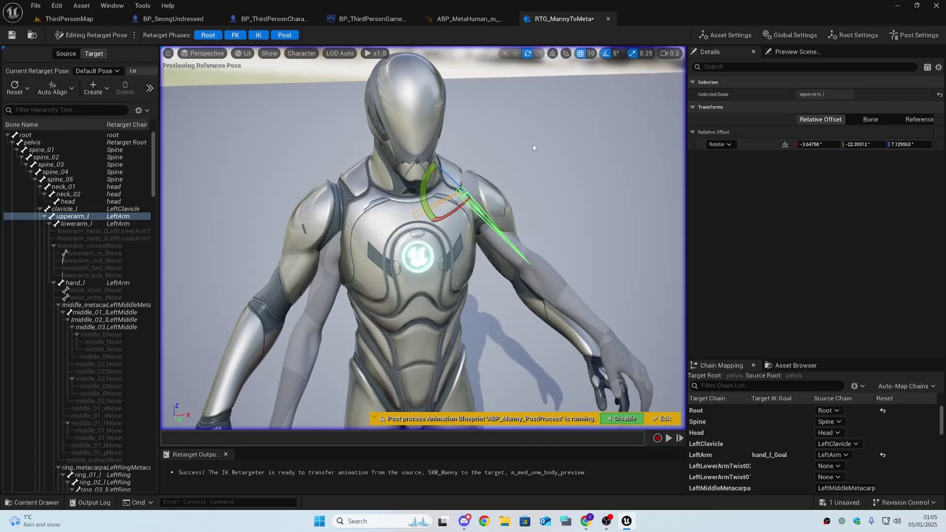
{"action": "left_click_drag", "start_coordinate": [428, 196], "coordinate": [427, 190]}
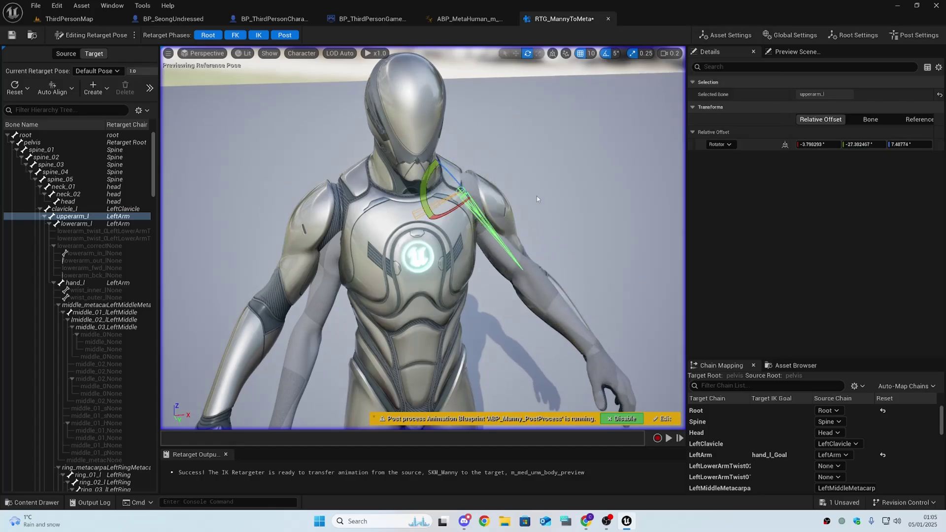
- Rotate upperarm_l forward from the side to offsets of about 6.5°, -26.9° and -15°
{"action": "right_click_drag", "start_coordinate": [536, 198], "coordinate": [474, 222]}
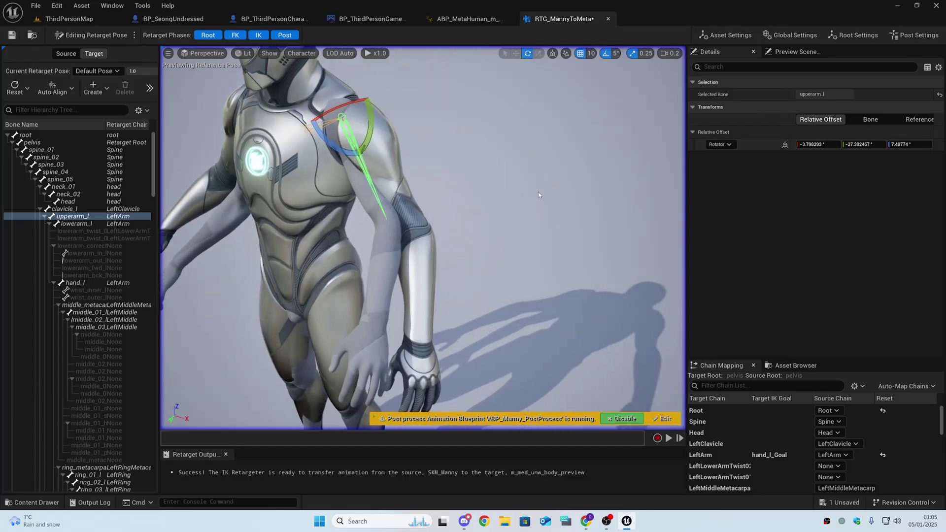
{"action": "left_click_drag", "start_coordinate": [314, 143], "coordinate": [335, 156]}
{"action": "right_click_drag", "start_coordinate": [340, 158], "coordinate": [284, 160]}
{"action": "right_click_drag", "start_coordinate": [271, 214], "coordinate": [432, 188]}
- Rotate lowerarm_l to relative offsets of about 0.5°, 0.5° and 8.8° to match Manny's left forearm
{"action": "left_click", "coordinate": [75, 223]}
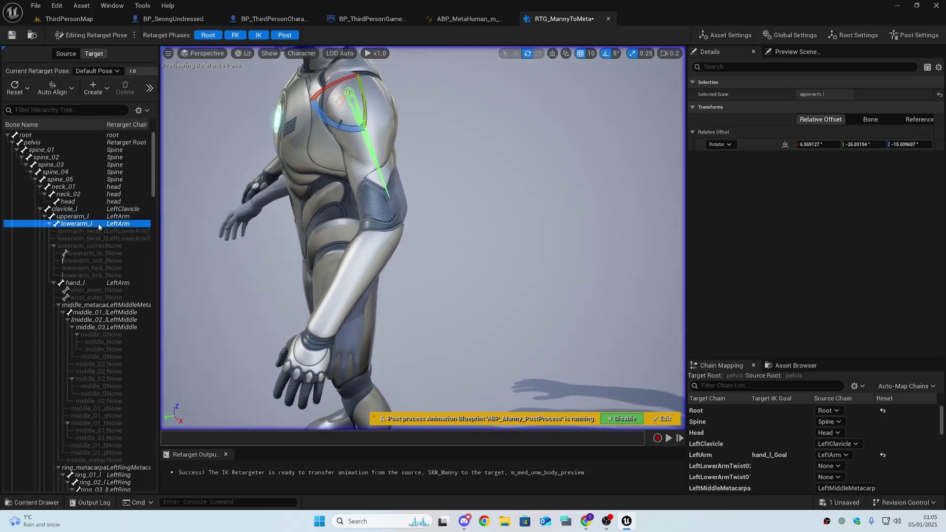
{"action": "mouse_move", "coordinate": [377, 242]}
{"action": "left_mouse_down"}
{"action": "mouse_move", "coordinate": [364, 238]}
{"action": "mouse_move", "coordinate": [383, 243]}
{"action": "left_mouse_up"}
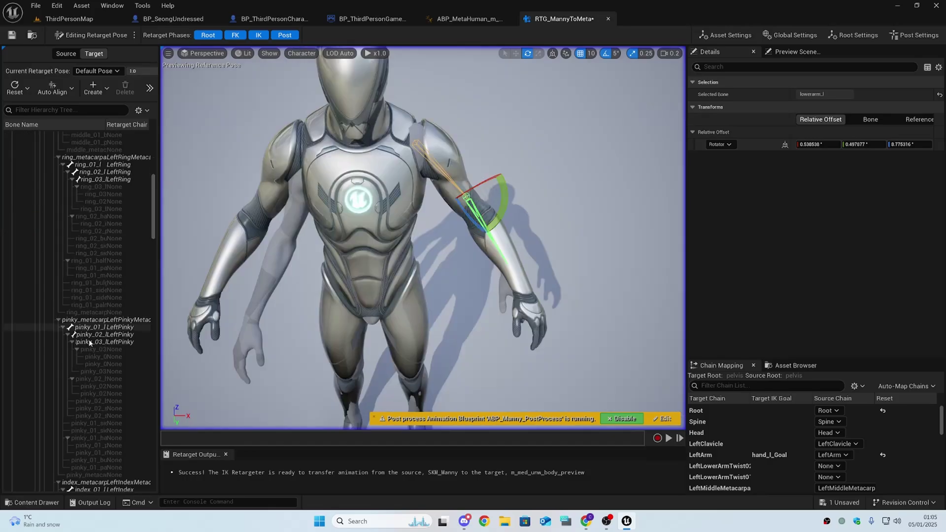
{"action": "scroll", "coordinate": [89, 339], "scroll_direction": "down", "scroll_amount": 3}
{"action": "scroll", "coordinate": [89, 339], "scroll_direction": "up", "scroll_amount": 10}
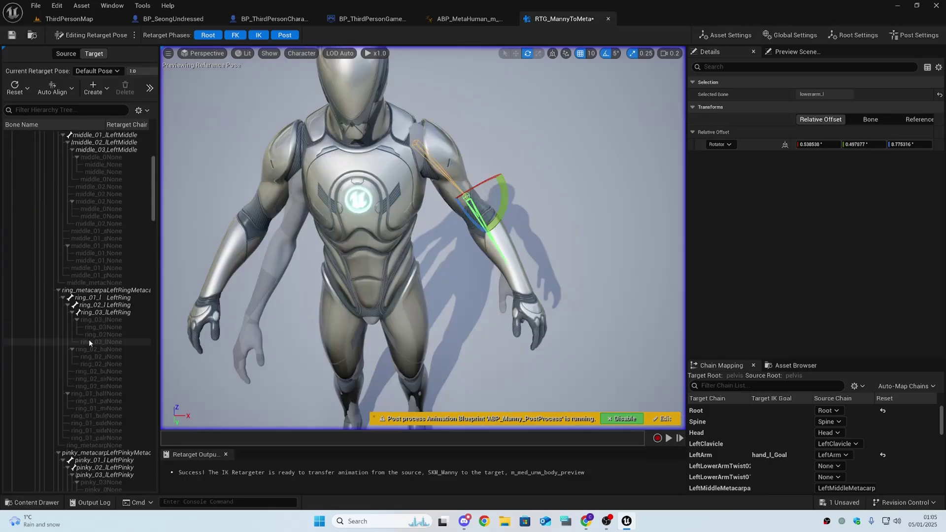
{"action": "right_click_drag", "start_coordinate": [242, 320], "coordinate": [268, 329]}
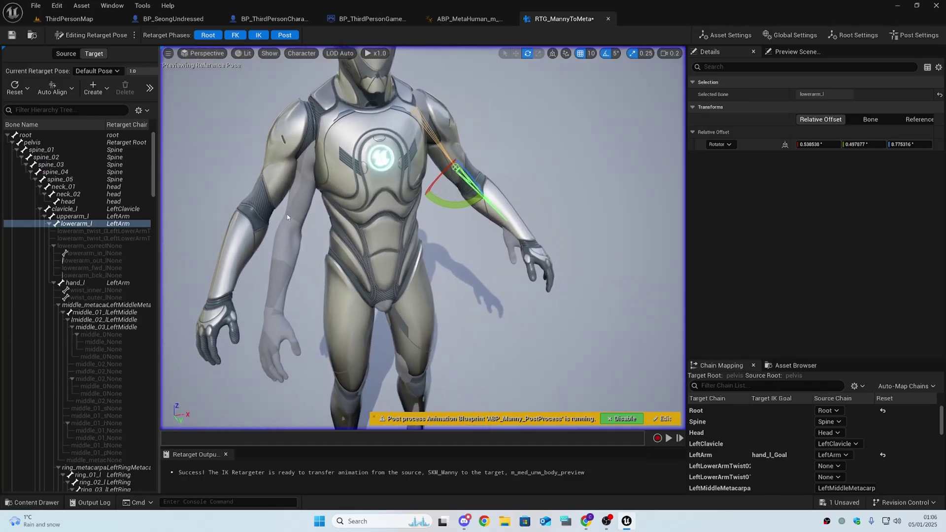
- Filter the bone hierarchy for "clav" and rotate the clavicle_r bone 20° about its Y axis
{"action": "left_click", "coordinate": [81, 210]}
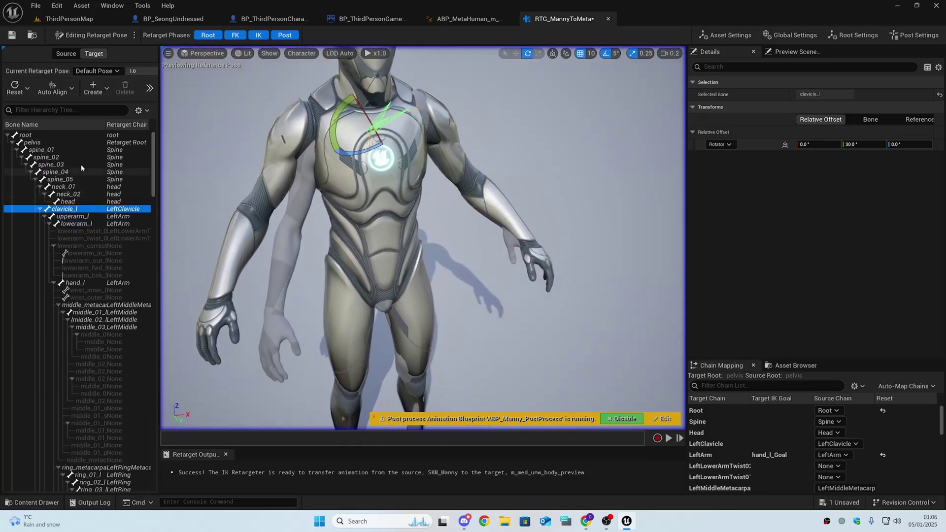
{"action": "left_click", "coordinate": [72, 110]}
{"action": "type", "text": "clav"}
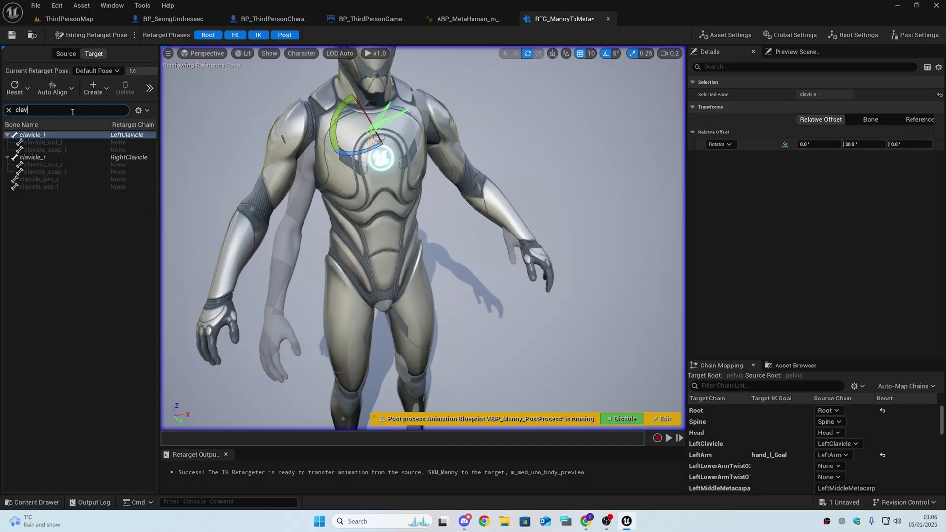
{"action": "left_click", "coordinate": [61, 157]}
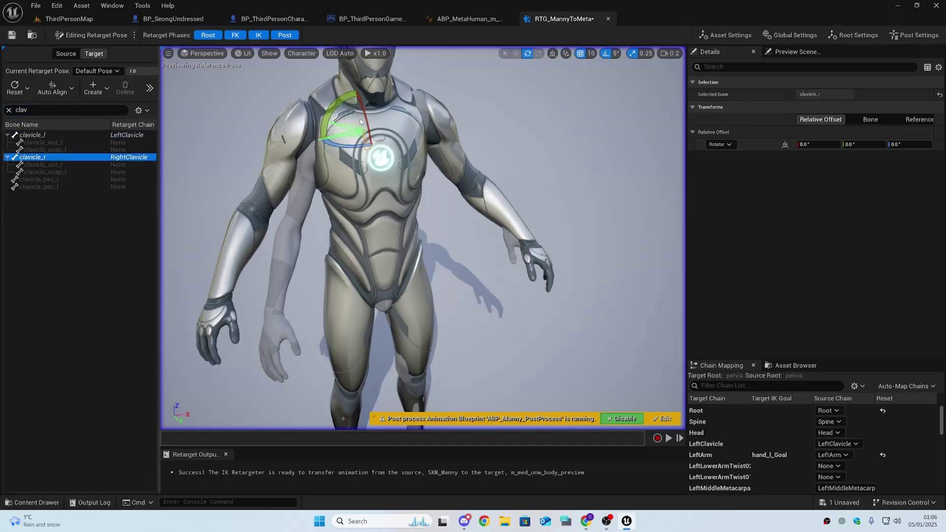
{"action": "right_click_drag", "start_coordinate": [340, 126], "coordinate": [472, 110]}
{"action": "left_click_drag", "start_coordinate": [341, 129], "coordinate": [354, 163]}
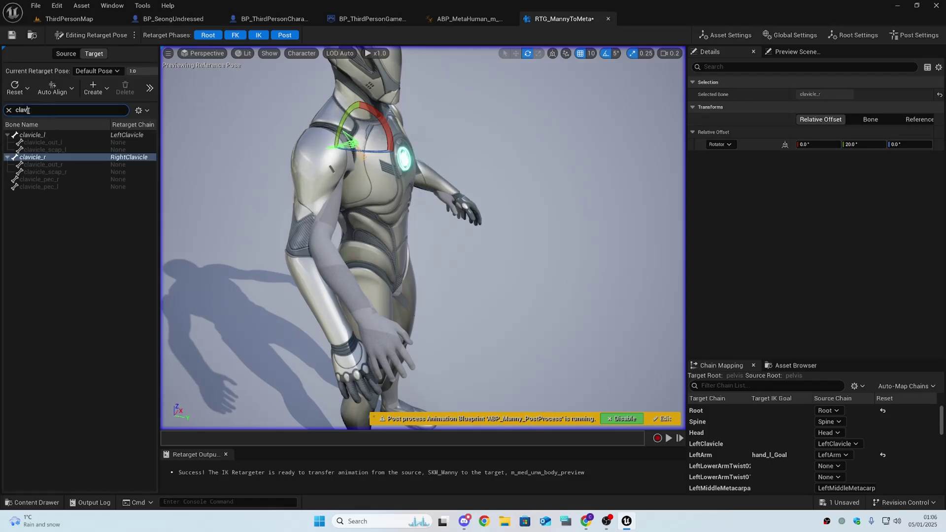
- Clear the bone filter and rotate upperarm_r to offsets of about -0.1°, -12.8° and -8.9°
{"action": "left_click", "coordinate": [8, 110]}
{"action": "scroll", "coordinate": [90, 334], "scroll_direction": "down", "scroll_amount": 10}
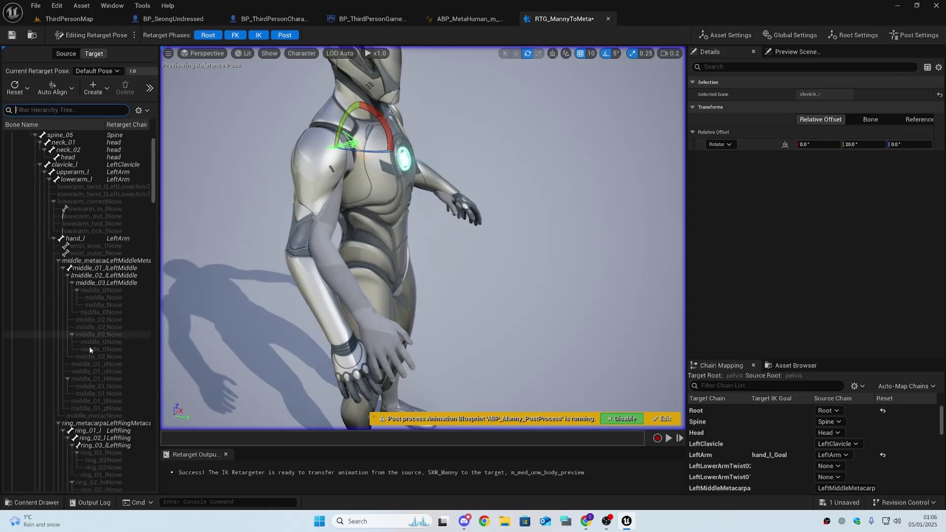
{"action": "scroll", "coordinate": [90, 334], "scroll_direction": "down", "scroll_amount": 8}
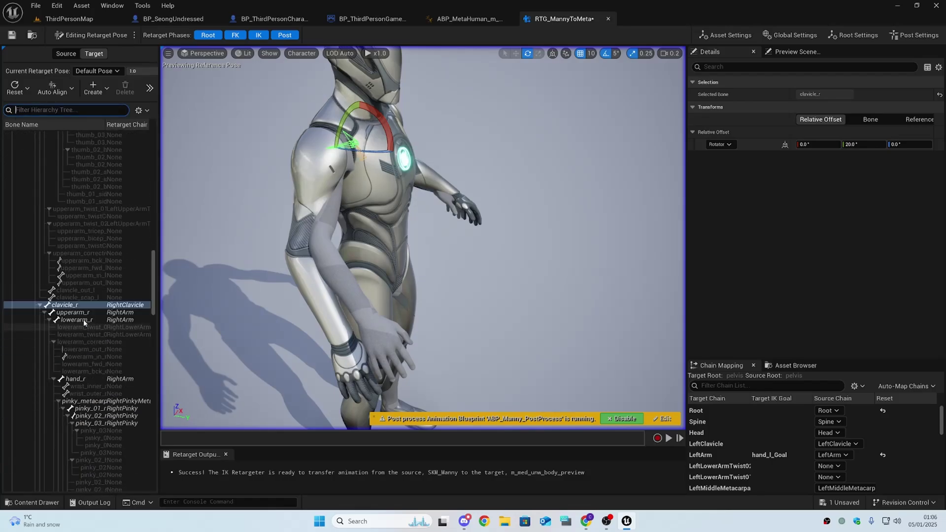
{"action": "left_click", "coordinate": [90, 313]}
{"action": "left_click_drag", "start_coordinate": [334, 182], "coordinate": [328, 202]}
- Rotate lowerarm_r to relative offsets of about 0.5°, -9.5° and 3.7° to match Manny's right forearm
{"action": "left_click", "coordinate": [75, 320]}
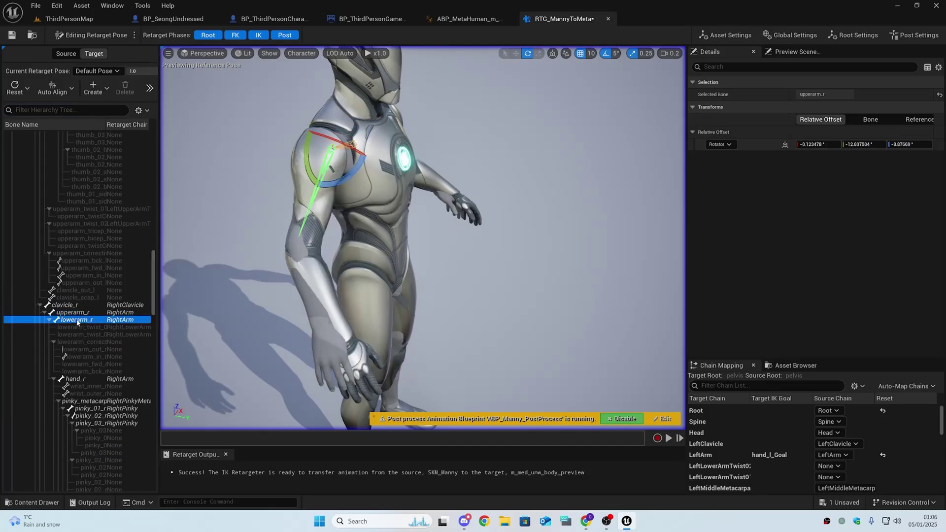
{"action": "left_click_drag", "start_coordinate": [283, 251], "coordinate": [276, 237]}
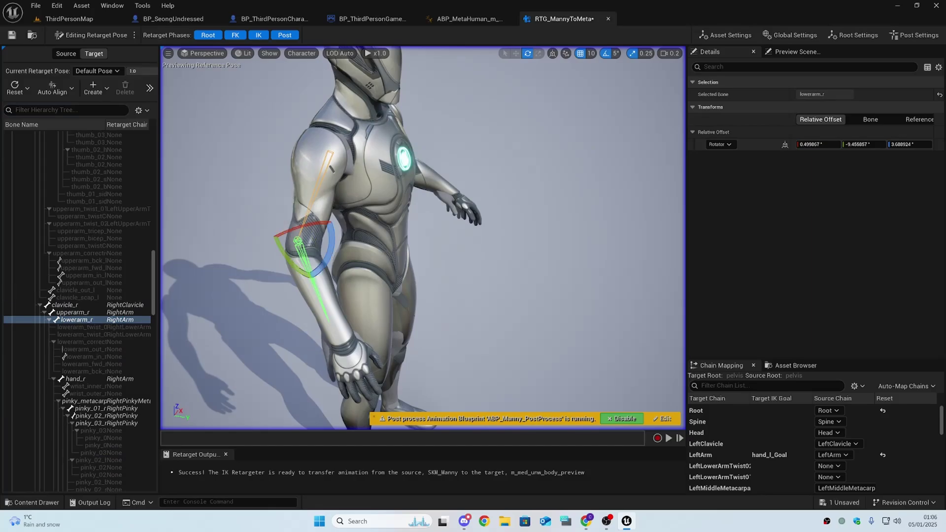
{"action": "right_click_drag", "start_coordinate": [276, 236], "coordinate": [281, 217]}
{"action": "right_click_drag", "start_coordinate": [345, 222], "coordinate": [340, 222]}
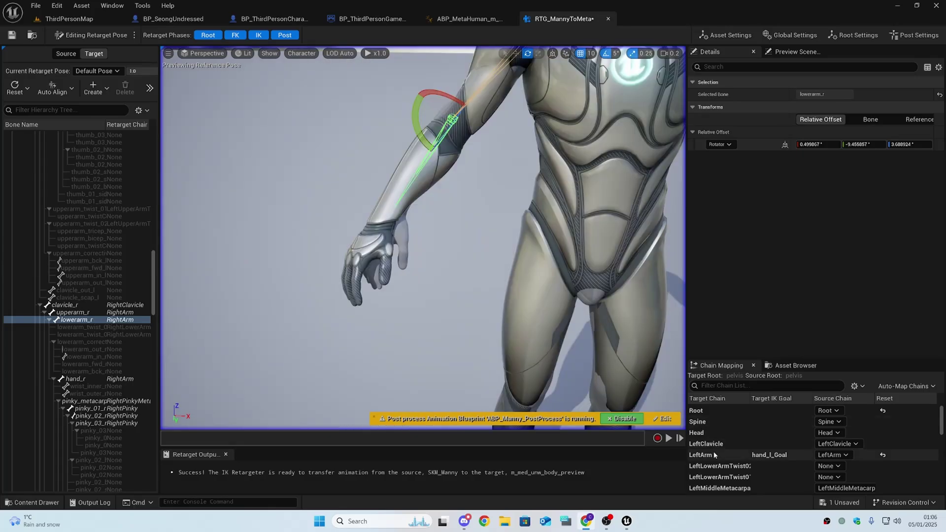
- Set the LeftArm chain's IK Blend to Source to 0.0 and save the retargeter
{"action": "left_click", "coordinate": [714, 454]}
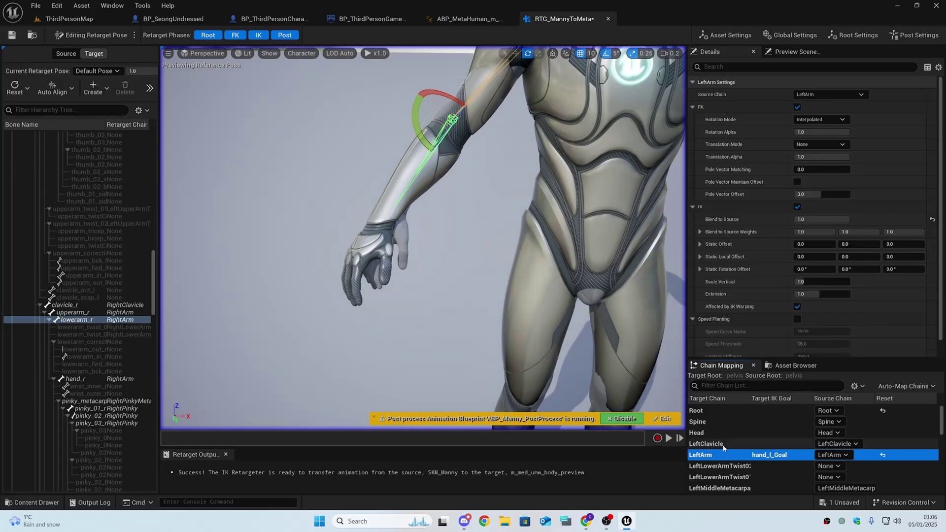
{"action": "left_click", "coordinate": [826, 219]}
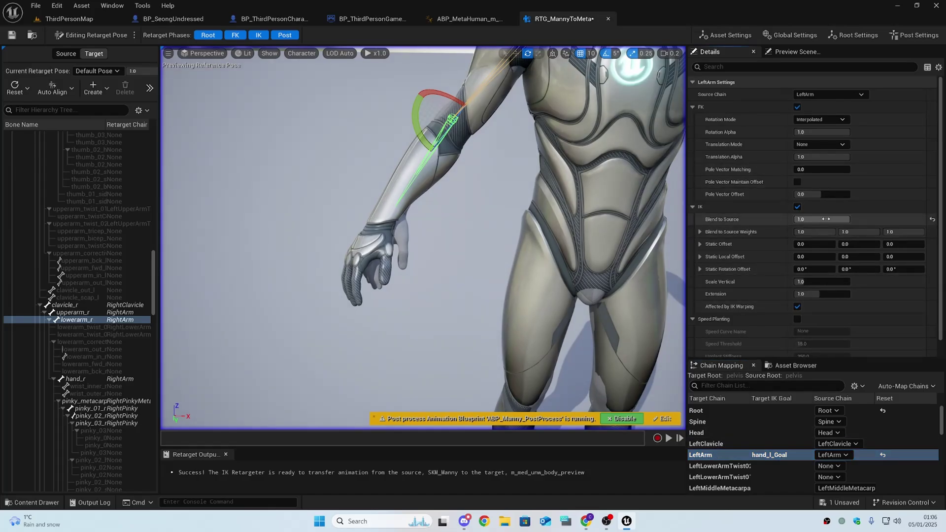
{"action": "mouse_move", "coordinate": [580, 233]}
{"action": "right_mouse_down"}
{"action": "mouse_move", "coordinate": [663, 234]}
{"action": "mouse_move", "coordinate": [613, 222]}
{"action": "mouse_move", "coordinate": [646, 233]}
{"action": "mouse_move", "coordinate": [580, 233]}
{"action": "right_mouse_up"}
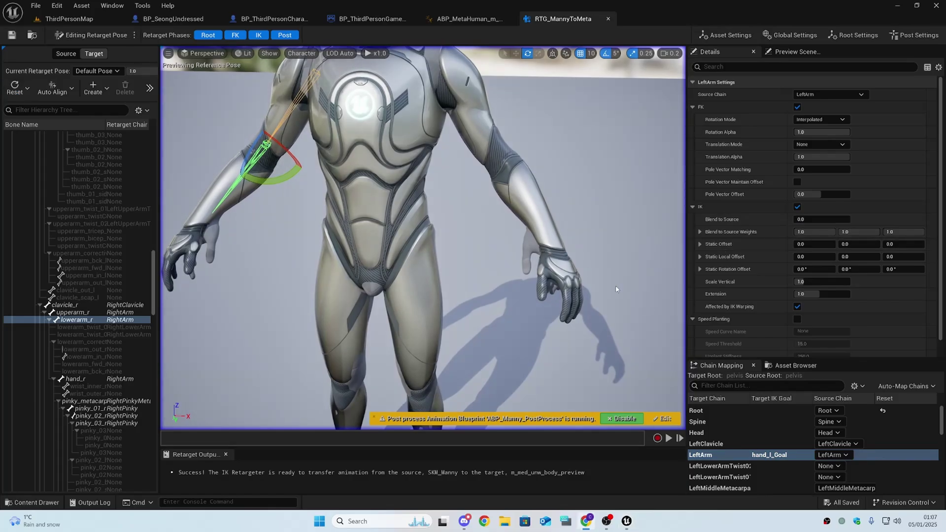
- Set the RightArm chain's IK Blend to Source to 0.0
{"action": "scroll", "coordinate": [728, 443], "scroll_direction": "down", "scroll_amount": 3}
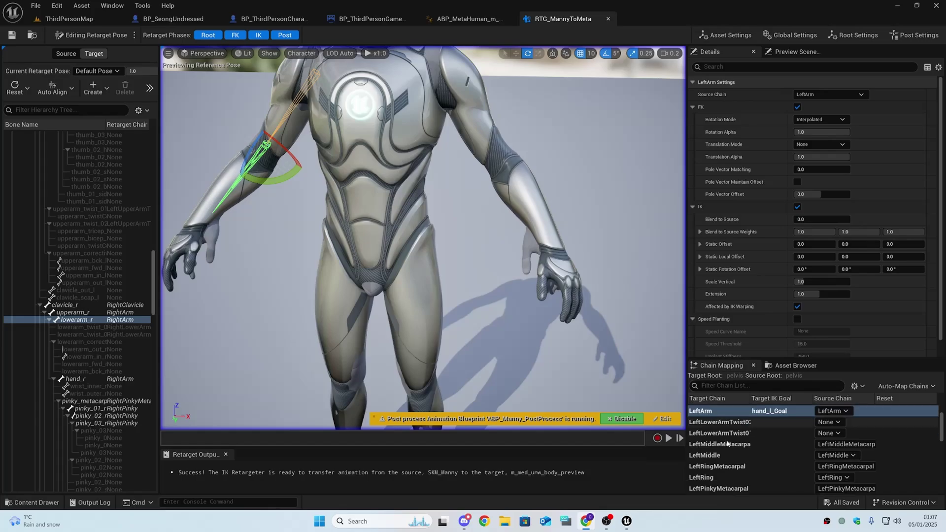
{"action": "scroll", "coordinate": [727, 444], "scroll_direction": "down", "scroll_amount": 6}
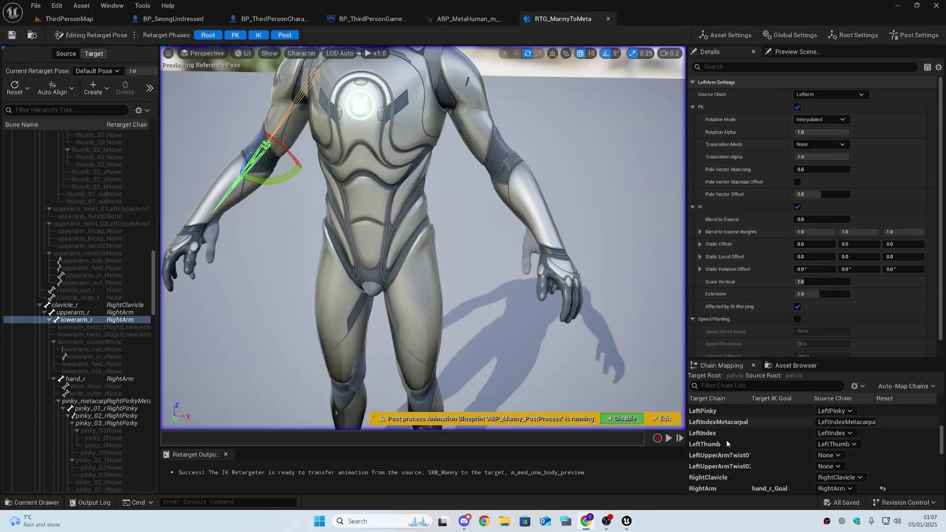
{"action": "scroll", "coordinate": [726, 439], "scroll_direction": "down", "scroll_amount": 3}
{"action": "left_click", "coordinate": [726, 439]}
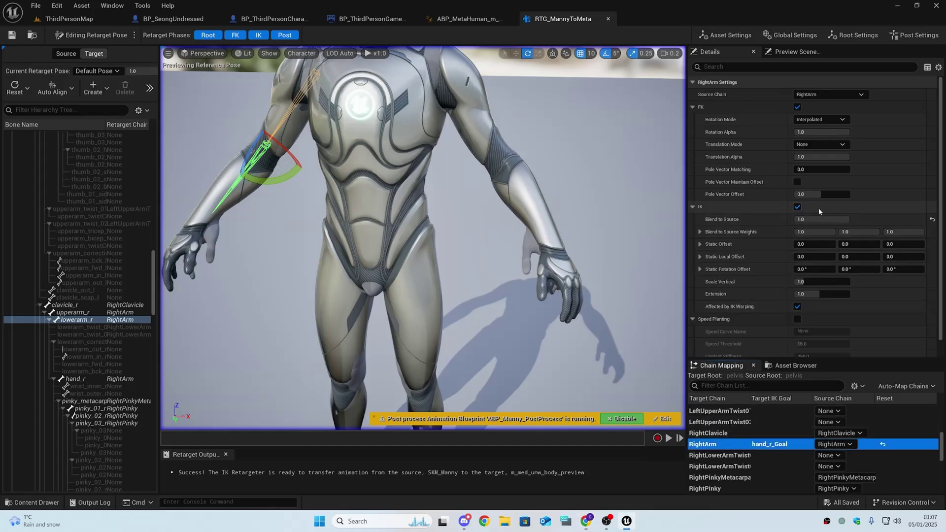
{"action": "left_click_drag", "start_coordinate": [832, 218], "coordinate": [818, 219]}
{"action": "left_click", "coordinate": [818, 219]}
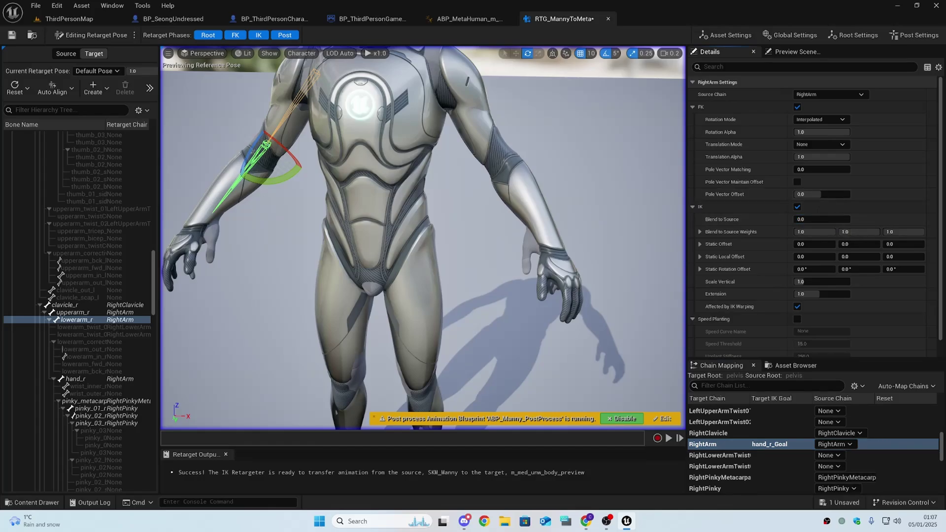
- Save the RTG_MannyToMeta retargeter, check the pose from another angle, and close its editor
{"action": "left_click", "coordinate": [12, 35]}
{"action": "right_click_drag", "start_coordinate": [394, 222], "coordinate": [365, 197]}
{"action": "key", "text": "a"}
{"action": "key", "text": "w"}
{"action": "key", "text": "s"}
{"action": "left_click", "coordinate": [608, 19]}
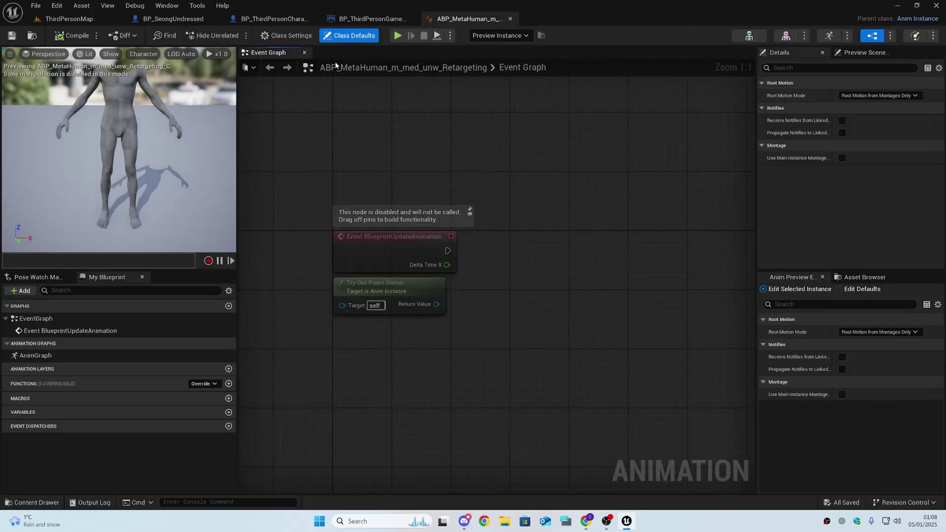
- In the AnimGraph, assign RTG_MannyToMeta as the Retarget Pose From Mesh node's IKRetargeter Asset and compile the animation blueprint
{"action": "double_click", "coordinate": [187, 354]}
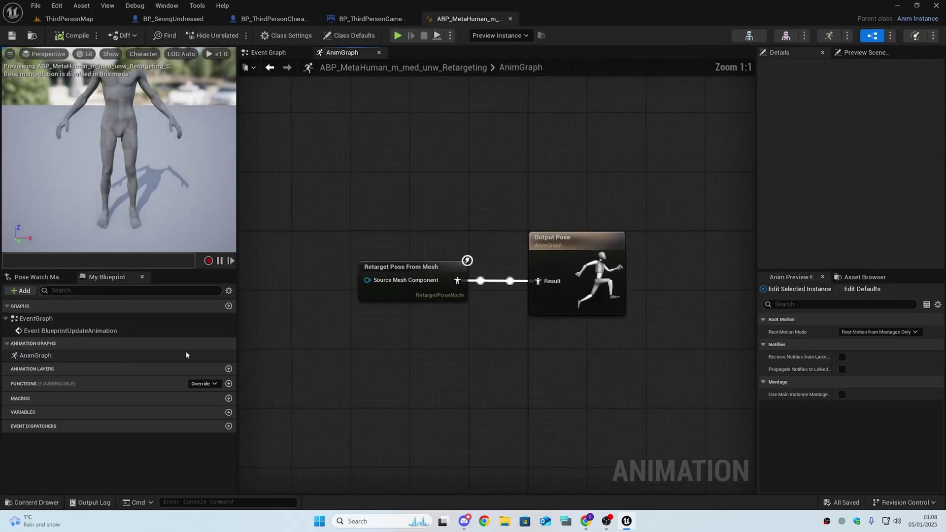
{"action": "left_click", "coordinate": [412, 268]}
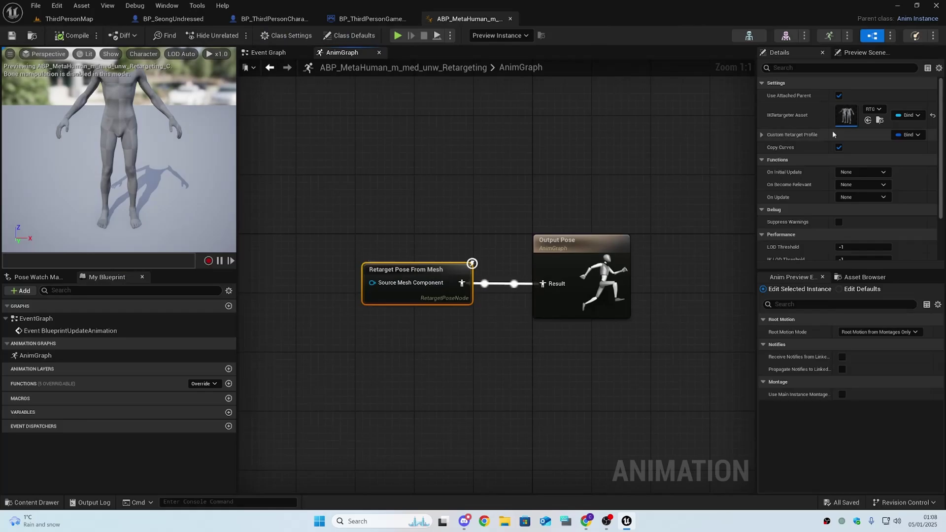
{"action": "left_click_drag", "start_coordinate": [758, 122], "coordinate": [602, 123]}
{"action": "left_click", "coordinate": [808, 109]}
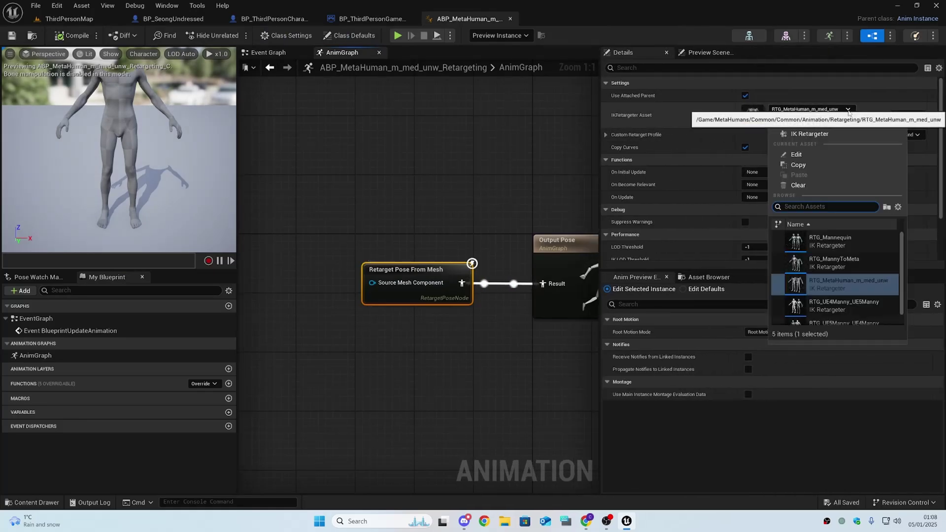
{"action": "left_click", "coordinate": [856, 263]}
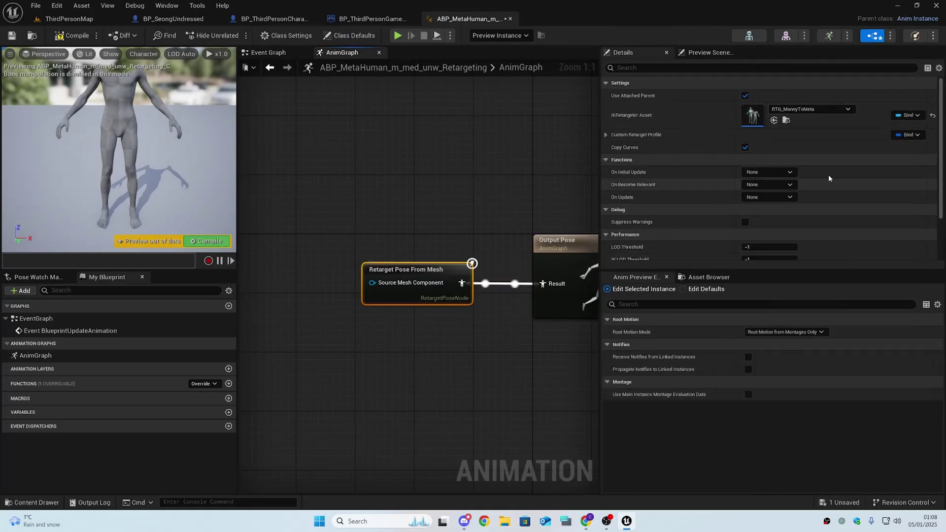
{"action": "left_click", "coordinate": [67, 35]}
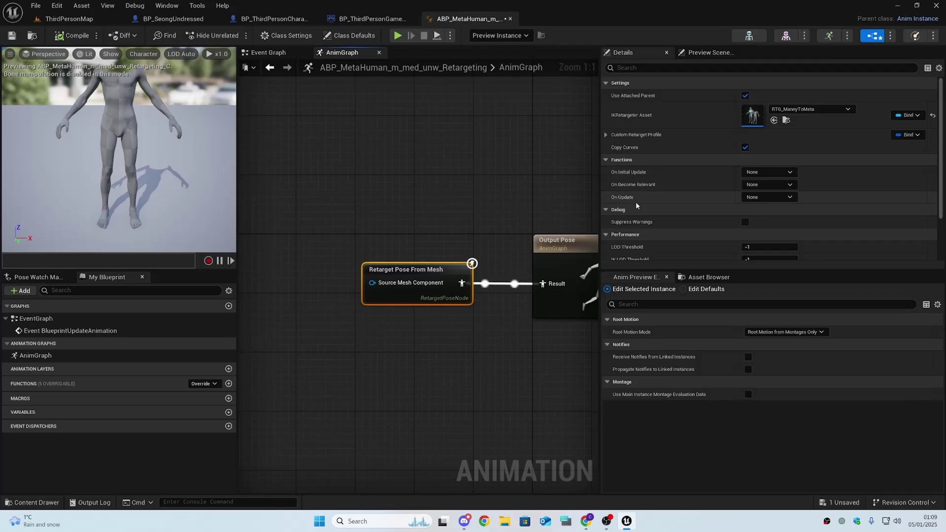
{"action": "scroll", "coordinate": [634, 242], "scroll_direction": "down", "scroll_amount": 3}
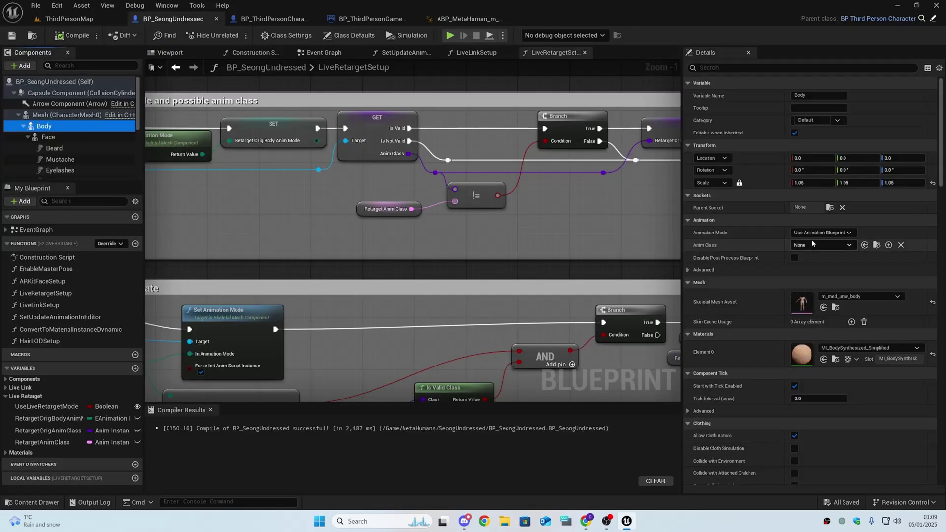
- Set the Body component's Anim Class in BP_SeongUndressed to ABP_MetaHuman_m_med_unw_Retargeting and compile the blueprint
{"action": "left_click", "coordinate": [810, 244]}
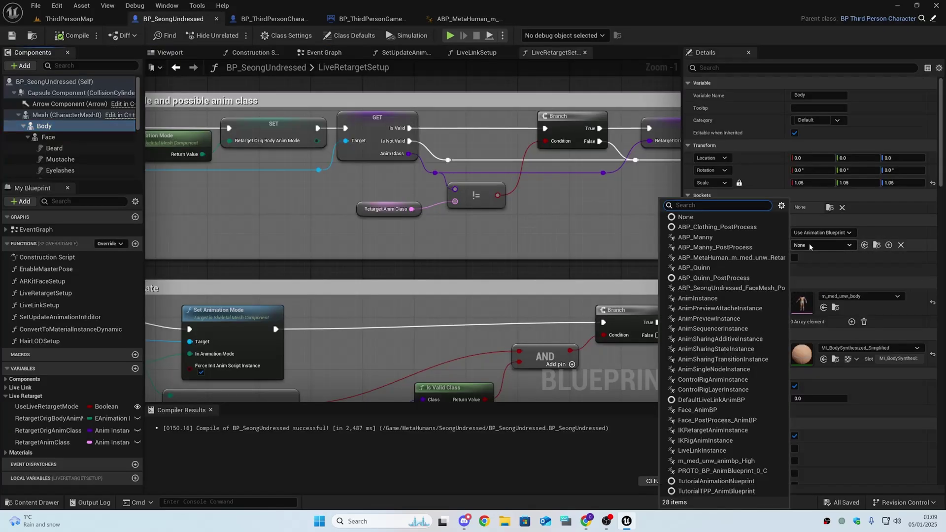
{"action": "left_click", "coordinate": [750, 258]}
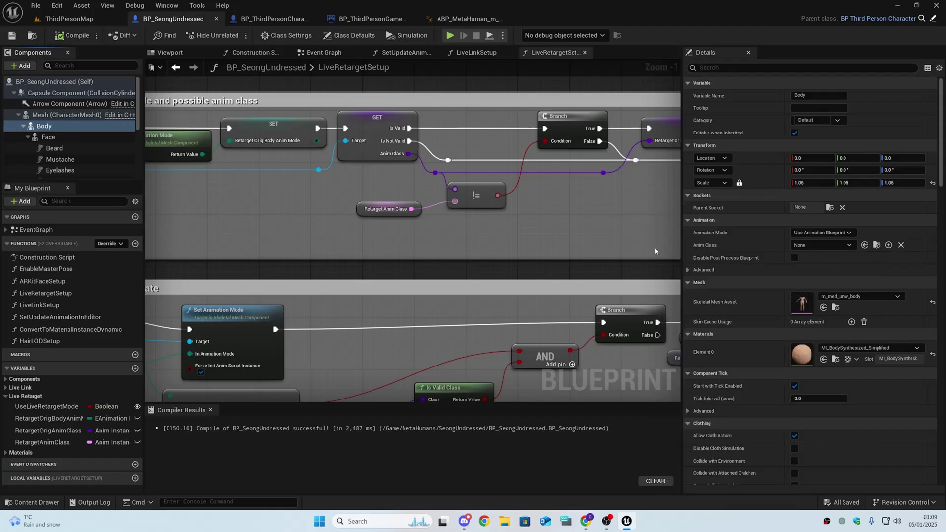
{"action": "left_click", "coordinate": [877, 244]}
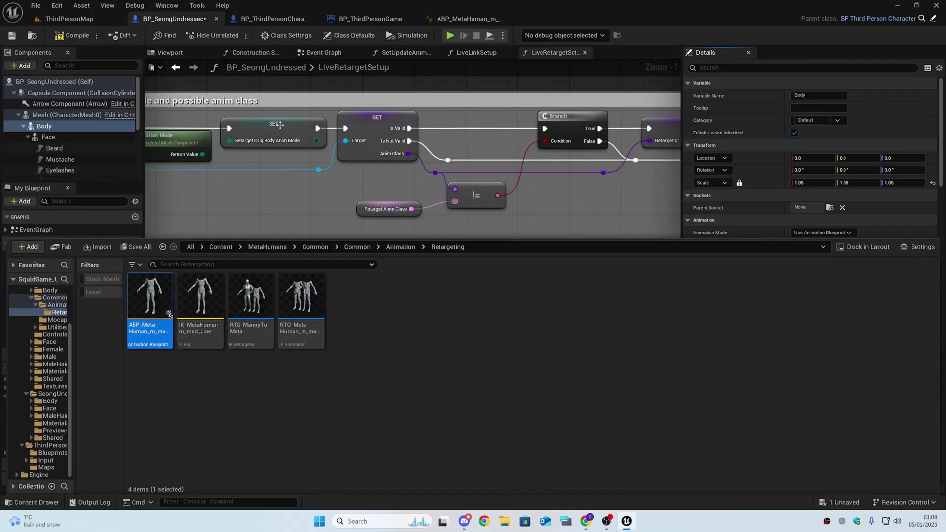
{"action": "left_click", "coordinate": [329, 89]}
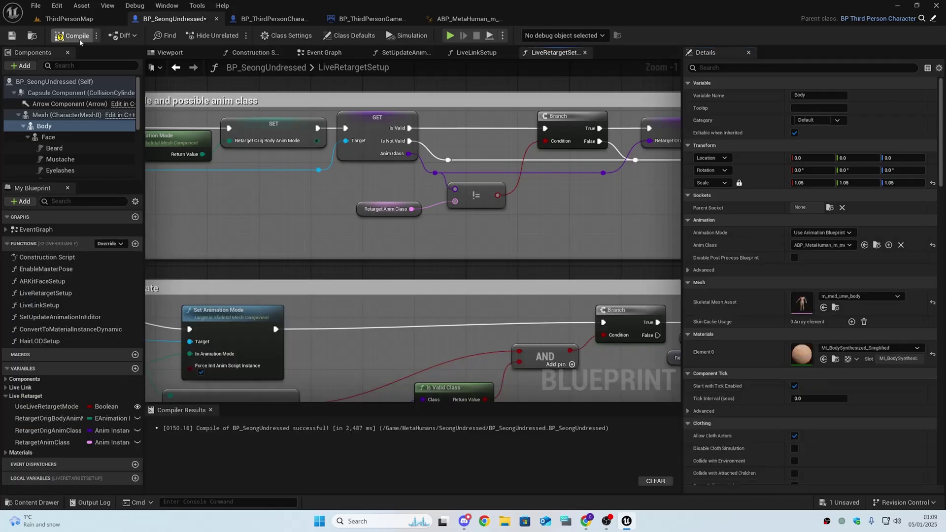
{"action": "left_click", "coordinate": [72, 36]}
- Inspect in the blueprint's 3D preview how the MetaHuman body lines up with the mannequin mesh, from several angles and distances
{"action": "left_click", "coordinate": [170, 52]}
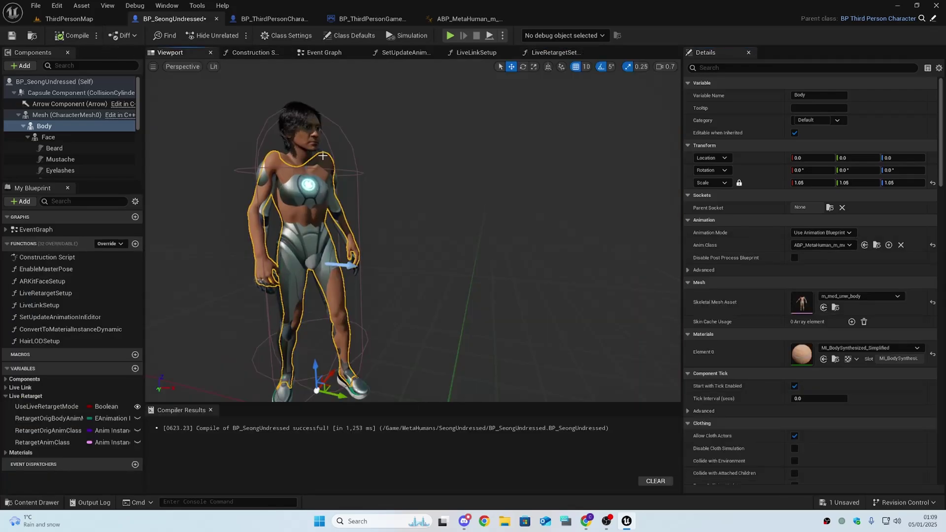
{"action": "key", "text": "w"}
{"action": "right_click_drag", "start_coordinate": [413, 231], "coordinate": [344, 214]}
{"action": "scroll", "coordinate": [404, 231], "scroll_direction": "down", "scroll_amount": 4}
{"action": "key", "text": "s"}
{"action": "key", "text": "q"}
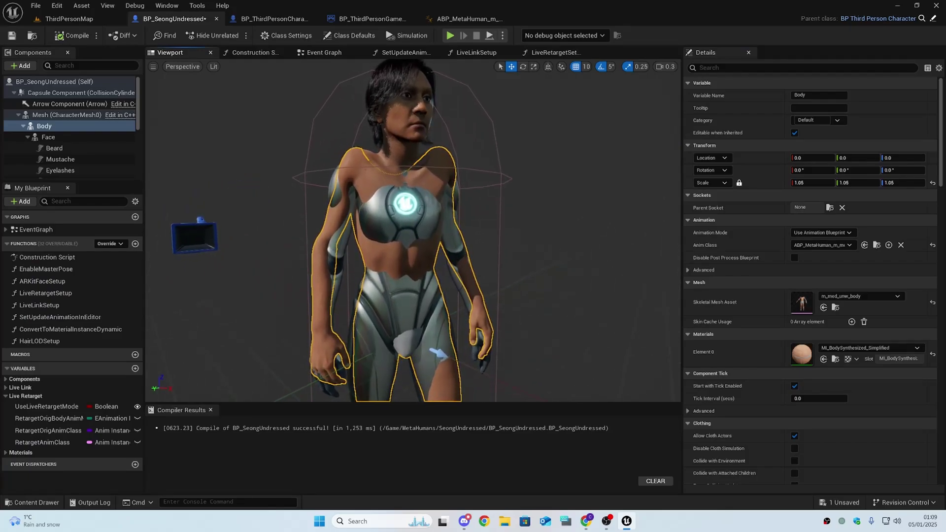
{"action": "right_click_drag", "start_coordinate": [389, 178], "coordinate": [390, 178]}
{"action": "key", "text": "w"}
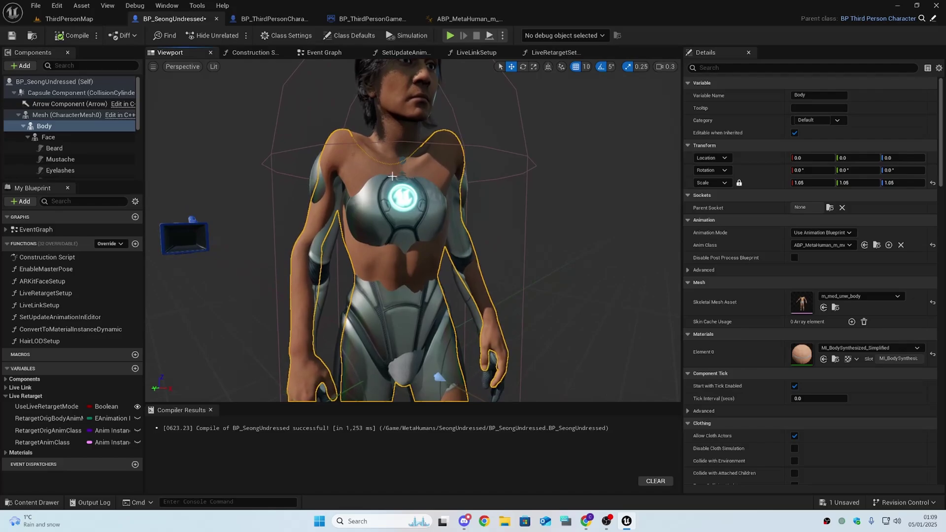
{"action": "right_click_drag", "start_coordinate": [392, 176], "coordinate": [441, 185]}
{"action": "key", "text": "s"}
{"action": "key", "text": "a"}
{"action": "key", "text": "w"}
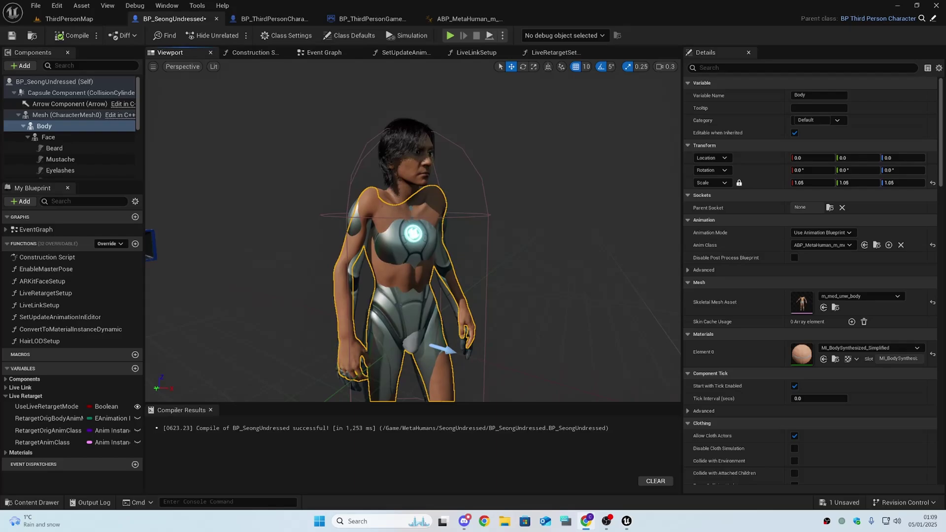
- Filter the details of the Mesh (CharacterMesh0) component for "vis" and turn off its Visible property
{"action": "left_click", "coordinate": [54, 115]}
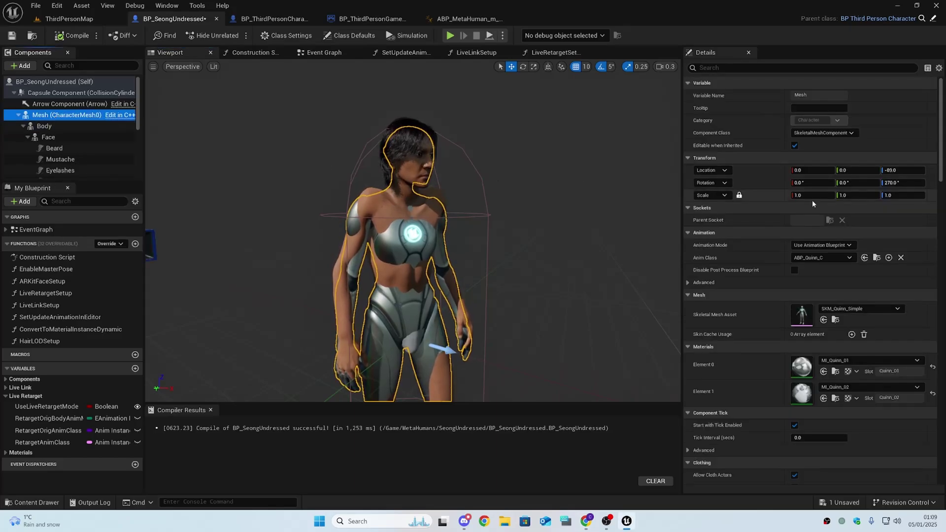
{"action": "left_click", "coordinate": [794, 68]}
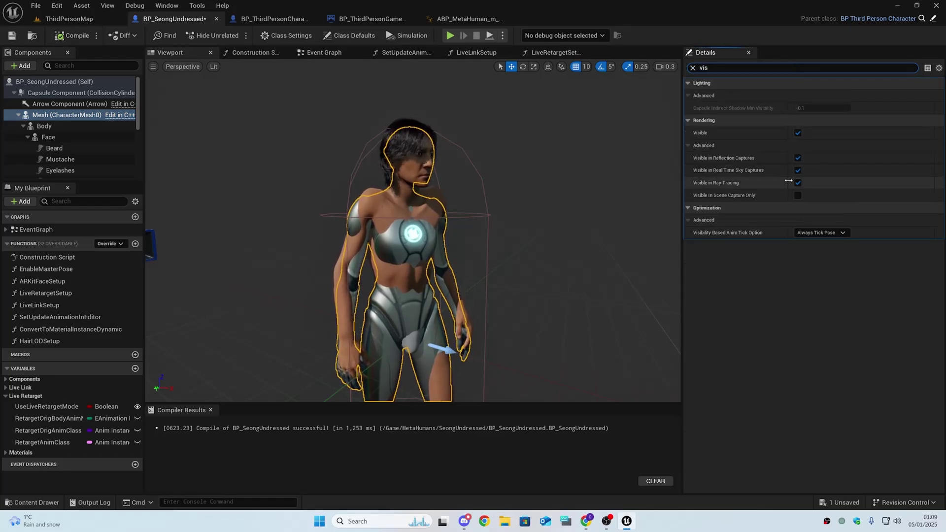
{"action": "left_click", "coordinate": [797, 133]}
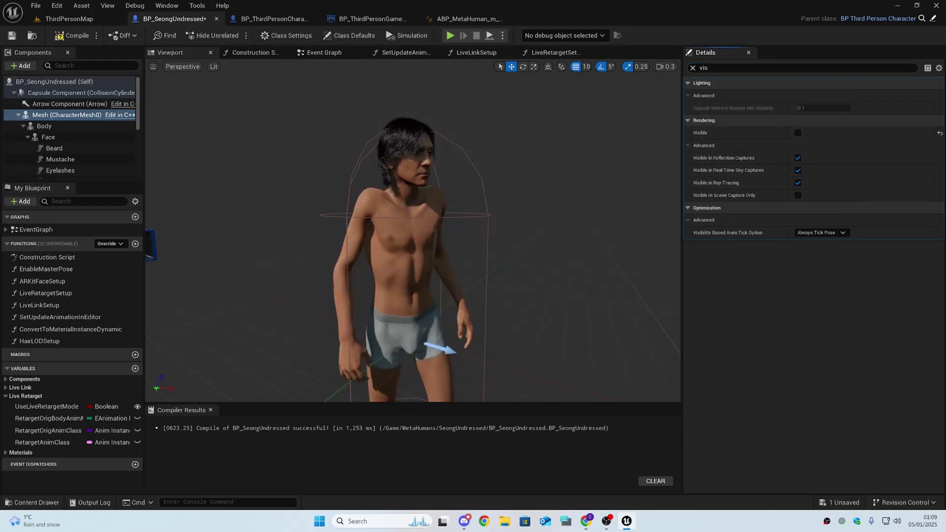
- Set the Mesh component's Visibility Based Anim Tick Option to Always Tick Pose and Refresh Bones, compile, and save the blueprint
{"action": "left_click", "coordinate": [822, 234]}
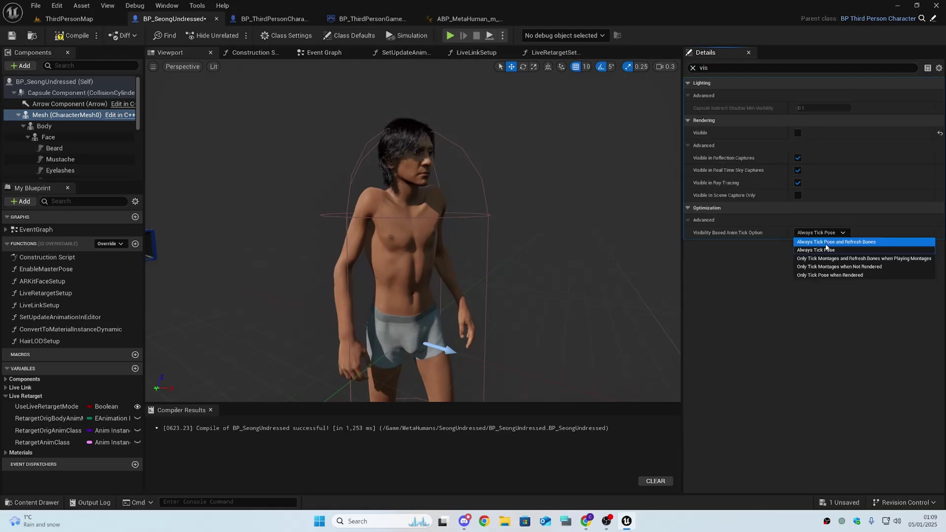
{"action": "left_click", "coordinate": [756, 276]}
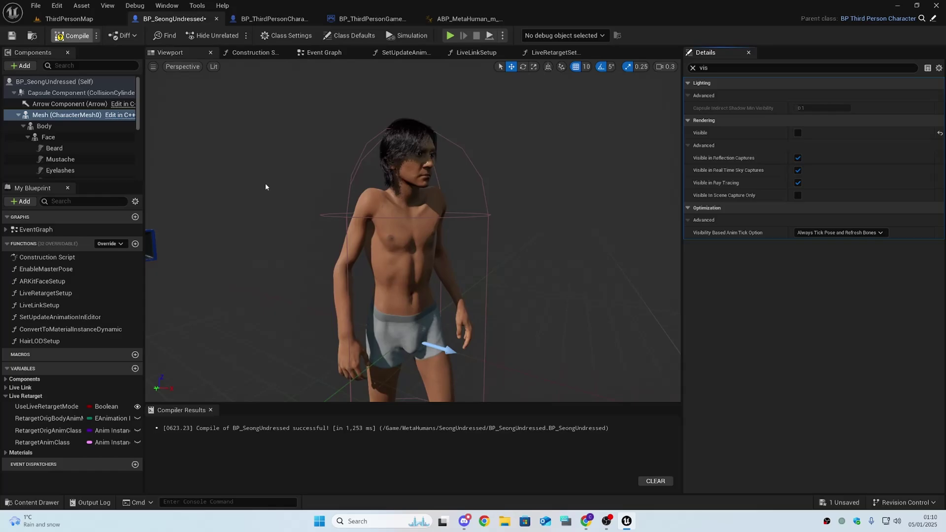
{"action": "right_click_drag", "start_coordinate": [265, 183], "coordinate": [198, 221]}
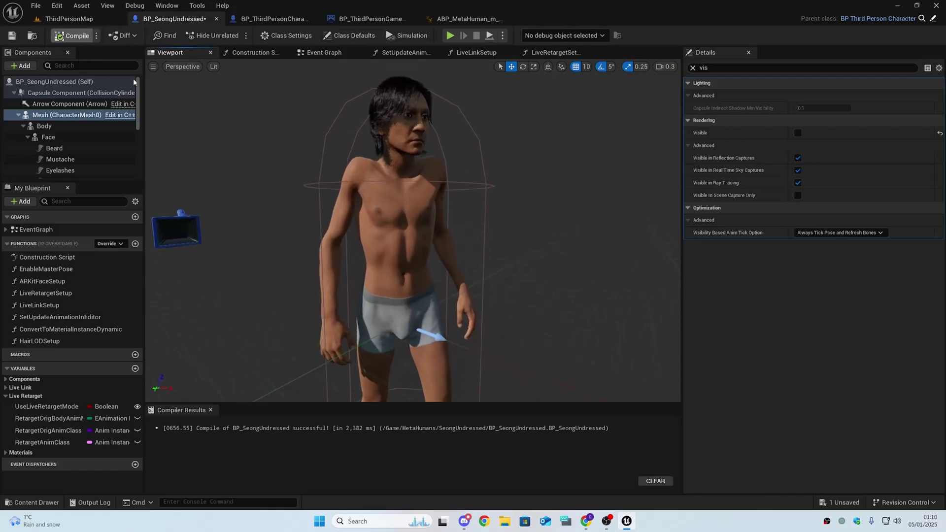
{"action": "key", "text": "ctrl+s"}
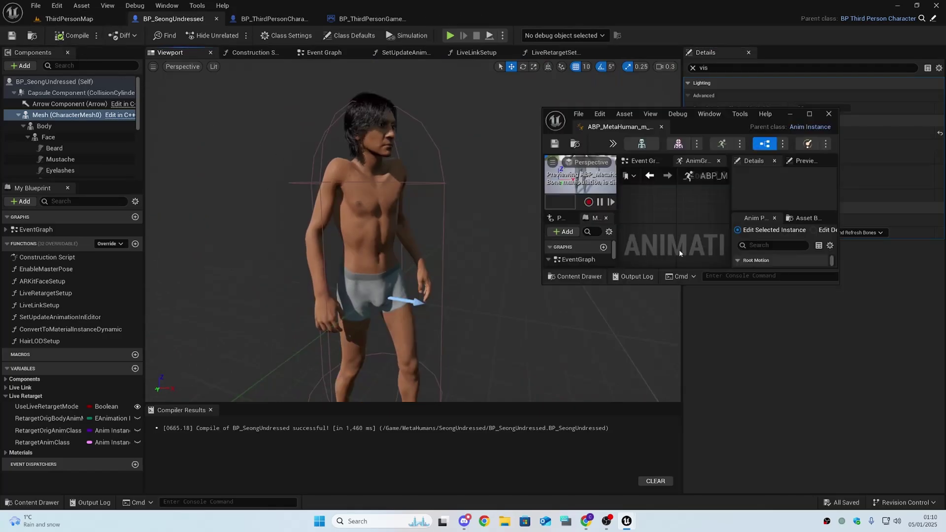
- Enlarge the floating ABP_MetaHuman_m_med_unw_Retargeting window beside the character preview and frame its Retarget Pose From Mesh node
{"action": "left_click_drag", "start_coordinate": [694, 285], "coordinate": [707, 455]}
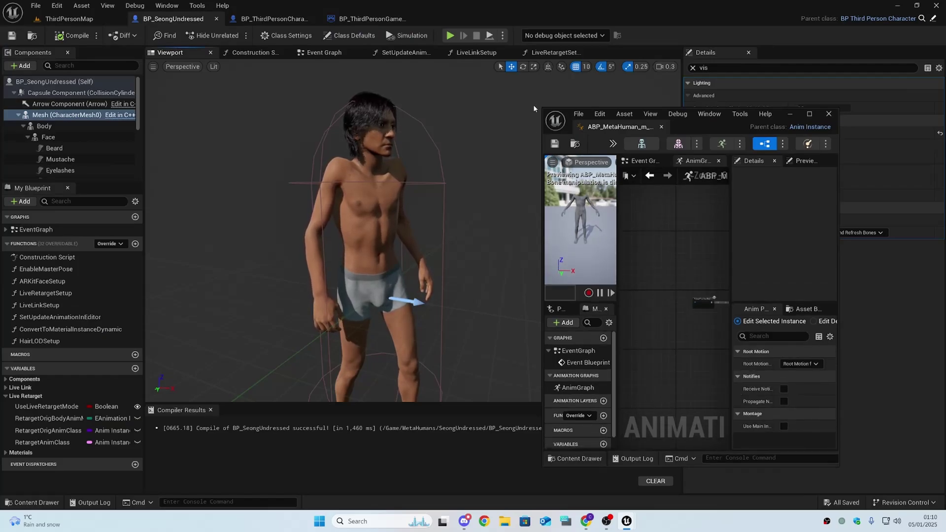
{"action": "left_click_drag", "start_coordinate": [542, 109], "coordinate": [243, 48]}
{"action": "left_click_drag", "start_coordinate": [522, 71], "coordinate": [702, 72]}
{"action": "scroll", "coordinate": [635, 235], "scroll_direction": "up", "scroll_amount": 5}
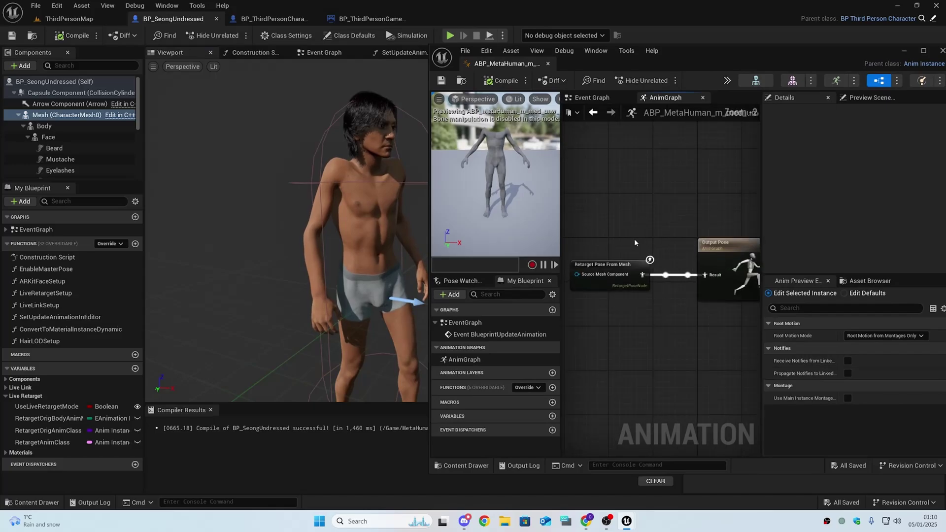
- Open the RTG_MannyToMeta retargeter, dock it in the floating animation blueprint window, and bring BP_SeongUndressed back up beside it
{"action": "key", "text": "ctrl+space"}
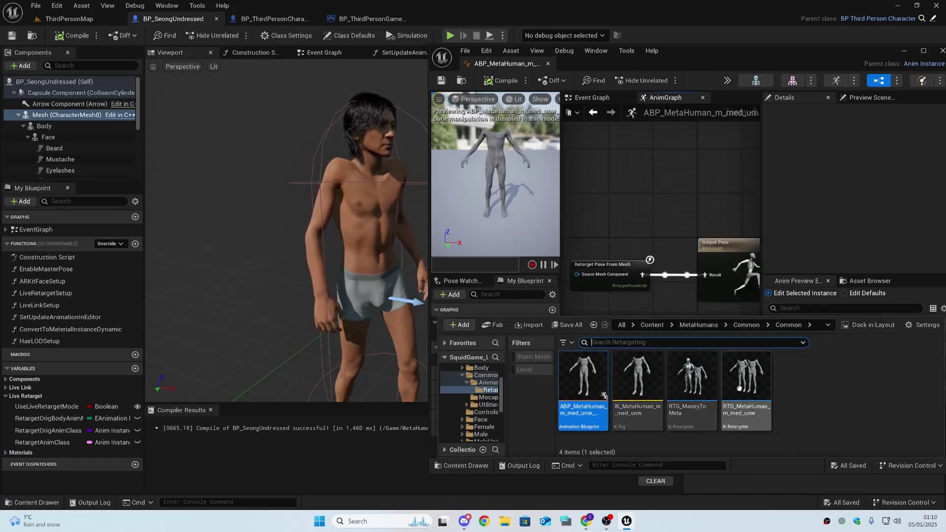
{"action": "left_click", "coordinate": [696, 386]}
{"action": "double_click", "coordinate": [696, 385]}
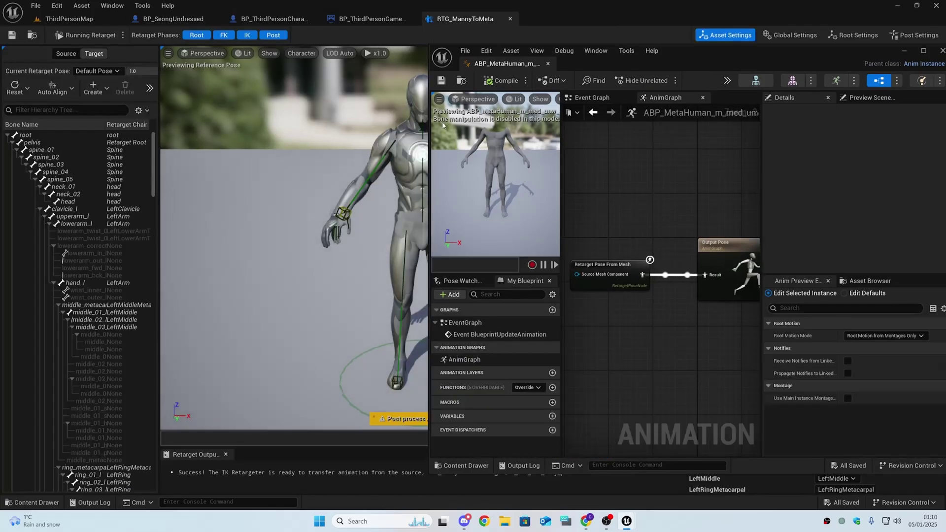
{"action": "left_click_drag", "start_coordinate": [466, 20], "coordinate": [596, 63]}
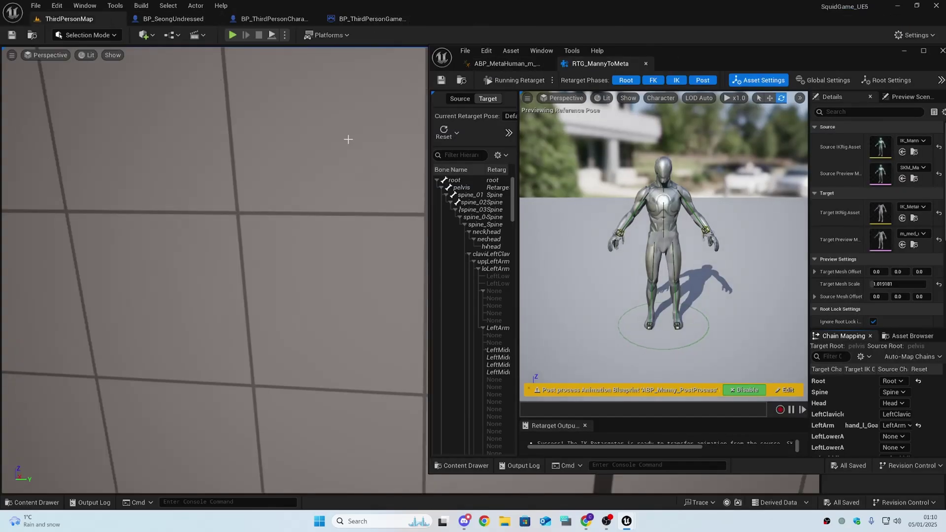
{"action": "left_click", "coordinate": [179, 21]}
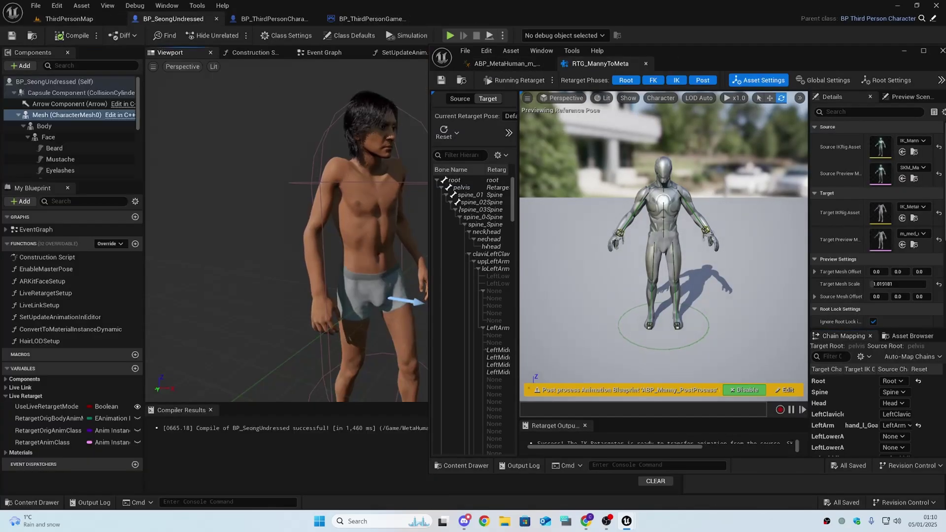
- Set RTG_MannyToMeta's Target Mesh Scale to 1.0 and switch the retargeter to Editing Retarget Pose, keeping both character previews framed
{"action": "right_click_drag", "start_coordinate": [306, 222], "coordinate": [266, 234]}
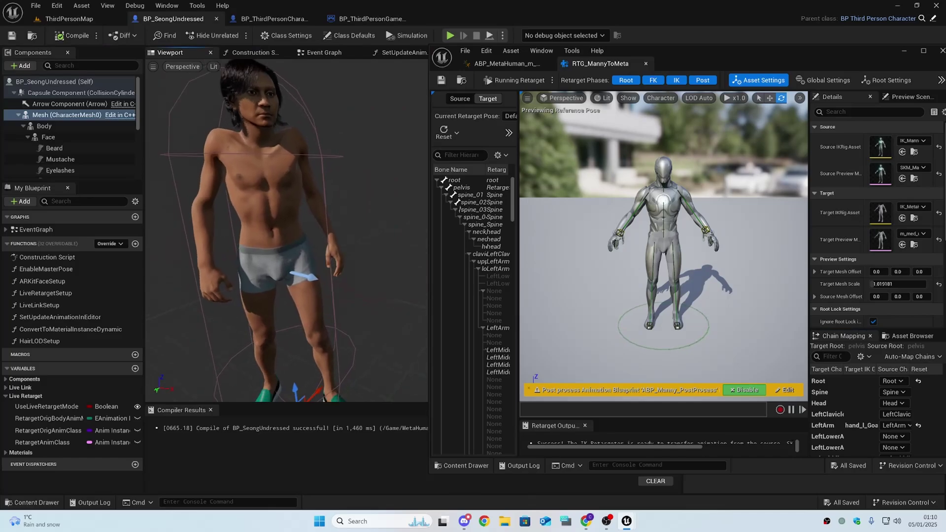
{"action": "right_click_drag", "start_coordinate": [360, 197], "coordinate": [355, 185]}
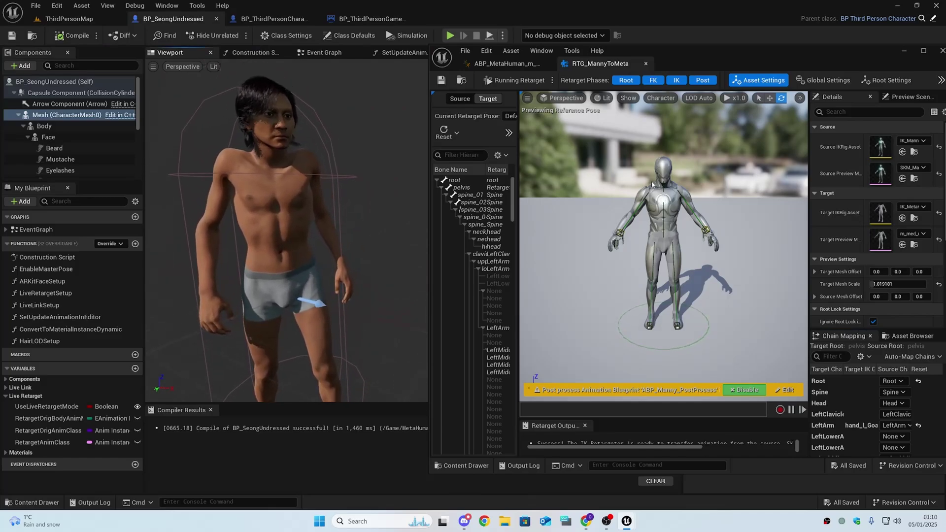
{"action": "scroll", "coordinate": [609, 166], "scroll_direction": "up", "scroll_amount": 7}
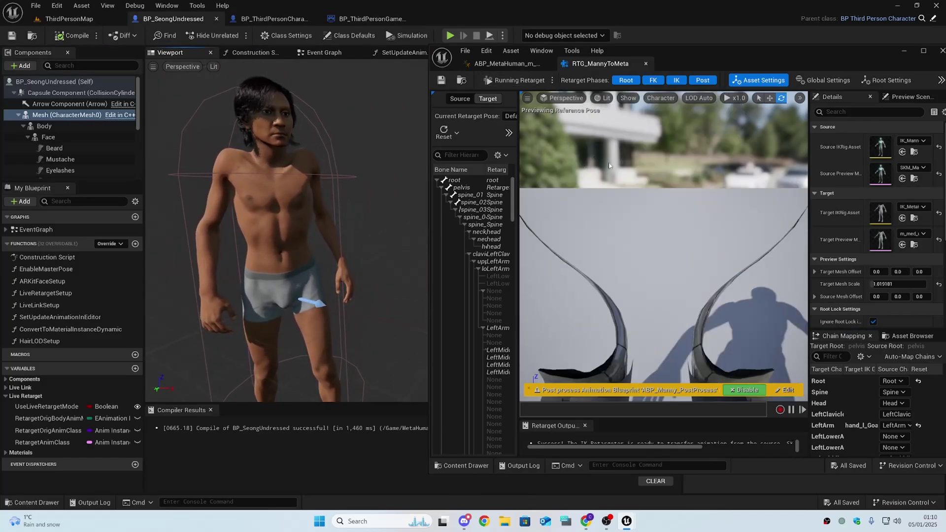
{"action": "scroll", "coordinate": [610, 166], "scroll_direction": "down", "scroll_amount": 3}
{"action": "right_click_drag", "start_coordinate": [610, 166], "coordinate": [616, 150]}
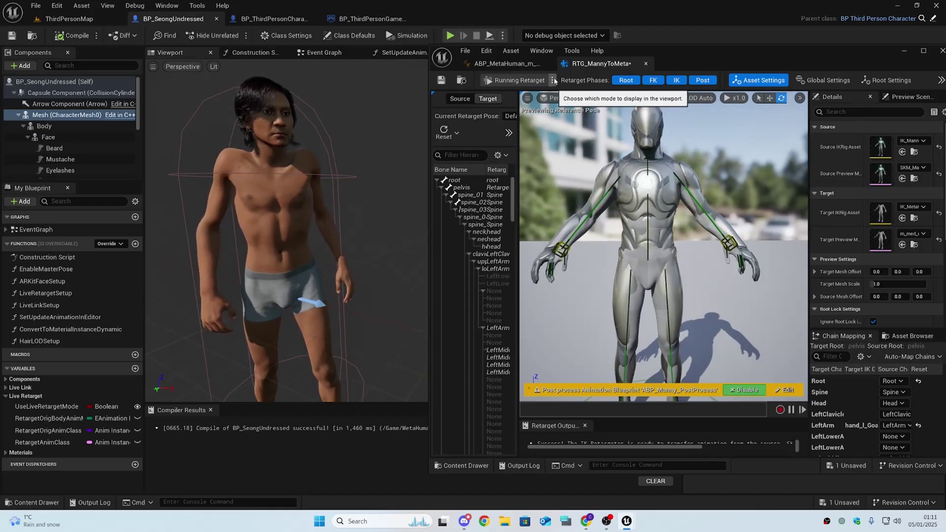
{"action": "left_click", "coordinate": [554, 80]}
{"action": "left_click", "coordinate": [571, 111]}
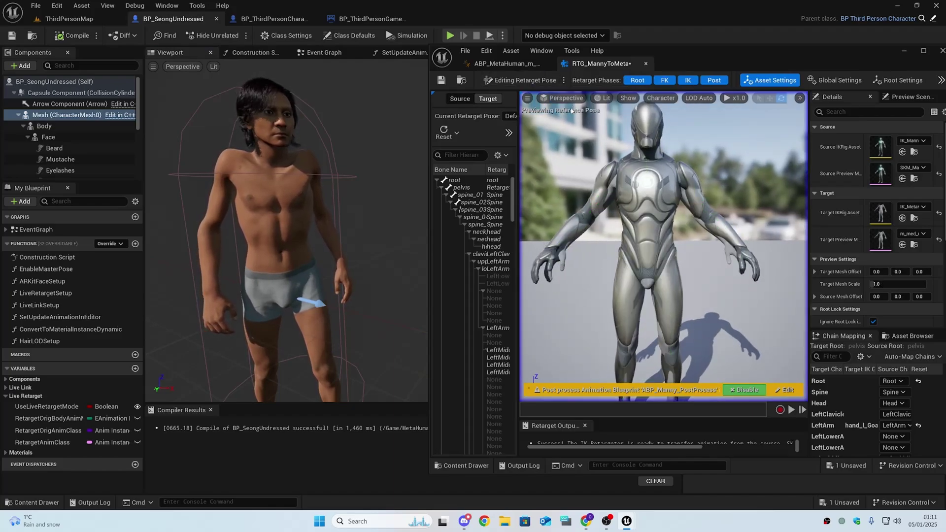
- Rotate the spine_04 bone about -80° on its last rotation axis to test the live effect on the MetaHuman, and undo the rotation
{"action": "mouse_move", "coordinate": [621, 184]}
{"action": "right_mouse_down"}
{"action": "mouse_move", "coordinate": [582, 184]}
{"action": "mouse_move", "coordinate": [651, 185]}
{"action": "mouse_move", "coordinate": [609, 193]}
{"action": "right_mouse_up"}
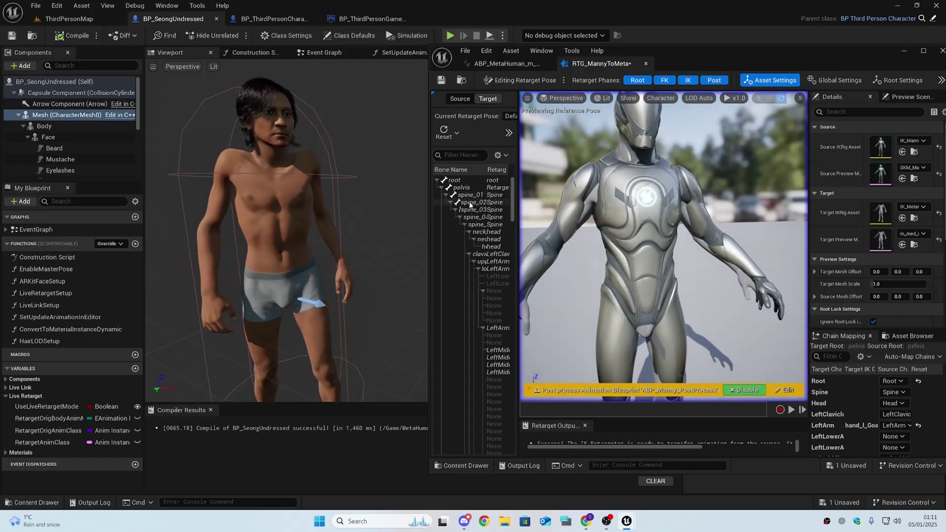
{"action": "left_click", "coordinate": [481, 218]}
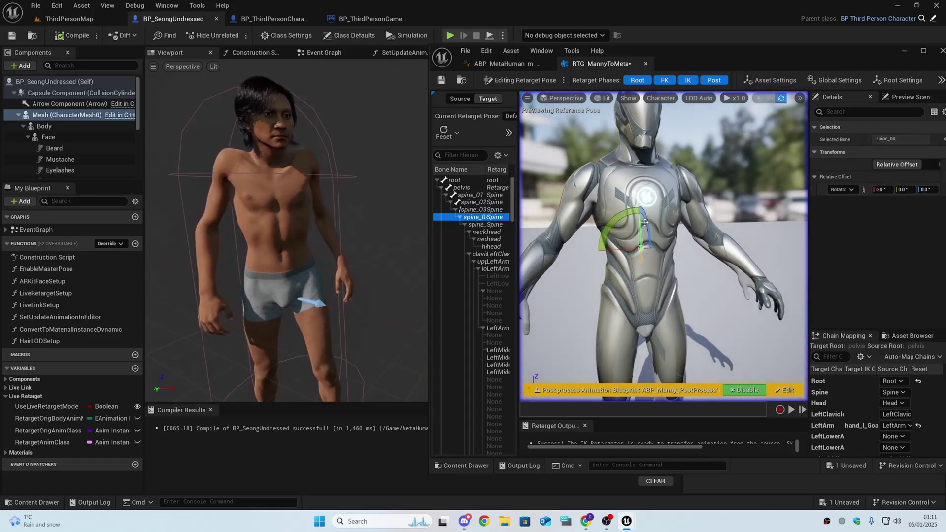
{"action": "left_click_drag", "start_coordinate": [644, 223], "coordinate": [640, 245]}
{"action": "right_click_drag", "start_coordinate": [356, 262], "coordinate": [316, 278]}
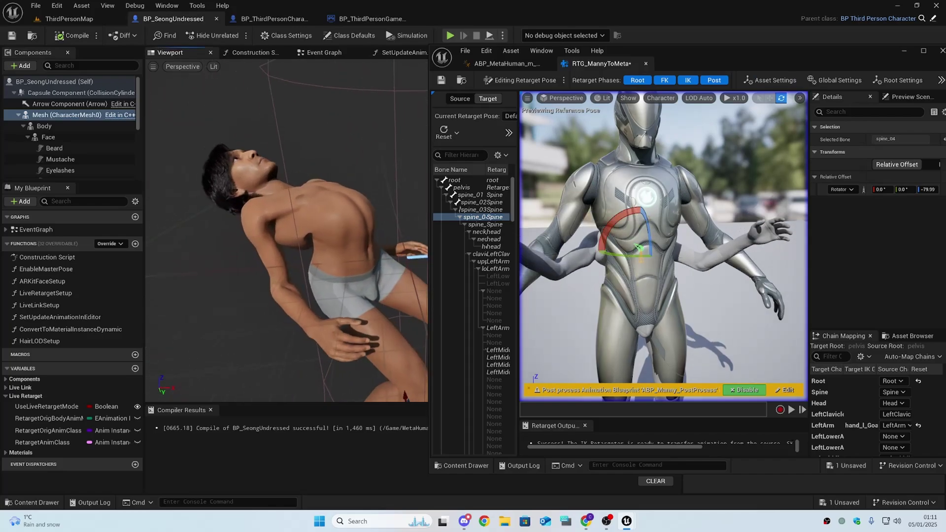
{"action": "key", "text": "ctrl+z"}
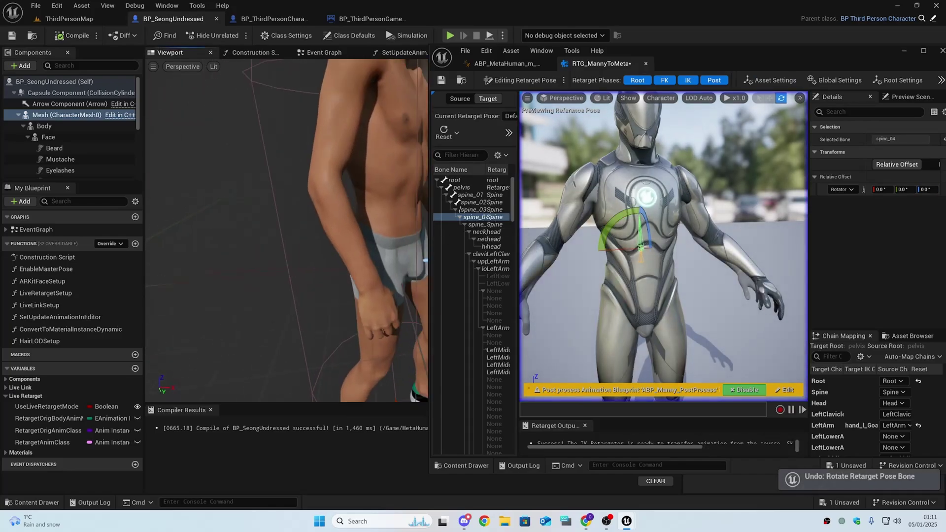
{"action": "mouse_move", "coordinate": [374, 219]}
{"action": "right_mouse_down"}
{"action": "mouse_move", "coordinate": [387, 219]}
{"action": "mouse_move", "coordinate": [373, 219]}
{"action": "right_mouse_up"}
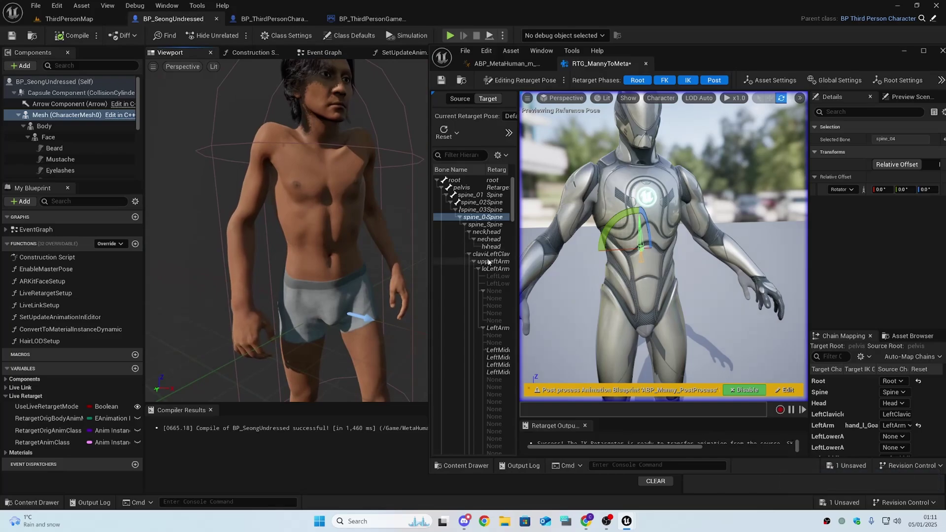
- Widen the retargeter's details area, save RTG_MannyToMeta, and close the floating window
{"action": "left_click_drag", "start_coordinate": [811, 242], "coordinate": [723, 241]}
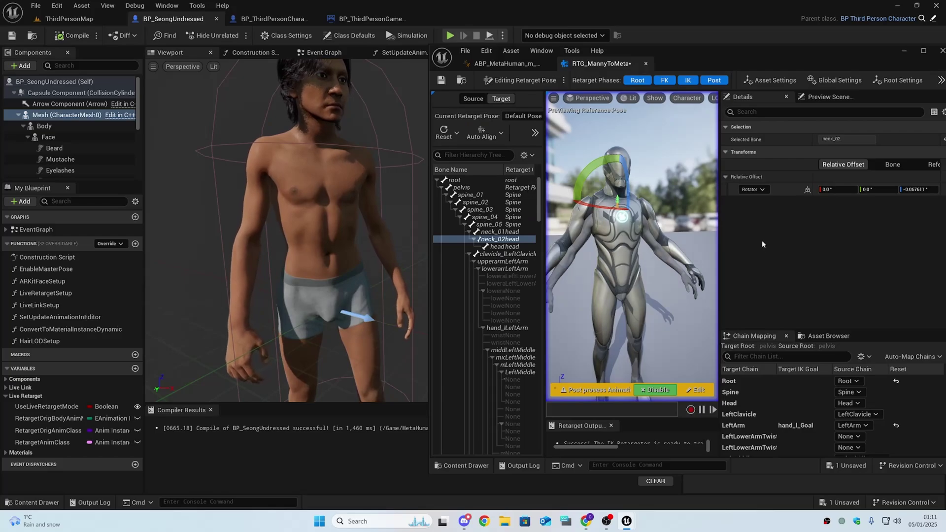
{"action": "left_click", "coordinate": [442, 81]}
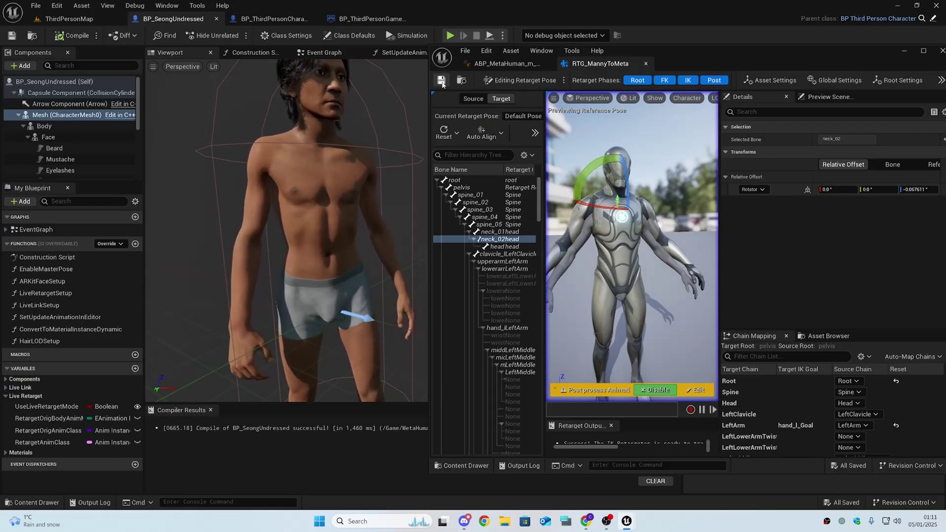
{"action": "left_click_drag", "start_coordinate": [696, 51], "coordinate": [587, 68]}
{"action": "left_click", "coordinate": [835, 69]}
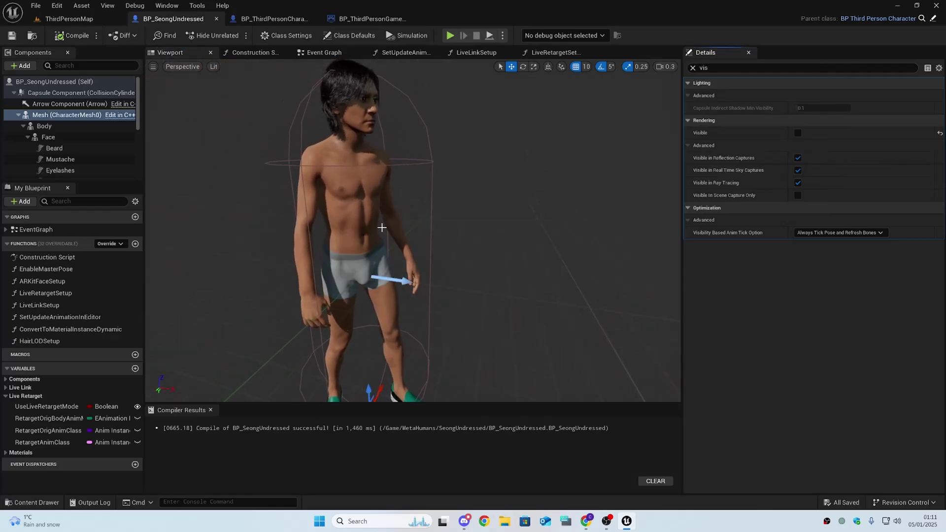
- Copy all Event Graph nodes of BP_ThirdPersonCharacter and open the Event Graph of BP_SeongUndressed
{"action": "left_click", "coordinate": [251, 20]}
{"action": "scroll", "coordinate": [286, 195], "scroll_direction": "down", "scroll_amount": 8}
{"action": "left_click_drag", "start_coordinate": [231, 158], "coordinate": [649, 249]}
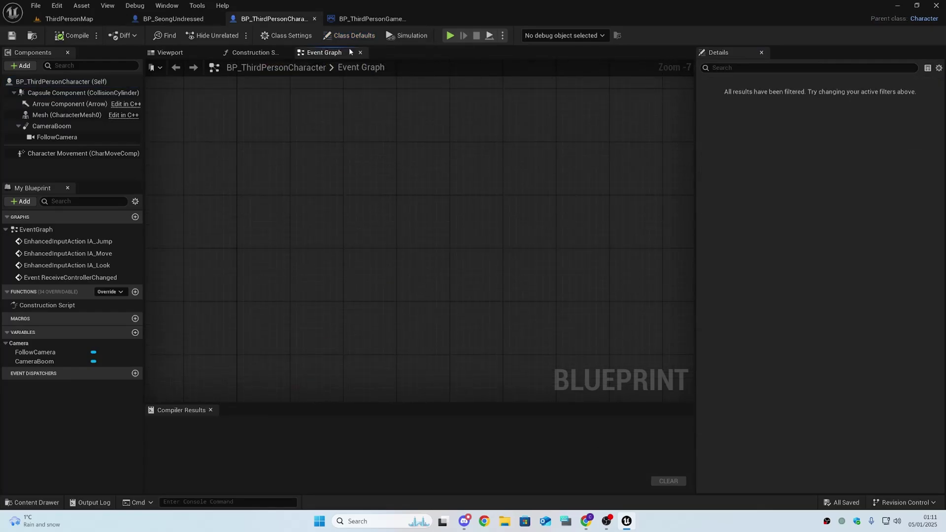
{"action": "left_click", "coordinate": [175, 19]}
{"action": "left_click", "coordinate": [324, 52]}
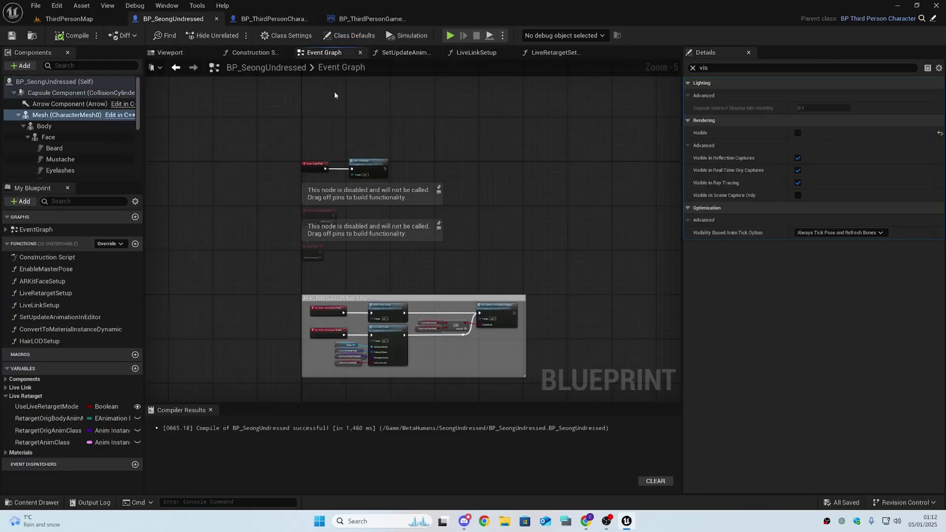
{"action": "right_click_drag", "start_coordinate": [499, 301], "coordinate": [439, 58]}
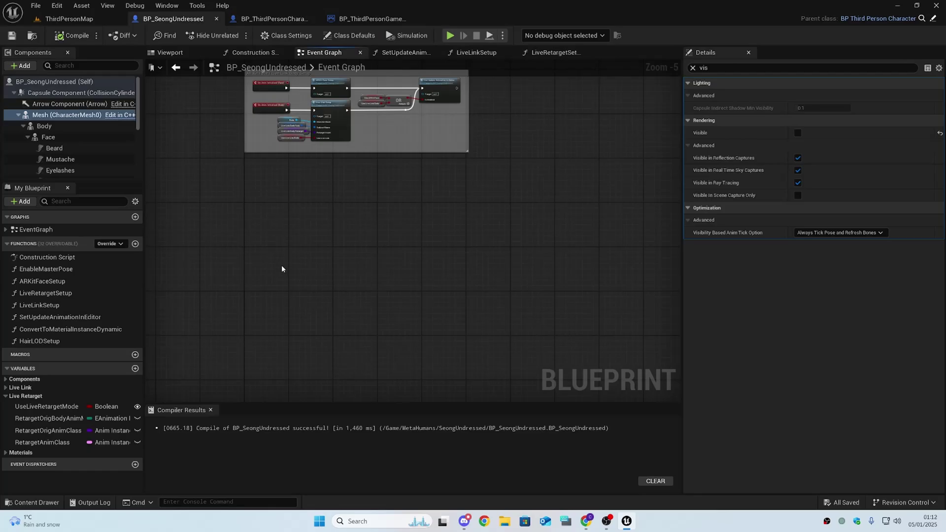
{"action": "key", "text": "ctrl+v"}
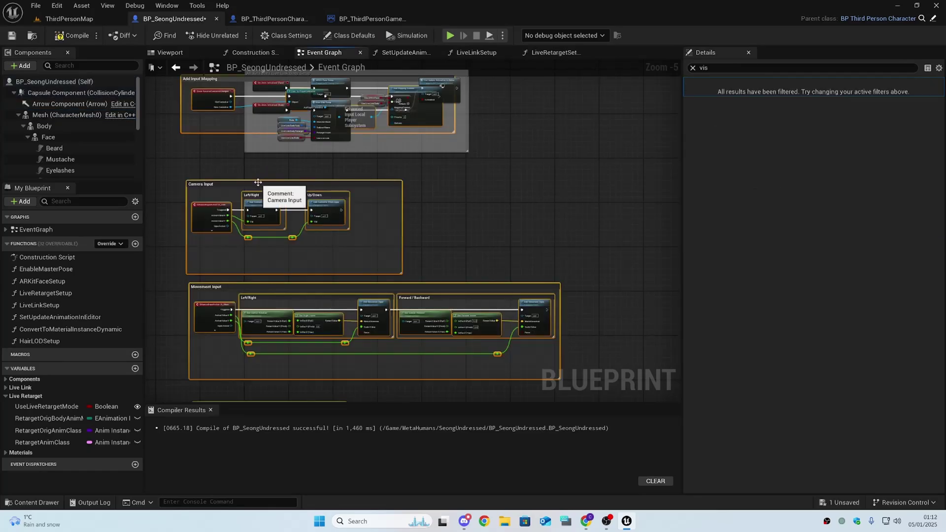
{"action": "left_click_drag", "start_coordinate": [258, 182], "coordinate": [322, 276]}
{"action": "key", "text": "ctrl+z"}
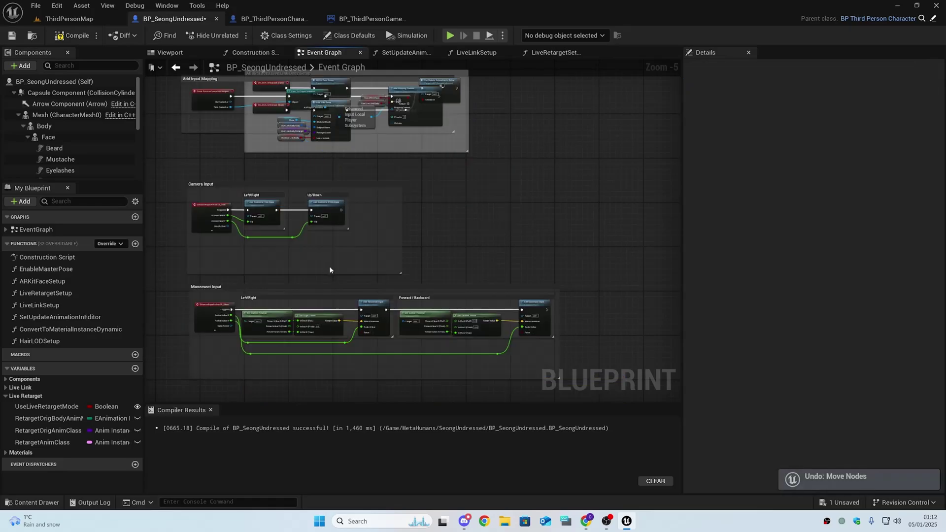
{"action": "key", "text": "ctrl+z"}
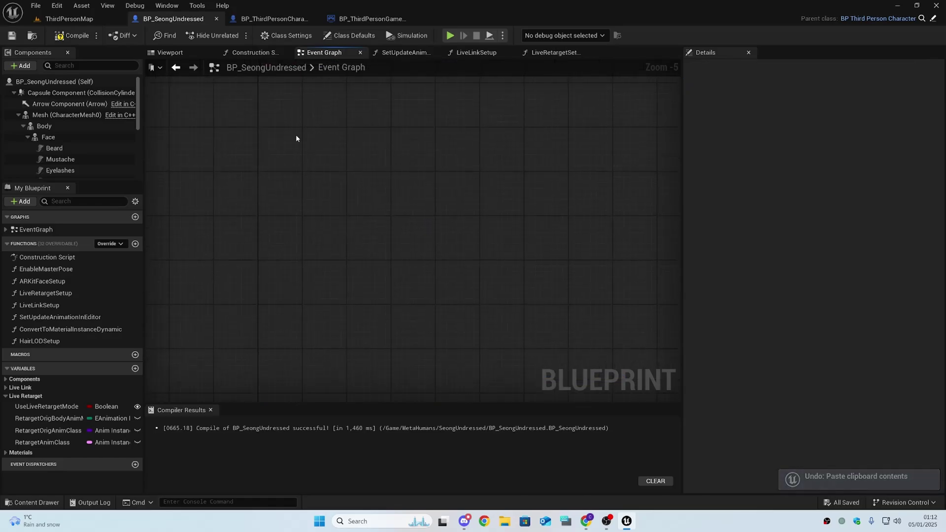
- Paste the copied third person input nodes into BP_SeongUndressed's Event Graph and move them clear of the existing nodes
{"action": "key", "text": "ctrl+v"}
{"action": "left_click_drag", "start_coordinate": [303, 170], "coordinate": [370, 241]}
{"action": "right_click", "coordinate": [473, 220]}
{"action": "left_click", "coordinate": [564, 84]}
- Delete the disabled Event ActorBeginOverlap and Event Tick nodes from BP_SeongUndressed's Event Graph
{"action": "right_click_drag", "start_coordinate": [552, 122], "coordinate": [538, 178]}
{"action": "mouse_move", "coordinate": [580, 116]}
{"action": "right_mouse_down"}
{"action": "mouse_move", "coordinate": [562, 208]}
{"action": "mouse_move", "coordinate": [585, 292]}
{"action": "right_mouse_up"}
{"action": "scroll", "coordinate": [246, 149], "scroll_direction": "up", "scroll_amount": 2}
{"action": "mouse_move", "coordinate": [311, 207]}
{"action": "right_mouse_down"}
{"action": "mouse_move", "coordinate": [291, 40]}
{"action": "mouse_move", "coordinate": [275, 1]}
{"action": "mouse_move", "coordinate": [294, 78]}
{"action": "mouse_move", "coordinate": [294, 228]}
{"action": "mouse_move", "coordinate": [298, 190]}
{"action": "right_mouse_up"}
{"action": "left_click_drag", "start_coordinate": [209, 96], "coordinate": [512, 227]}
{"action": "left_click_drag", "start_coordinate": [498, 304], "coordinate": [273, 257]}
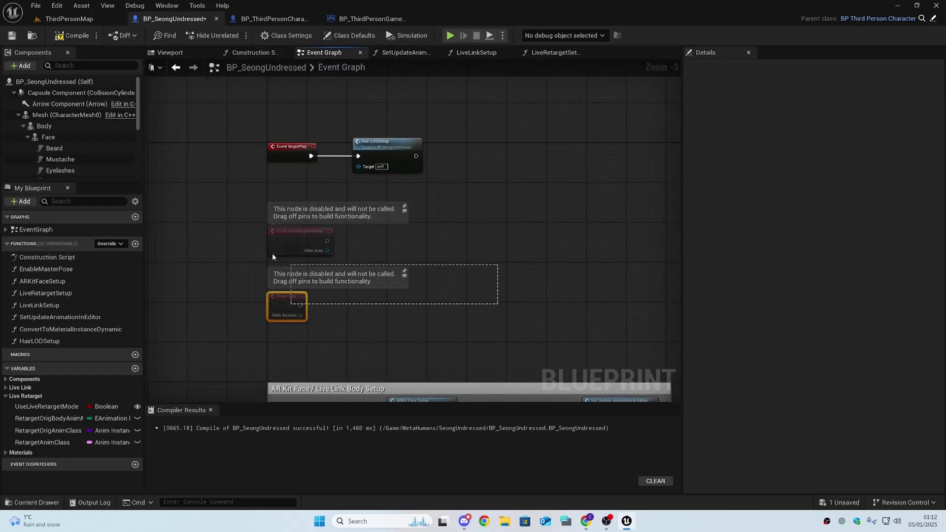
{"action": "key", "text": "Delete"}
- Move Event BeginPlay and its Hair LODSetup node down closer to the AR Kit Face / Live Link Body Setup comment, and compile the blueprint
{"action": "left_click_drag", "start_coordinate": [214, 127], "coordinate": [452, 184]}
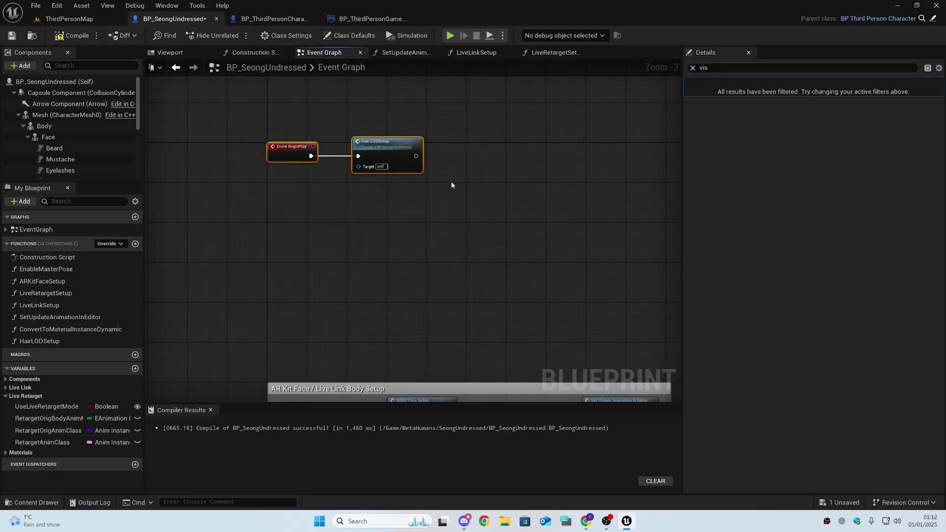
{"action": "left_click_drag", "start_coordinate": [395, 143], "coordinate": [408, 245]}
{"action": "left_click", "coordinate": [469, 237]}
{"action": "right_click_drag", "start_coordinate": [513, 374], "coordinate": [446, 62]}
{"action": "right_click_drag", "start_coordinate": [417, 331], "coordinate": [417, 129]}
{"action": "scroll", "coordinate": [424, 207], "scroll_direction": "down", "scroll_amount": 3}
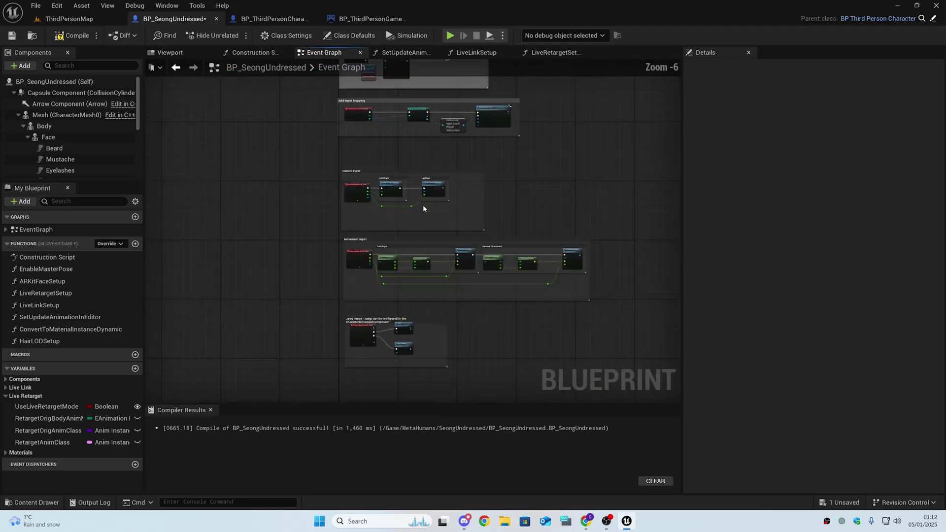
{"action": "scroll", "coordinate": [476, 315], "scroll_direction": "up", "scroll_amount": 2}
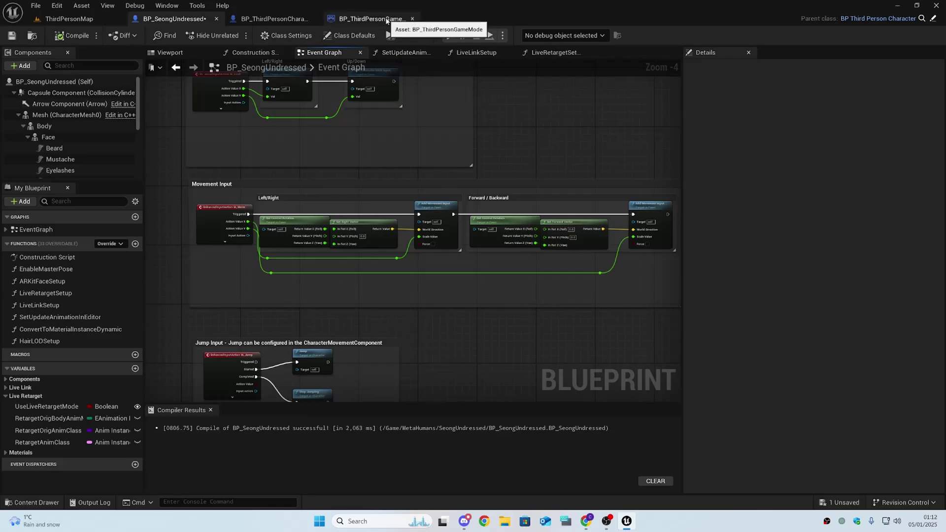
- Set the Default Pawn Class in BP_ThirdPersonGameMode to BP_SeongUndressed
{"action": "left_click", "coordinate": [386, 18]}
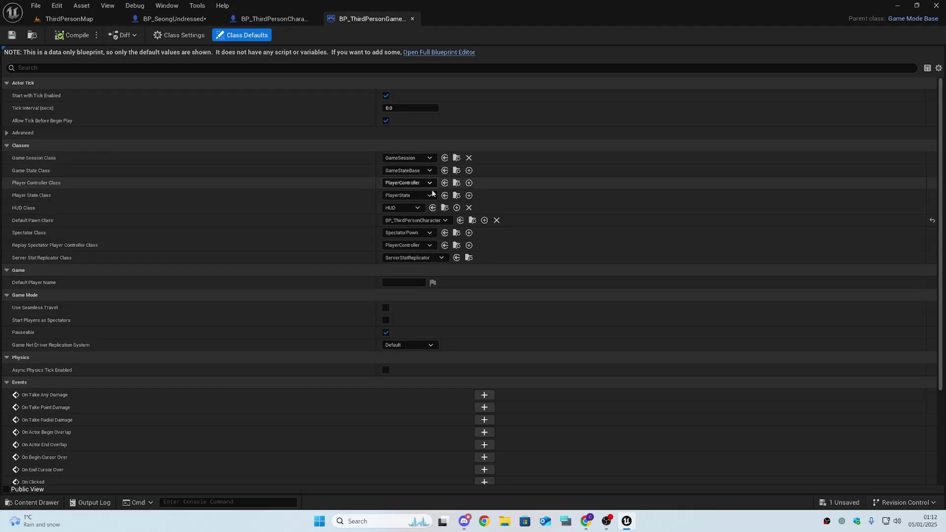
{"action": "left_click", "coordinate": [422, 221]}
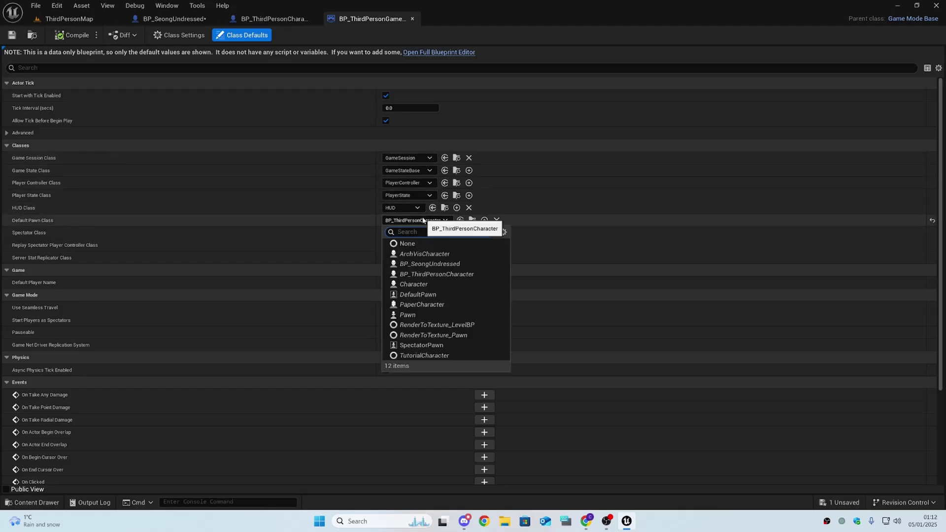
{"action": "left_click", "coordinate": [431, 264]}
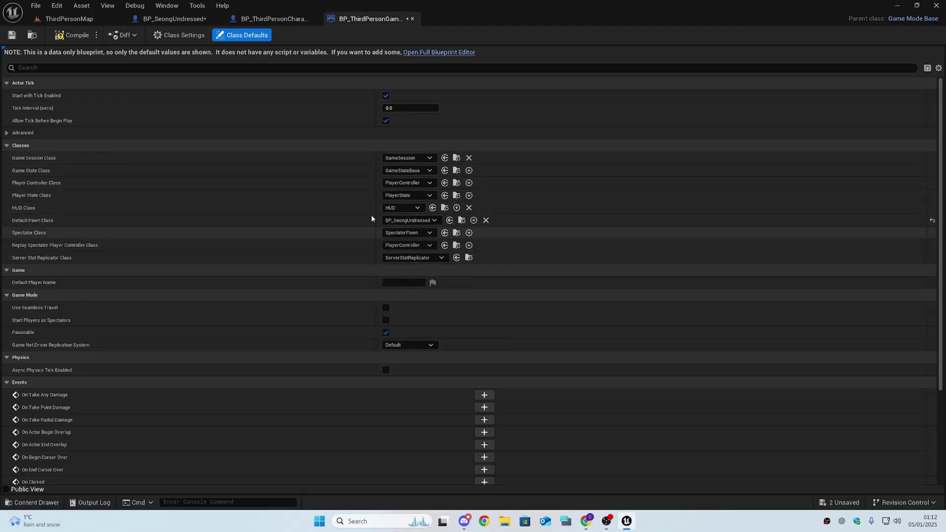
- Return to BP_SeongUndressed, compile it, and show the character in its 3D viewport
{"action": "left_click", "coordinate": [274, 19]}
{"action": "scroll", "coordinate": [291, 143], "scroll_direction": "down", "scroll_amount": 4}
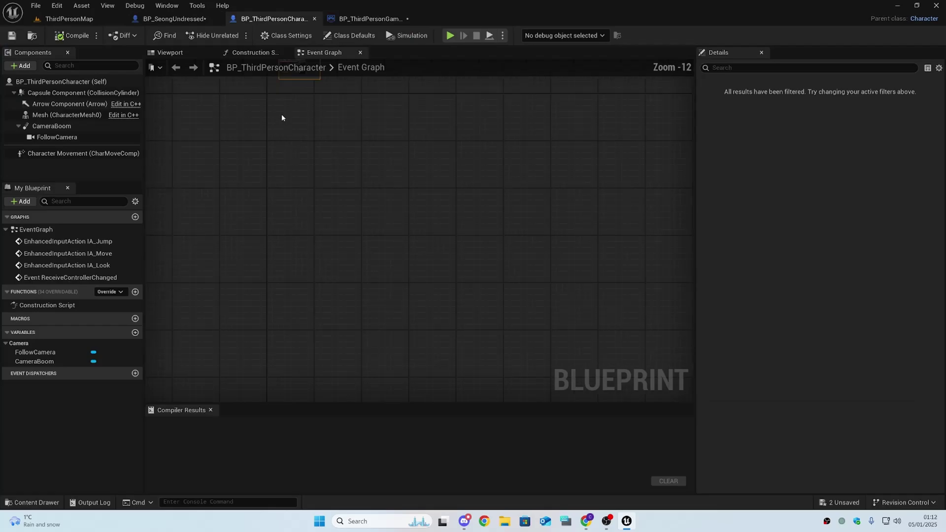
{"action": "left_click", "coordinate": [206, 21]}
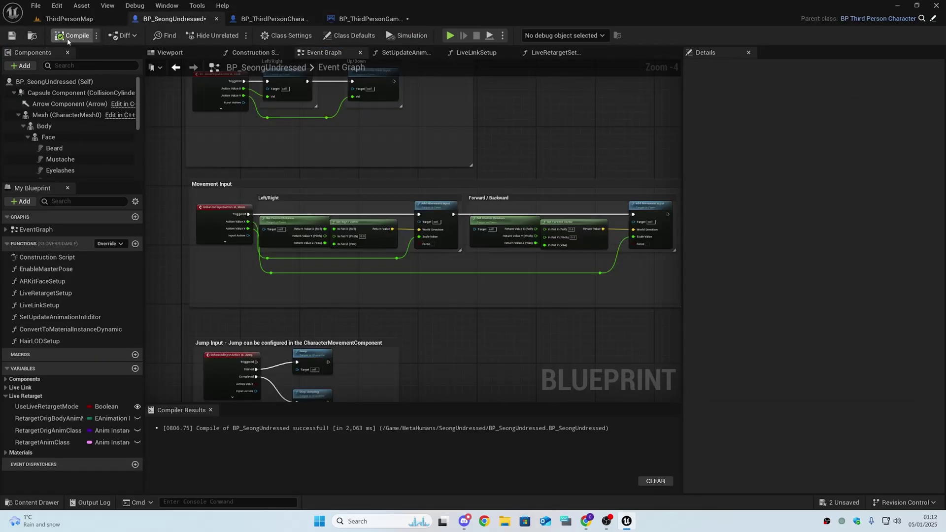
{"action": "left_click", "coordinate": [175, 53]}
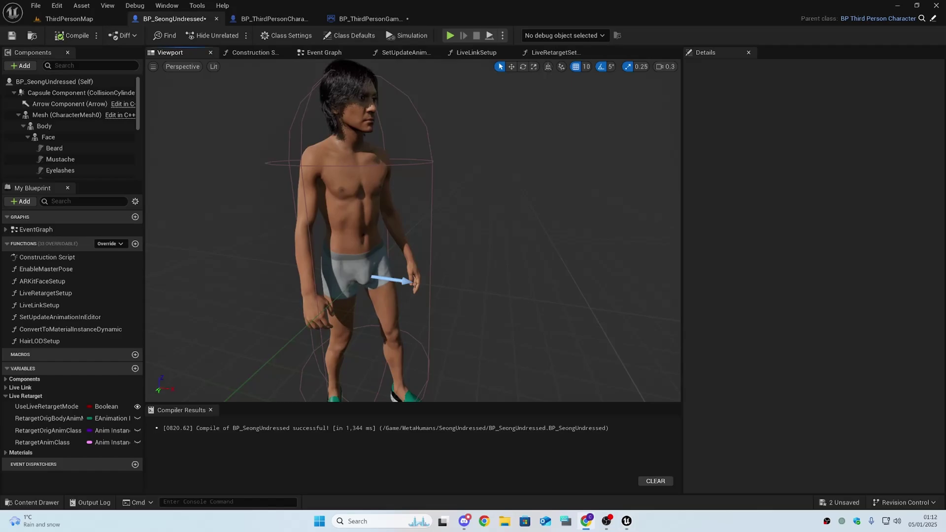
- Switch to ThirdPersonMap and raise the placed BP_SeongUndressed character until its feet are above the floor
{"action": "left_click", "coordinate": [69, 19]}
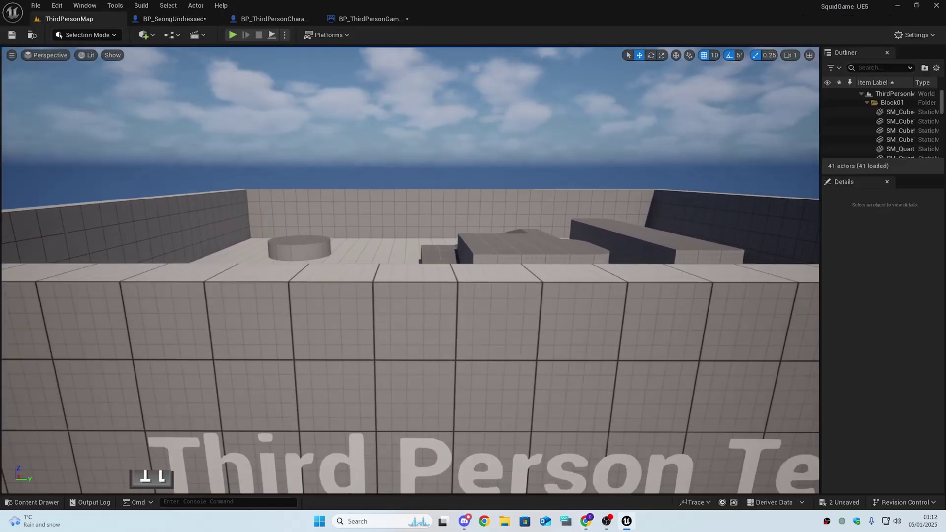
{"action": "right_click_drag", "start_coordinate": [300, 273], "coordinate": [300, 259]}
{"action": "key", "text": "w"}
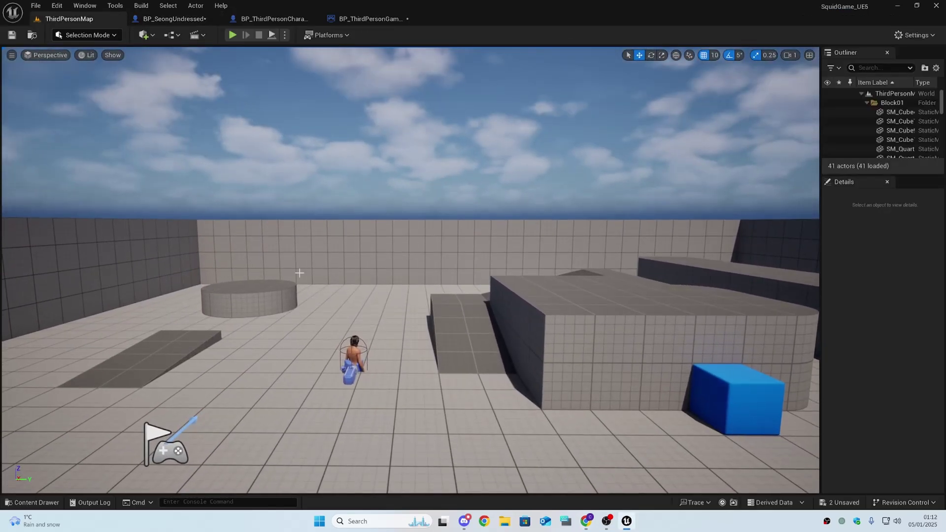
{"action": "left_click", "coordinate": [355, 355]}
{"action": "left_click_drag", "start_coordinate": [354, 348], "coordinate": [354, 286]}
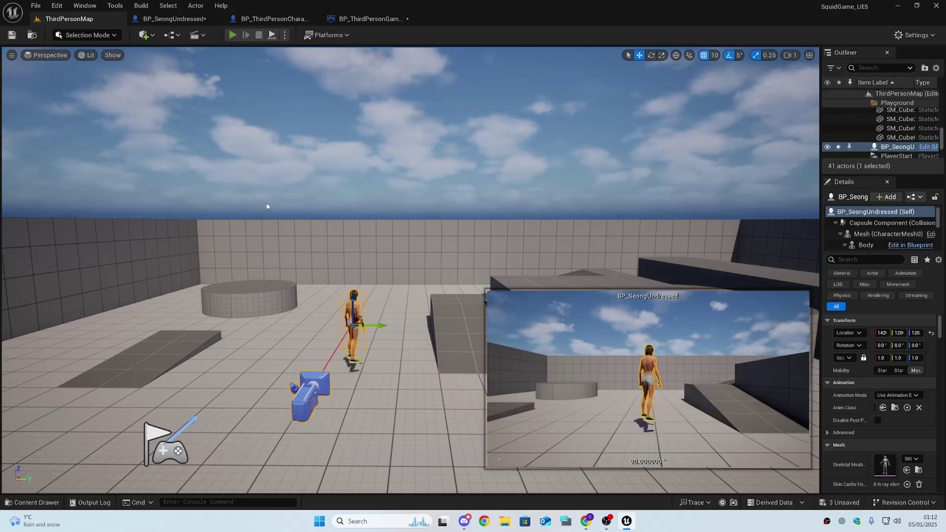
- Play the level and run the character in all directions to check its movement and retargeted animations
{"action": "key", "text": "alt+p"}
{"action": "key", "text": "w"}
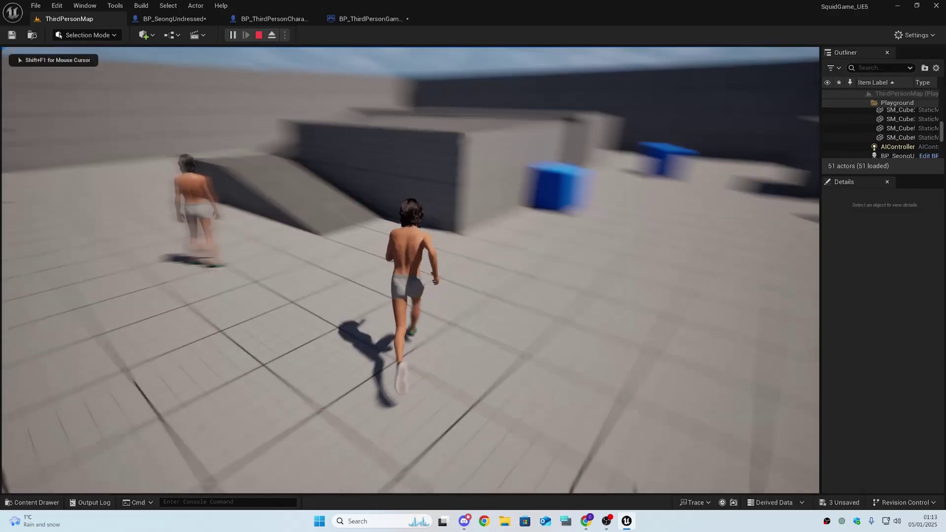
{"action": "key", "text": "d"}
{"action": "key", "text": "a"}
{"action": "key", "text": "s"}
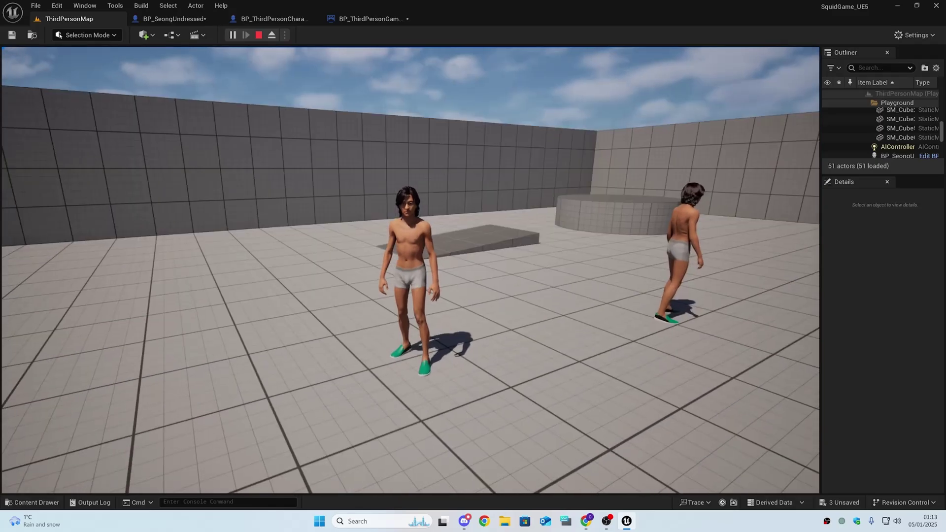
{"action": "key", "text": "w"}
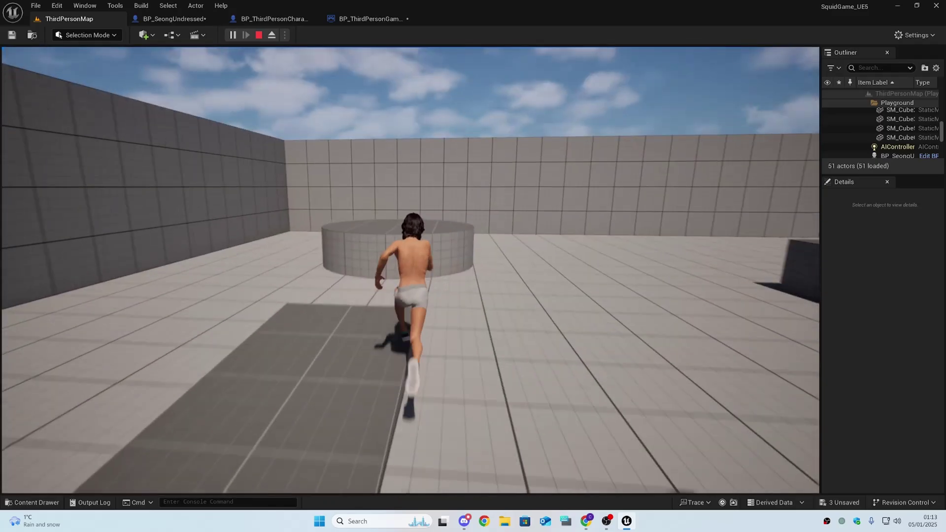
{"action": "key", "text": "w"}
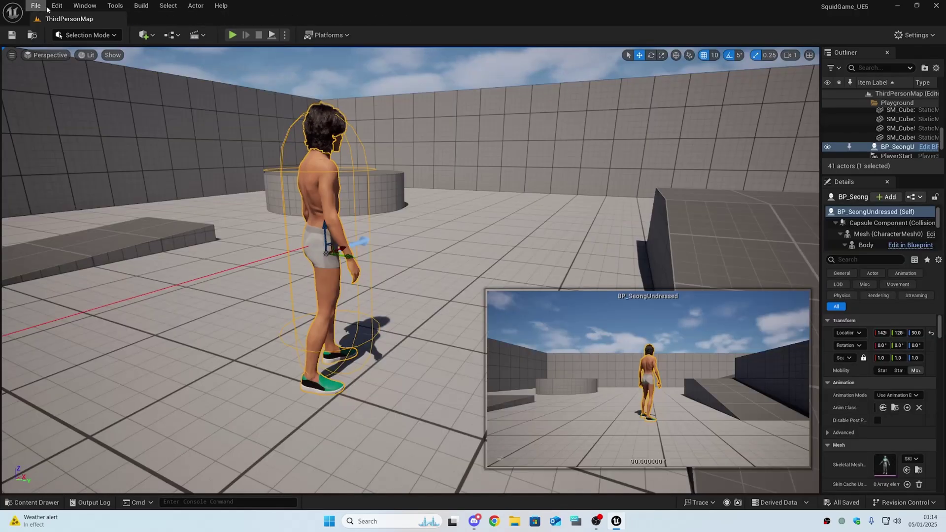
{"action": "left_click", "coordinate": [46, 7]}
{"action": "mouse_move", "coordinate": [68, 7]}
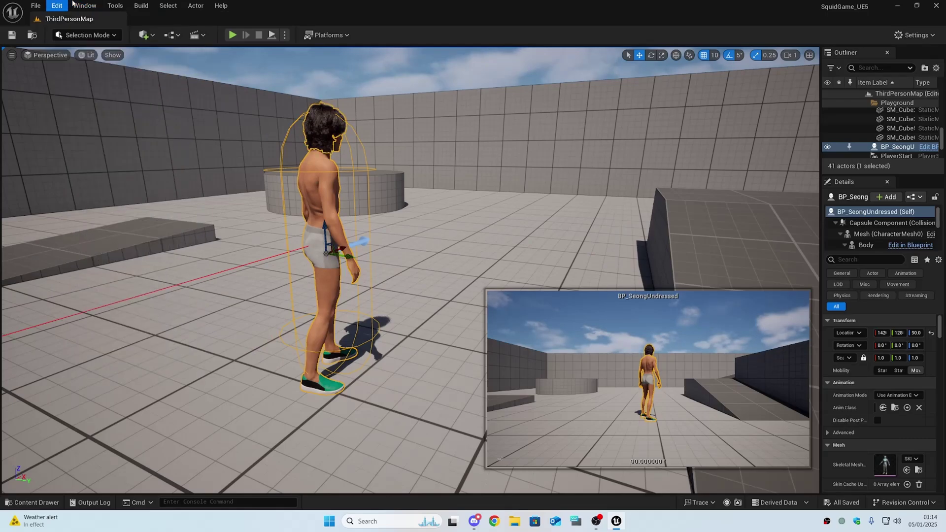
{"action": "left_click", "coordinate": [81, 5]}
{"action": "left_click", "coordinate": [108, 307]}
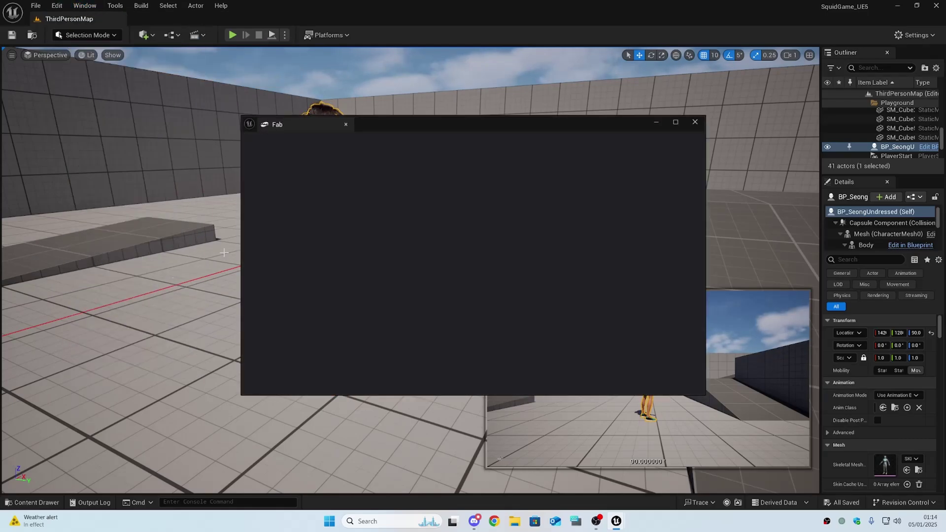
{"action": "left_click", "coordinate": [695, 122]}
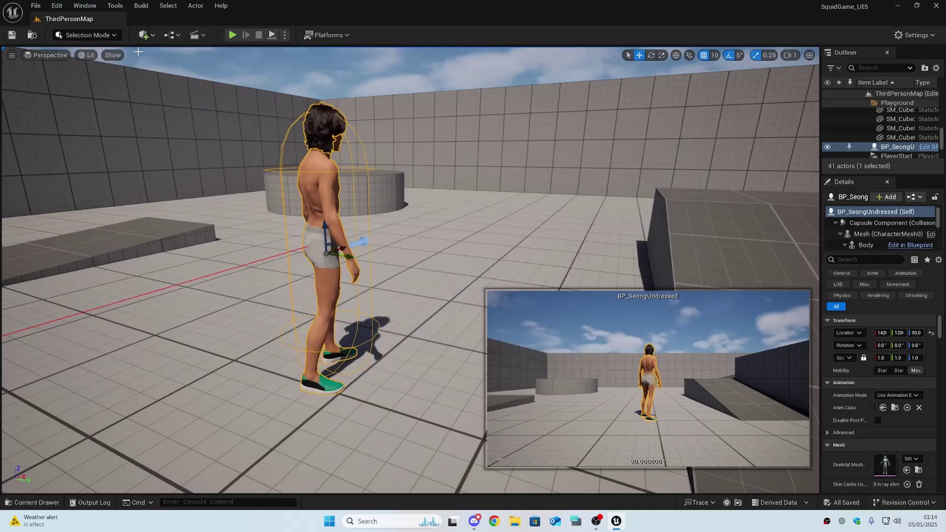
- Open Quixel Bridge, add the clothed Seong from My MetaHumans to the project, and close Bridge
{"action": "left_click", "coordinate": [87, 6]}
{"action": "left_click", "coordinate": [123, 286]}
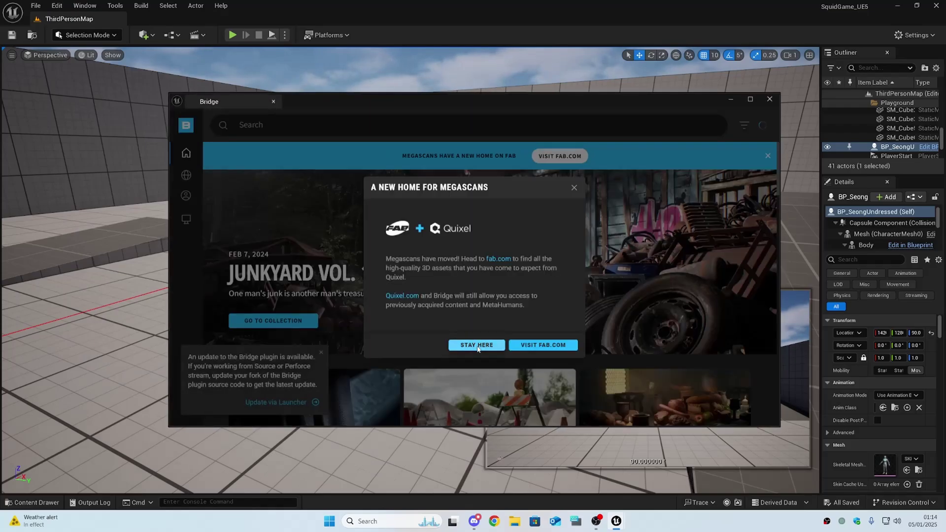
{"action": "left_click", "coordinate": [478, 345]}
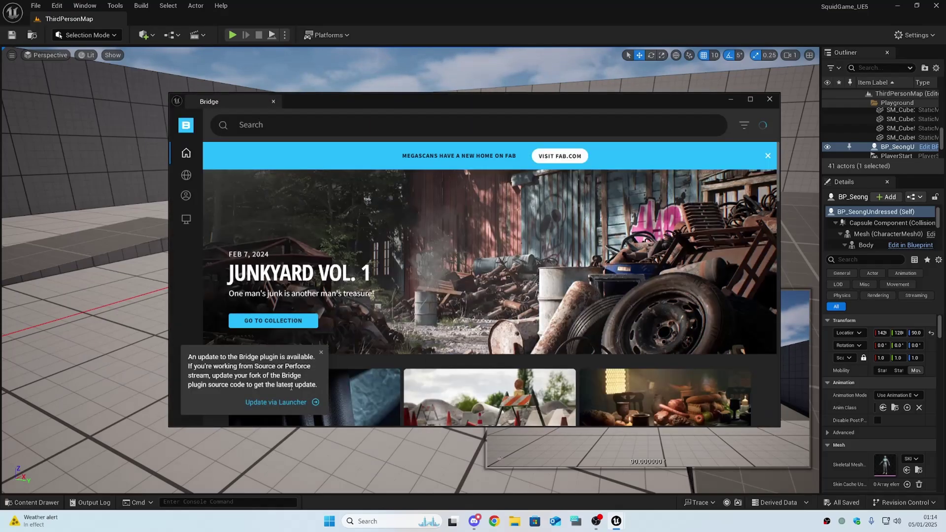
{"action": "mouse_move", "coordinate": [184, 203]}
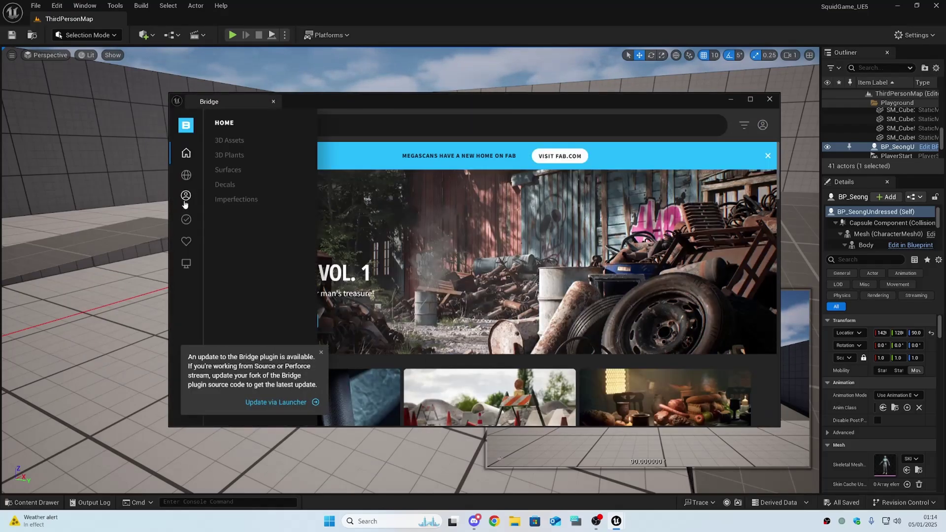
{"action": "left_click", "coordinate": [183, 196]}
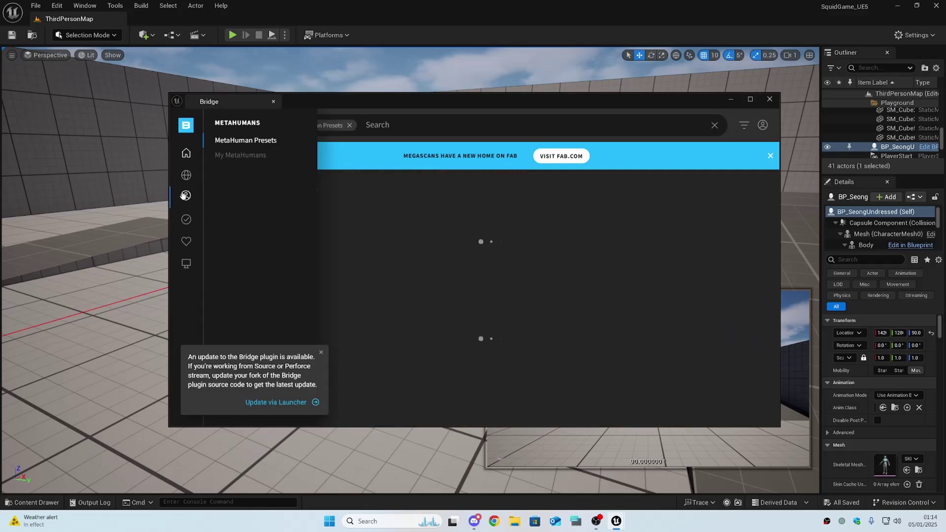
{"action": "left_click", "coordinate": [249, 158]}
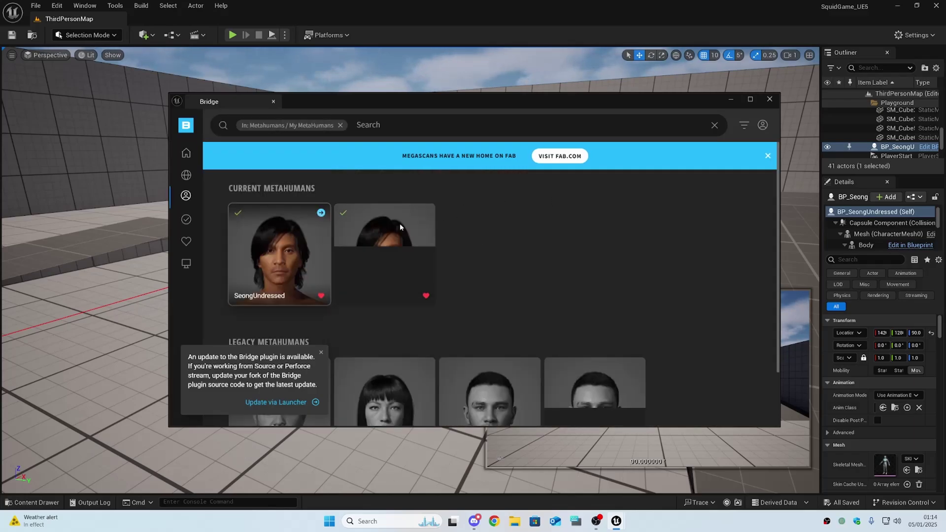
{"action": "left_click", "coordinate": [426, 213]}
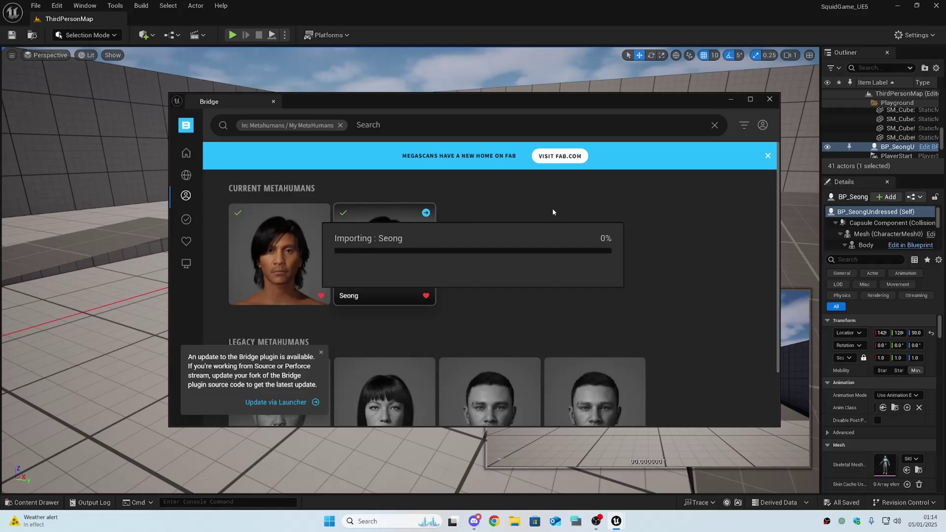
{"action": "left_click", "coordinate": [769, 100]}
- Open the BP_Seong blueprint from the MetaHumans/Seong folder and dock it beside the ThirdPersonMap editor
{"action": "key", "text": "s"}
{"action": "right_click_drag", "start_coordinate": [340, 147], "coordinate": [365, 148]}
{"action": "key", "text": "w"}
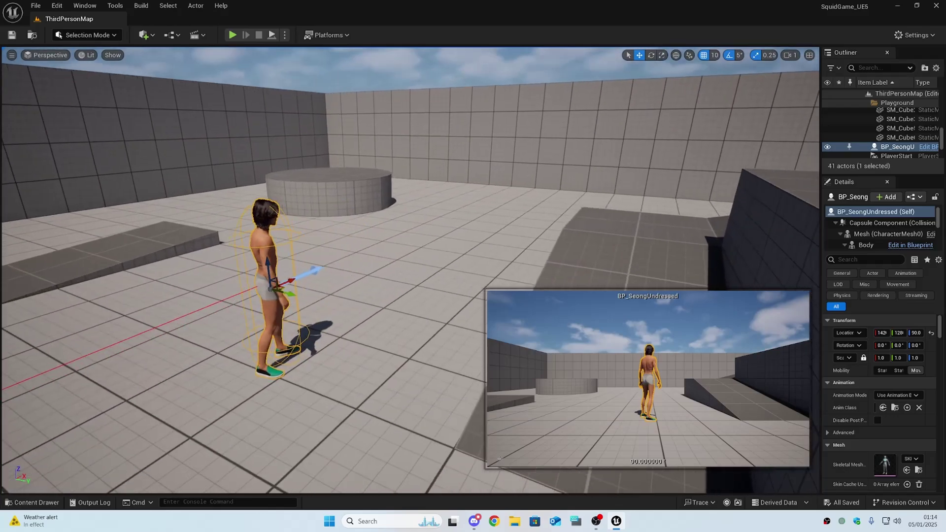
{"action": "left_click", "coordinate": [33, 503]}
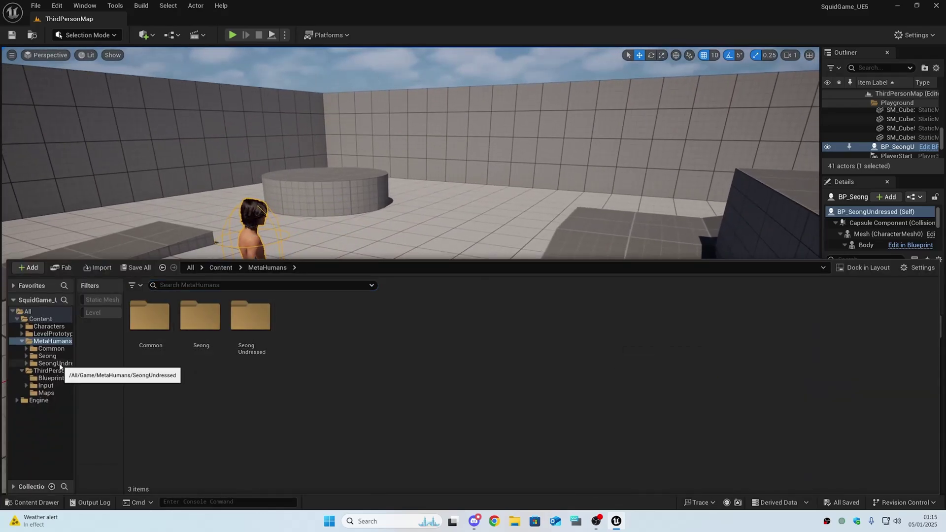
{"action": "left_click", "coordinate": [49, 356]}
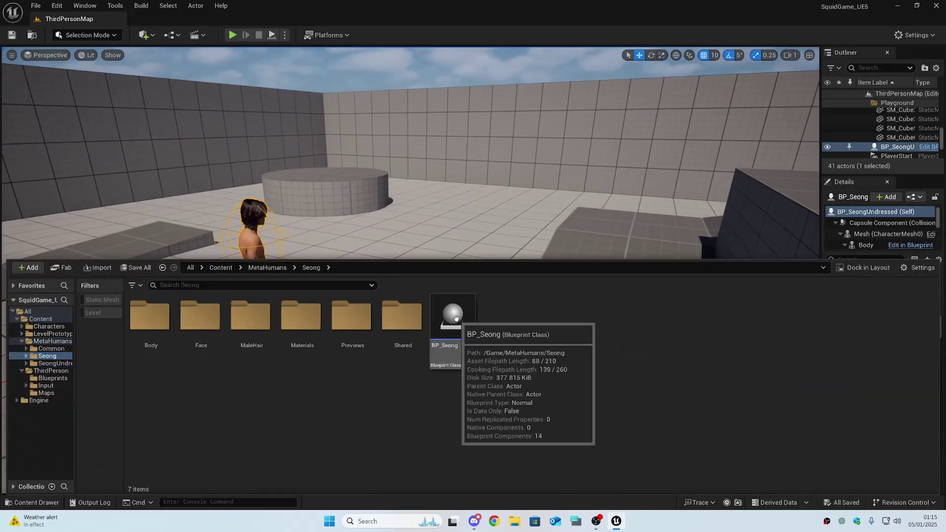
{"action": "left_click", "coordinate": [457, 319]}
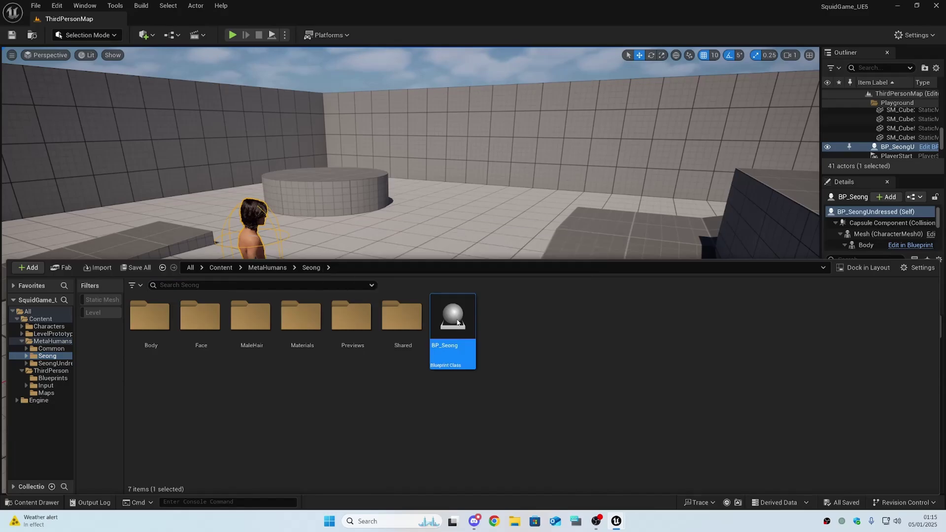
{"action": "double_click", "coordinate": [456, 308]}
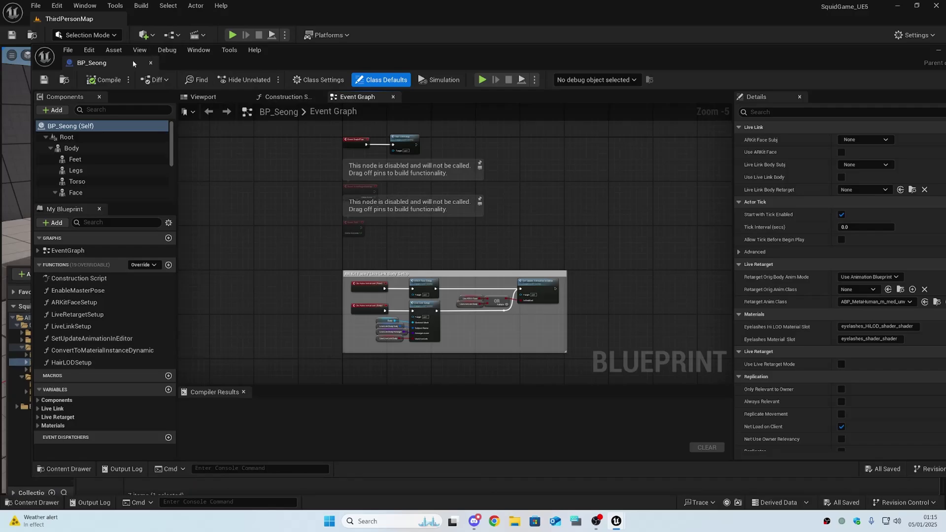
{"action": "left_click_drag", "start_coordinate": [132, 61], "coordinate": [176, 21]}
- Open BP_SeongUndressed from the SeongUndressed folder and select its Body component
{"action": "key", "text": "ctrl+space"}
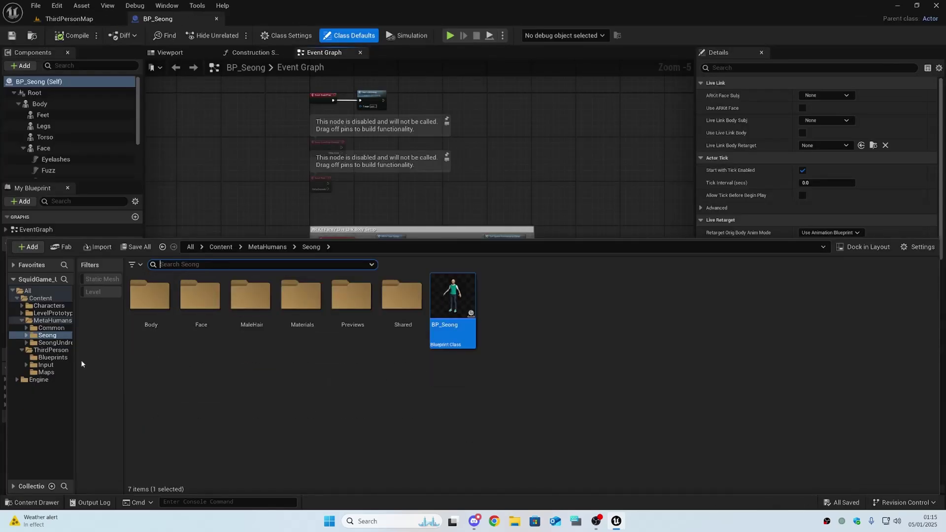
{"action": "left_click", "coordinate": [50, 342]}
{"action": "double_click", "coordinate": [467, 312]}
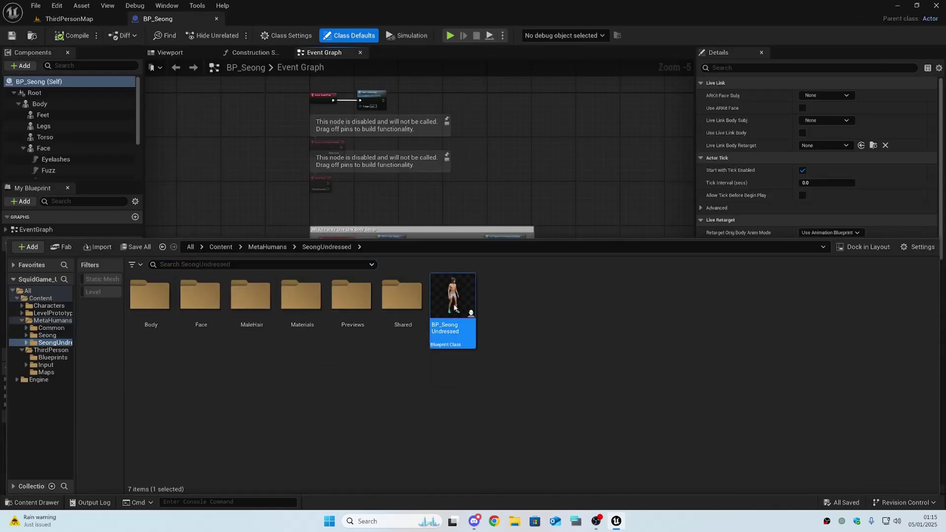
{"action": "scroll", "coordinate": [416, 276], "scroll_direction": "down", "scroll_amount": 6}
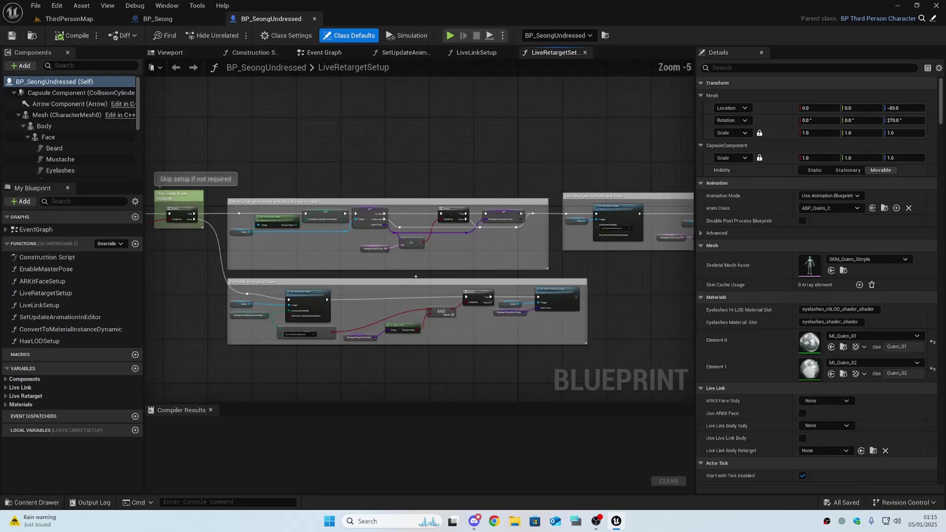
{"action": "scroll", "coordinate": [429, 281], "scroll_direction": "up", "scroll_amount": 1}
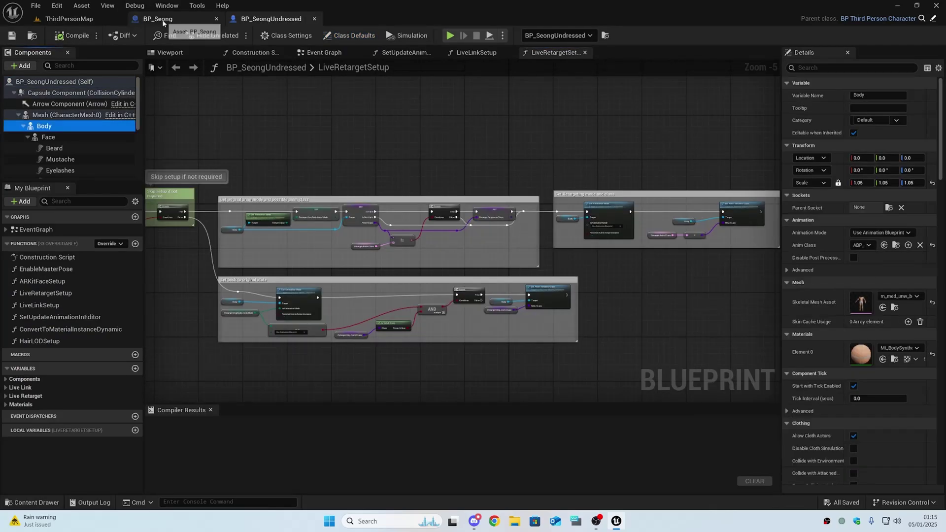
- In BP_Seong, locate the Legs component's jeans skeletal mesh, m_med_unw_btm_jeans_nrm_High, in the project content
{"action": "left_click", "coordinate": [163, 21]}
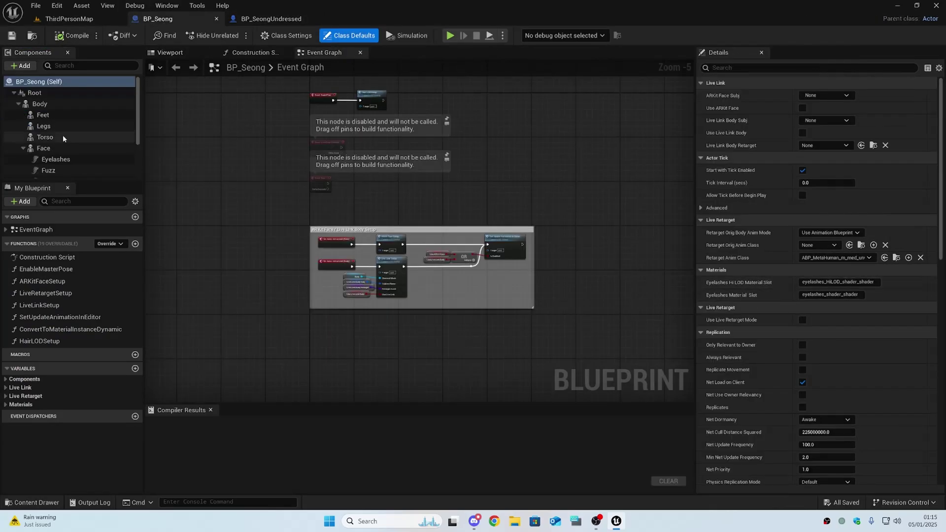
{"action": "left_click", "coordinate": [62, 104]}
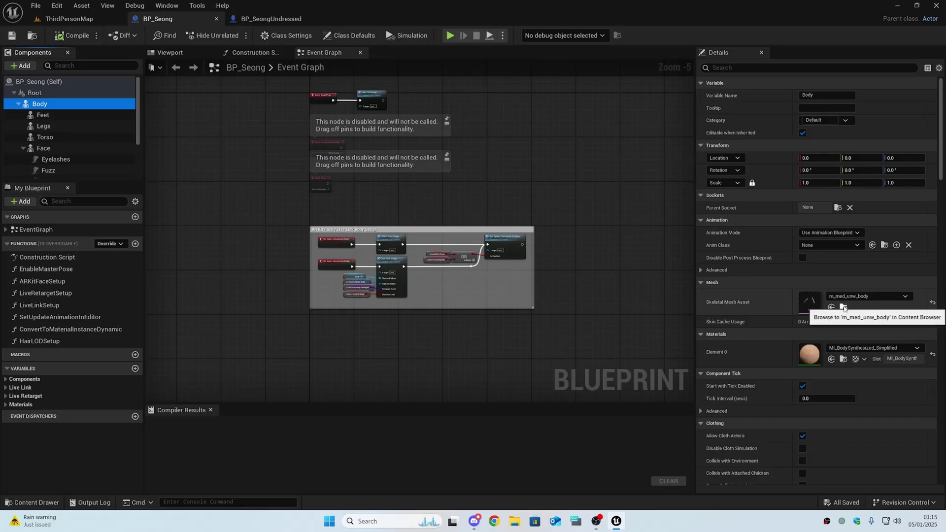
{"action": "left_click", "coordinate": [78, 115]}
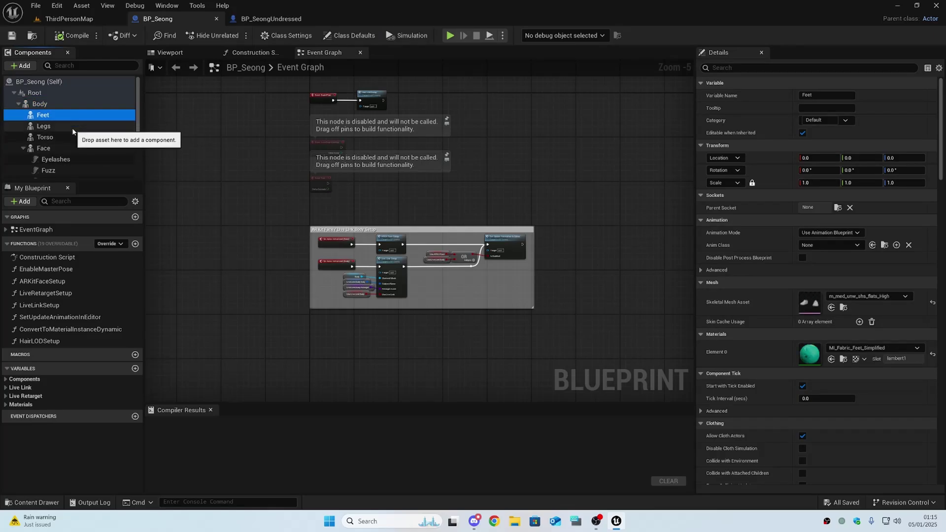
{"action": "left_click", "coordinate": [72, 127]}
{"action": "left_click", "coordinate": [76, 116]}
{"action": "left_click", "coordinate": [74, 125]}
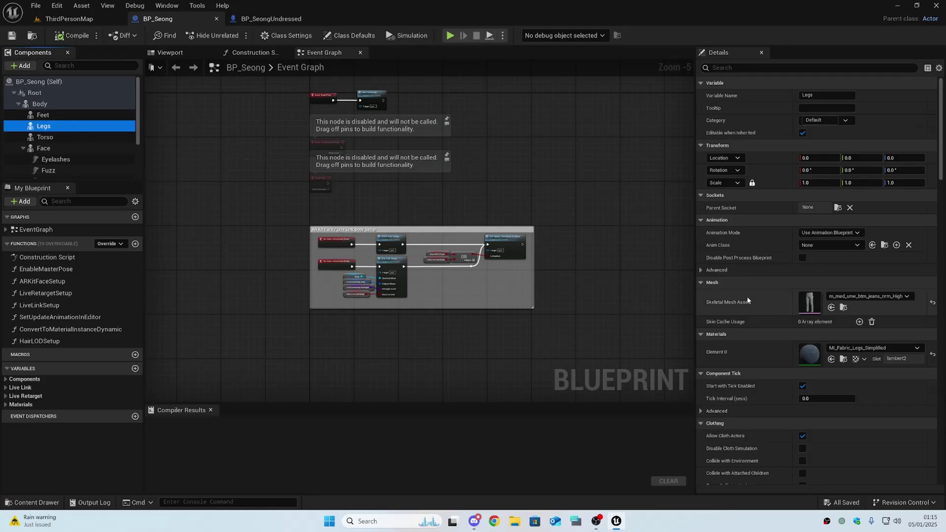
{"action": "left_click", "coordinate": [844, 309]}
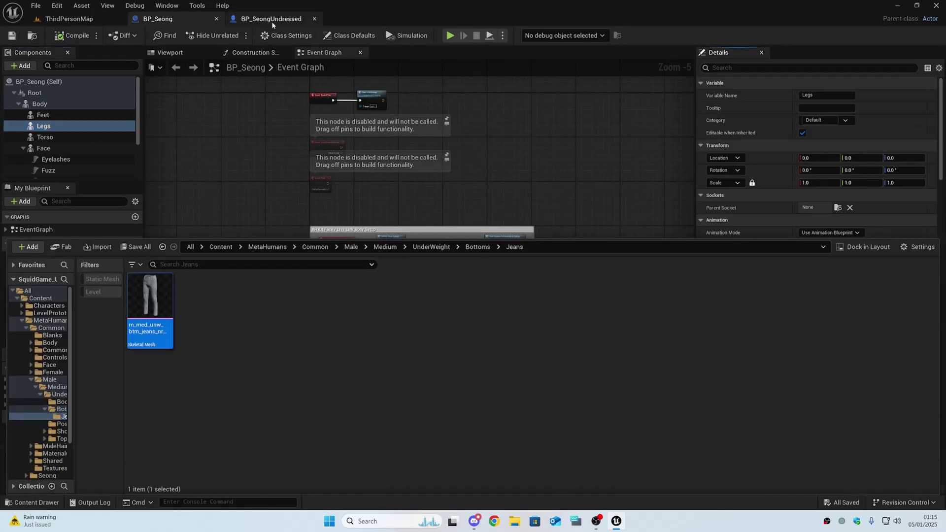
- In BP_SeongUndressed, assign the selected jeans mesh to the Legs component and frame the character in the 3D viewport
{"action": "left_click", "coordinate": [271, 19]}
{"action": "left_click", "coordinate": [186, 53]}
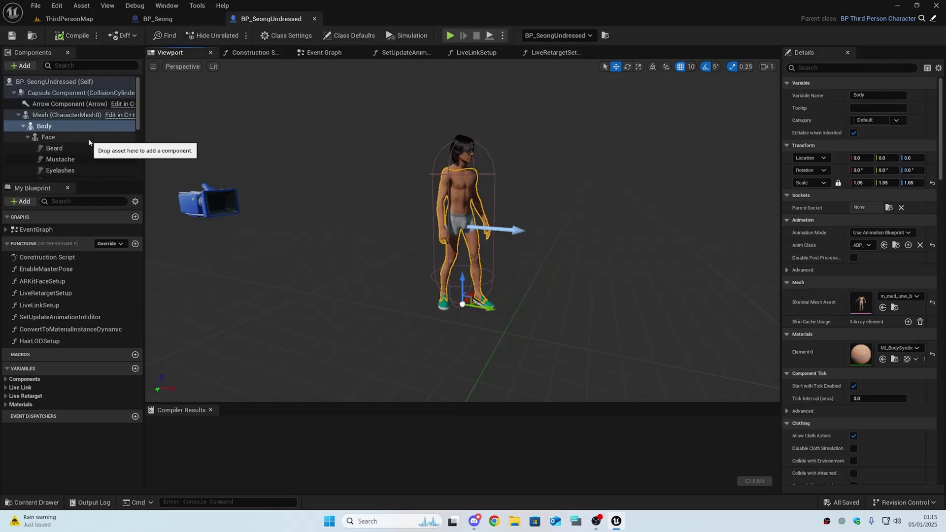
{"action": "scroll", "coordinate": [89, 141], "scroll_direction": "down", "scroll_amount": 1}
{"action": "scroll", "coordinate": [89, 142], "scroll_direction": "down", "scroll_amount": 3}
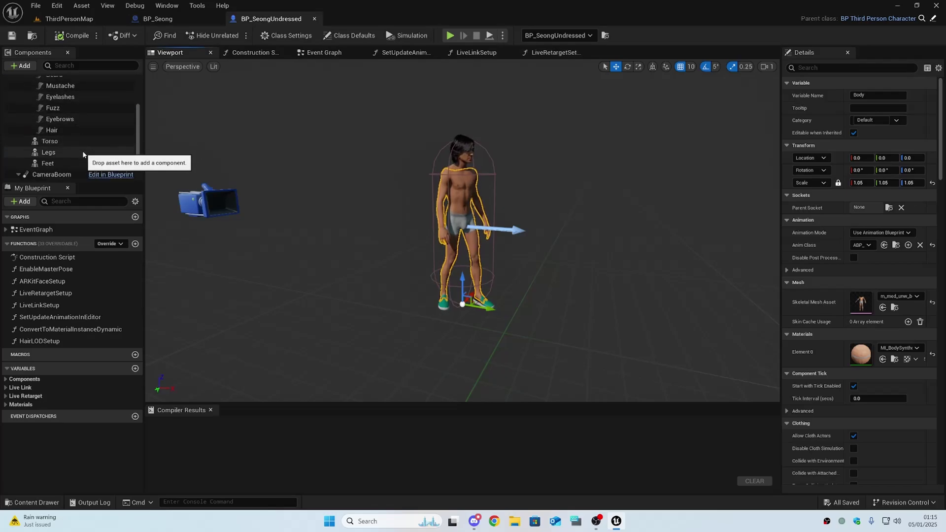
{"action": "left_click", "coordinate": [60, 152]}
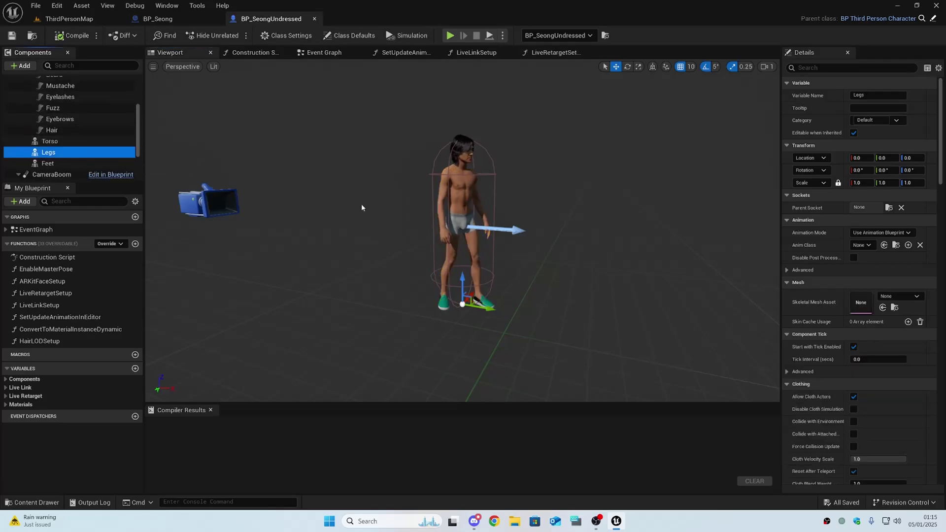
{"action": "left_click", "coordinate": [883, 308]}
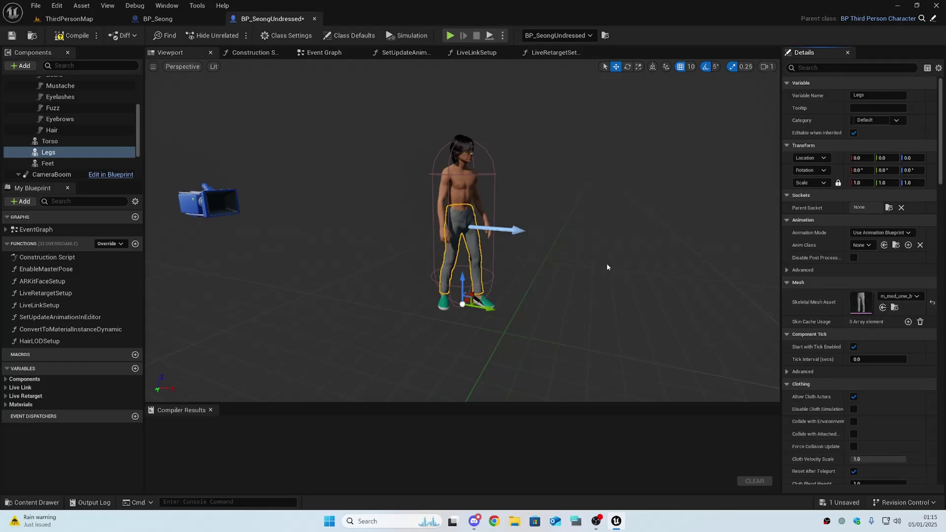
{"action": "key", "text": "f"}
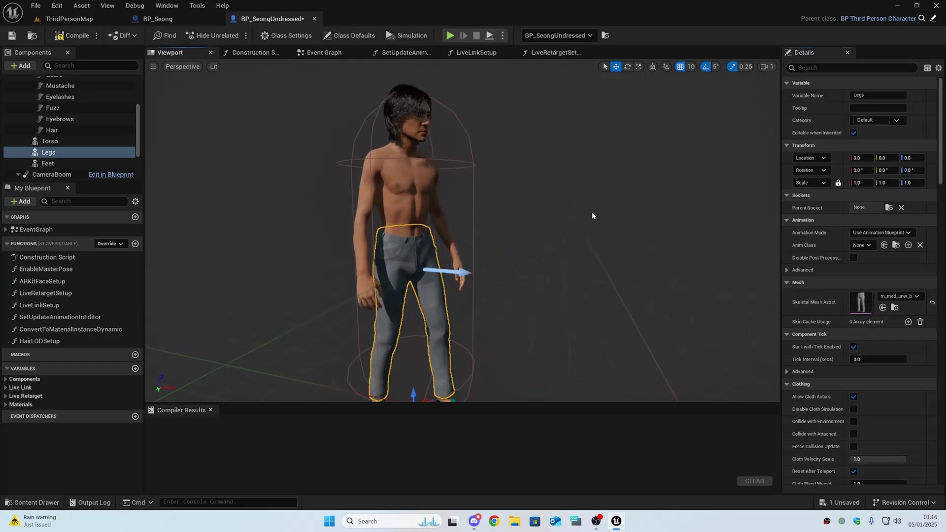
- Compile BP_SeongUndressed and assign the legs fabric material used in BP_Seong to material Element 0 of the Legs component
{"action": "right_click_drag", "start_coordinate": [583, 218], "coordinate": [557, 236]}
{"action": "scroll", "coordinate": [584, 218], "scroll_direction": "down", "scroll_amount": 3}
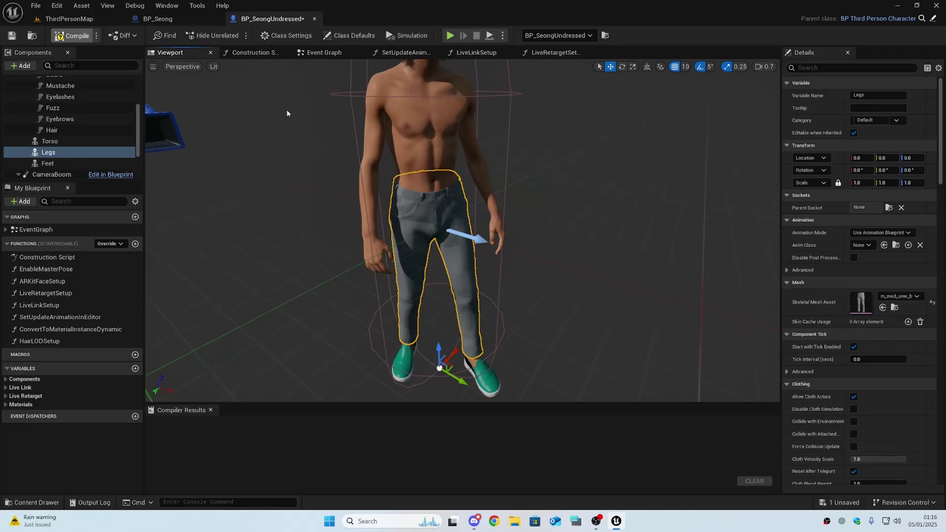
{"action": "left_click", "coordinate": [184, 18]}
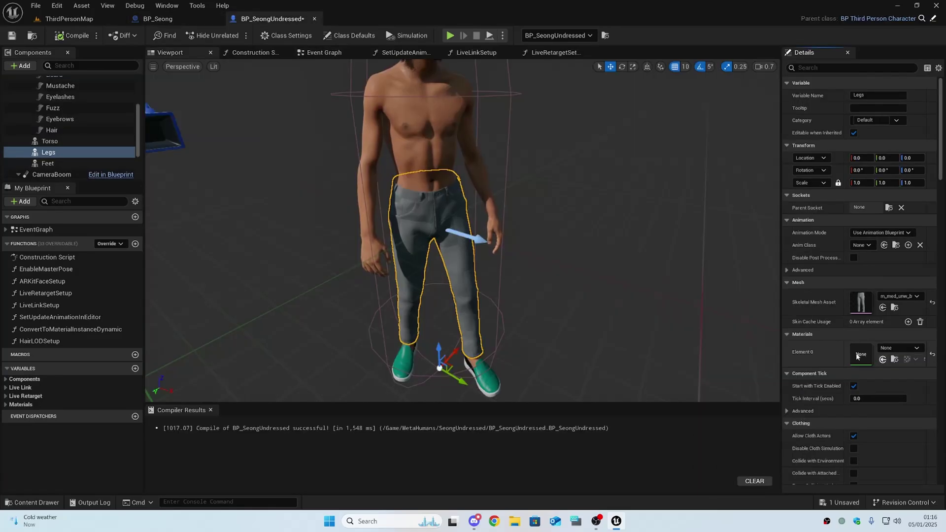
{"action": "left_click", "coordinate": [882, 359]}
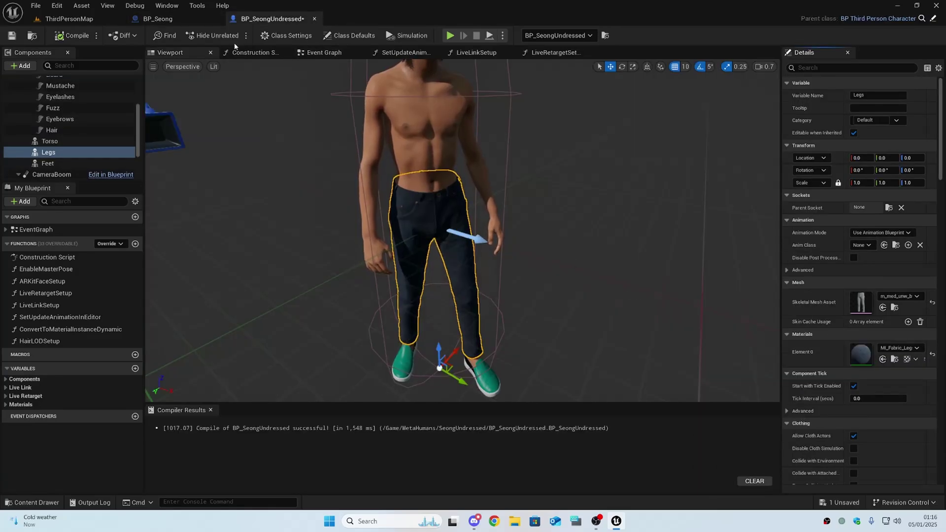
- Assign BP_Seong's torso mesh, m_med_unw_top_crewneckt_nrm_High, to the Torso component of BP_SeongUndressed
{"action": "left_click", "coordinate": [139, 19]}
{"action": "left_click", "coordinate": [253, 20]}
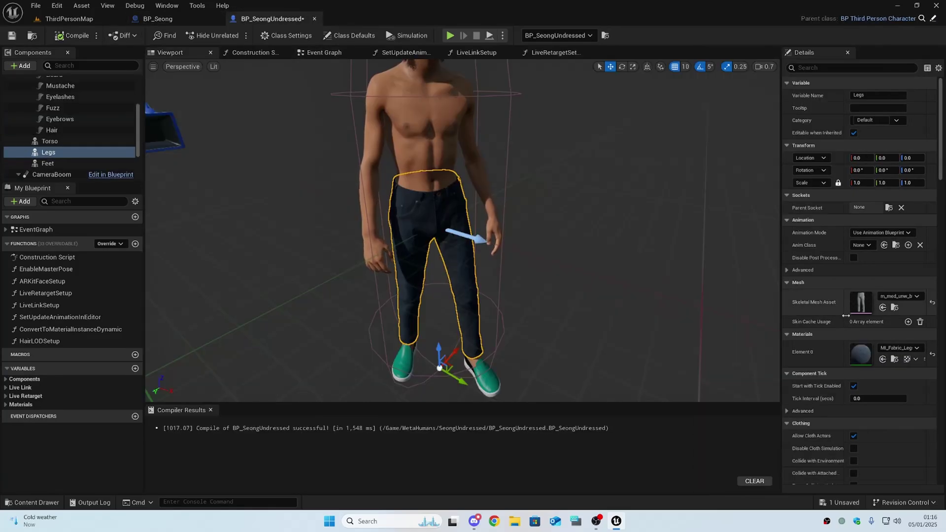
{"action": "left_click", "coordinate": [49, 141]}
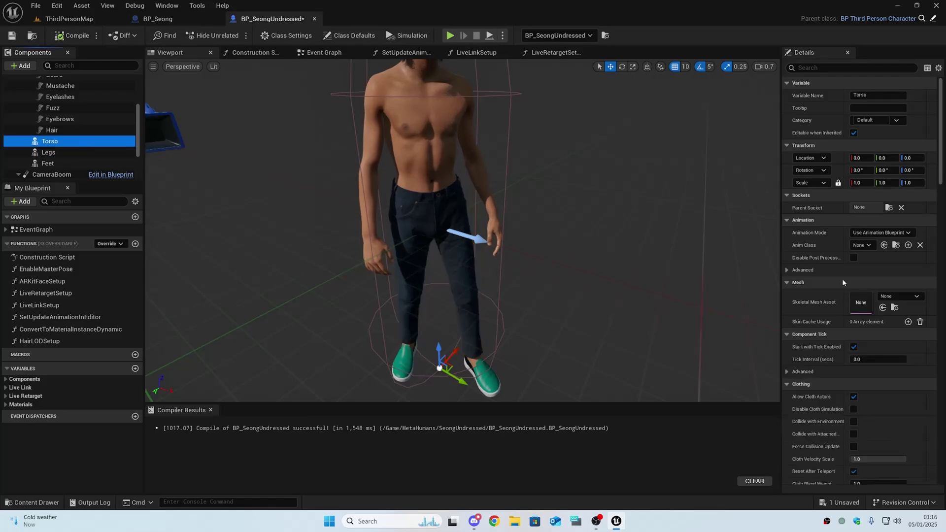
{"action": "left_click", "coordinate": [882, 308]}
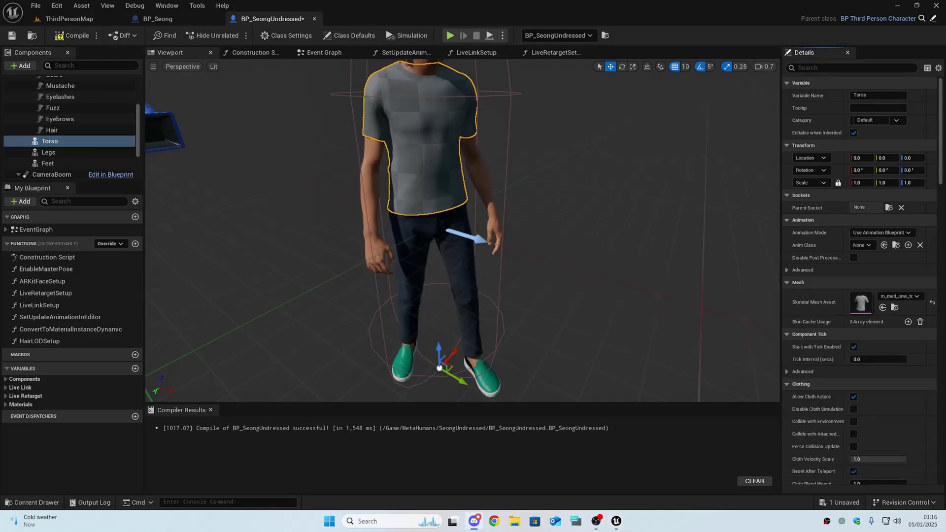
- Locate BP_Seong's MI_Fabric_Torso_Simplified material and assign it to material Element 0 of the Torso component in BP_SeongUndressed
{"action": "left_click", "coordinate": [157, 19]}
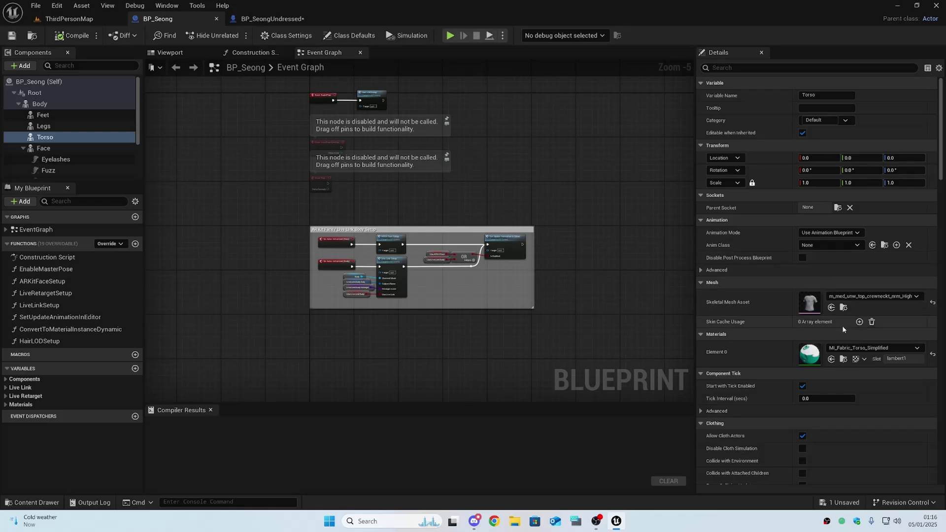
{"action": "left_click", "coordinate": [843, 359]}
{"action": "left_click", "coordinate": [312, 17]}
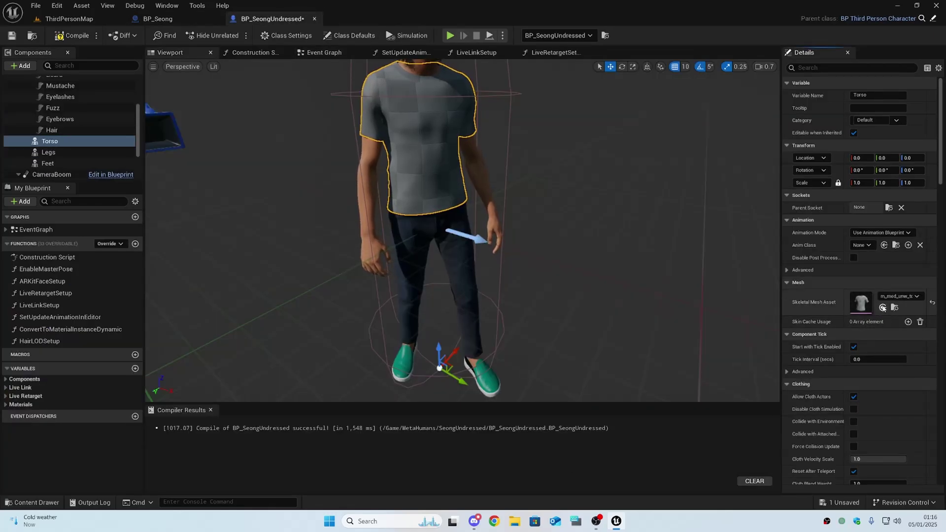
{"action": "right_click_drag", "start_coordinate": [658, 231], "coordinate": [658, 225]}
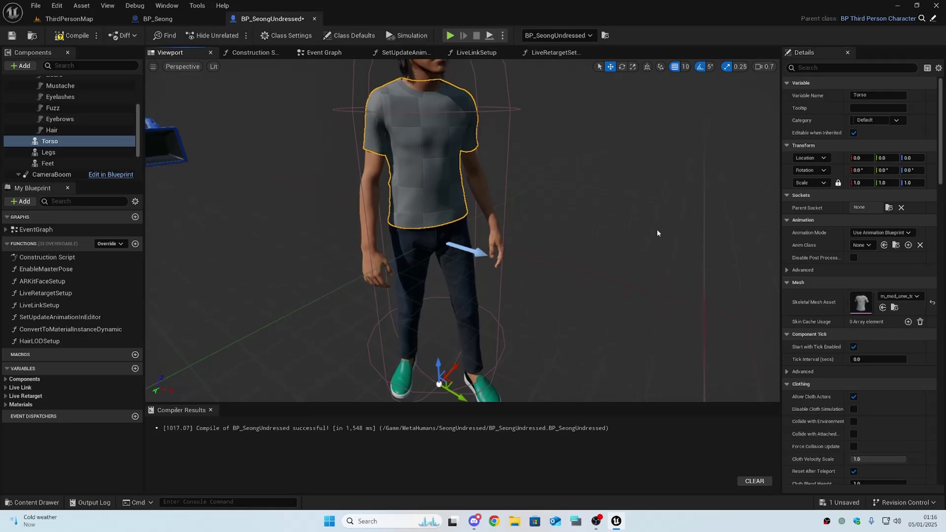
{"action": "scroll", "coordinate": [832, 293], "scroll_direction": "down", "scroll_amount": 2}
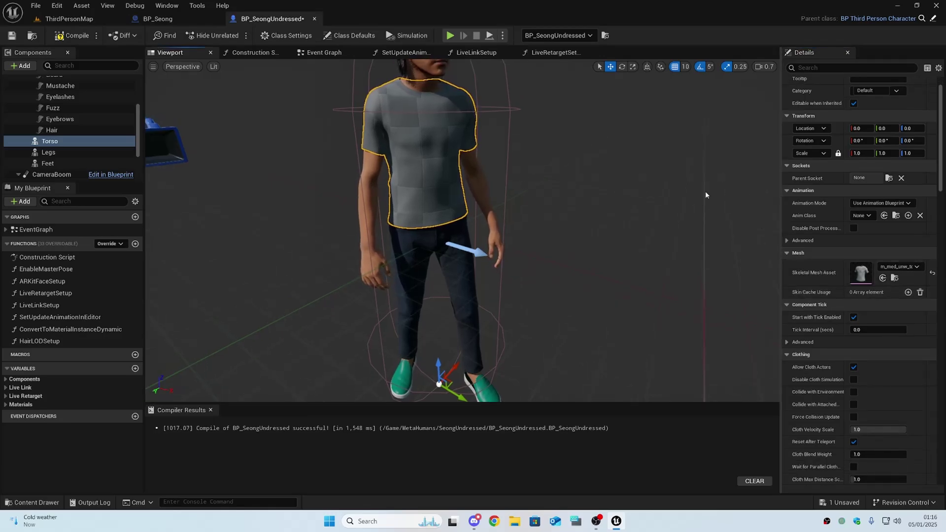
{"action": "left_click", "coordinate": [88, 138]}
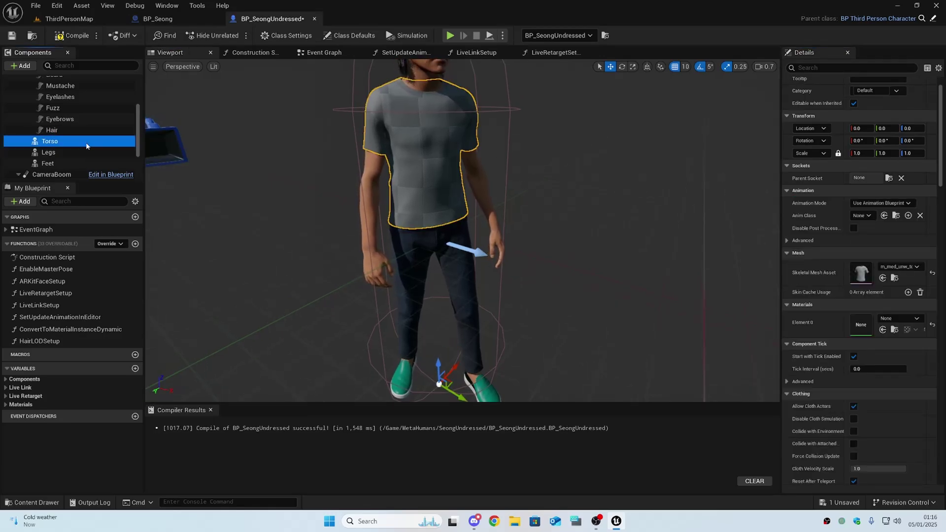
{"action": "left_click", "coordinate": [882, 330]}
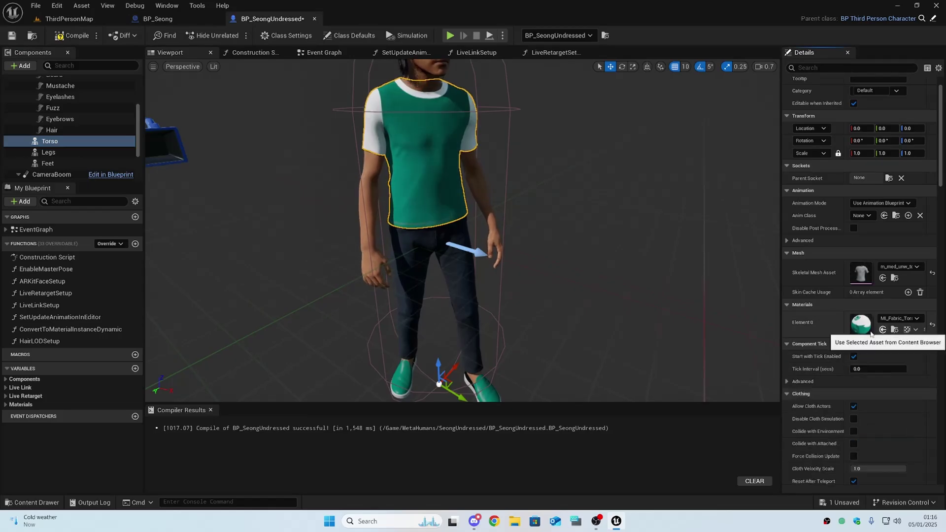
{"action": "scroll", "coordinate": [602, 186], "scroll_direction": "down", "scroll_amount": 2}
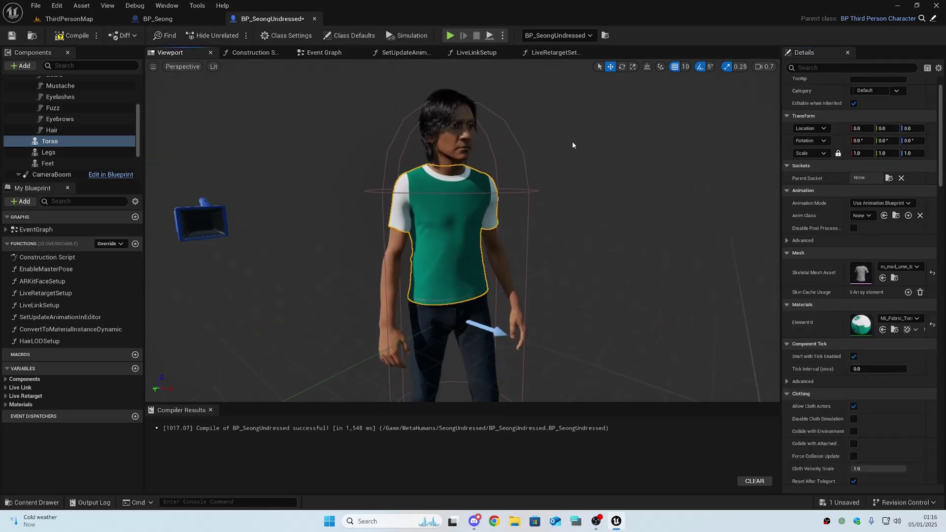
- Compile BP_SeongUndressed with its new clothing and check back against the BP_Seong blueprint
{"action": "left_click", "coordinate": [96, 36]}
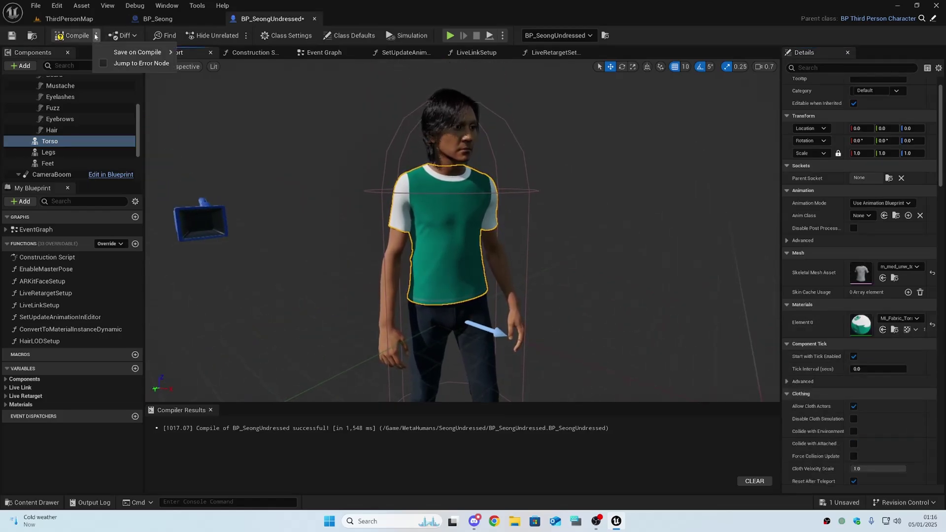
{"action": "left_click", "coordinate": [89, 37]}
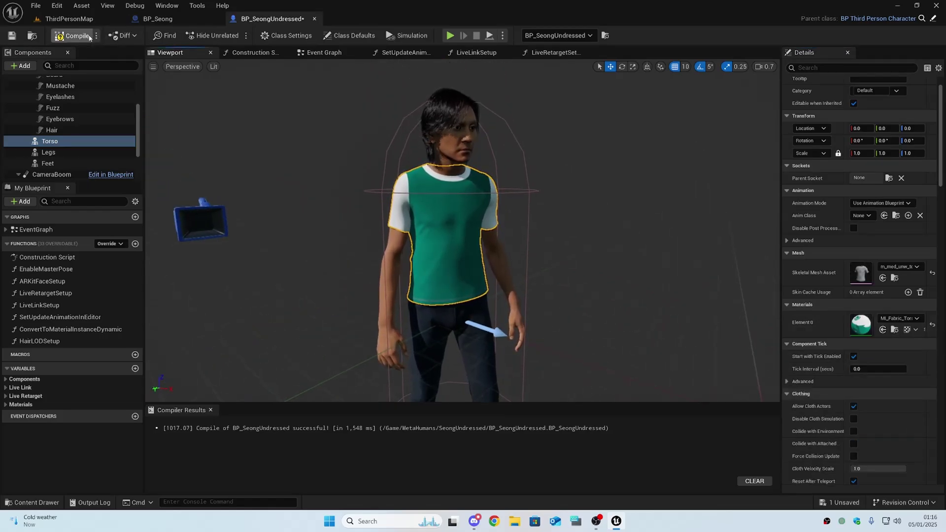
{"action": "left_click", "coordinate": [157, 19]}
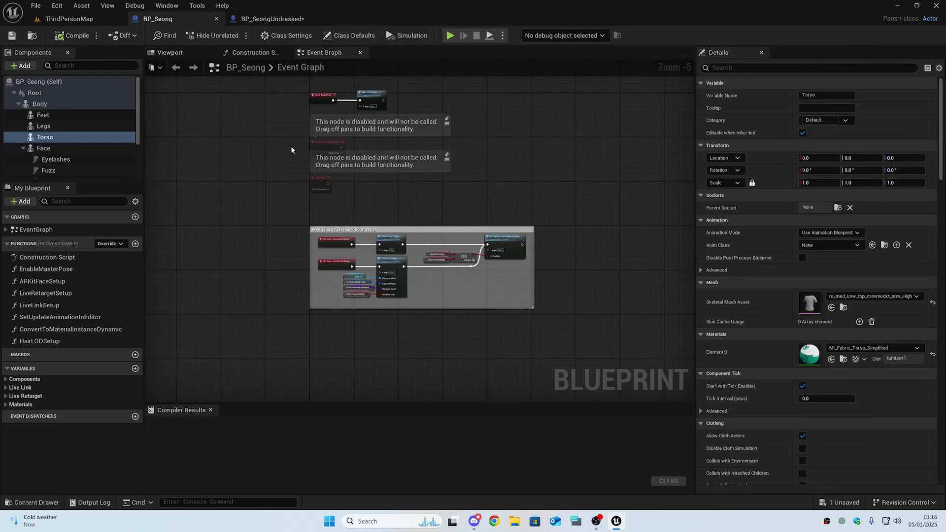
{"action": "left_click", "coordinate": [294, 14]}
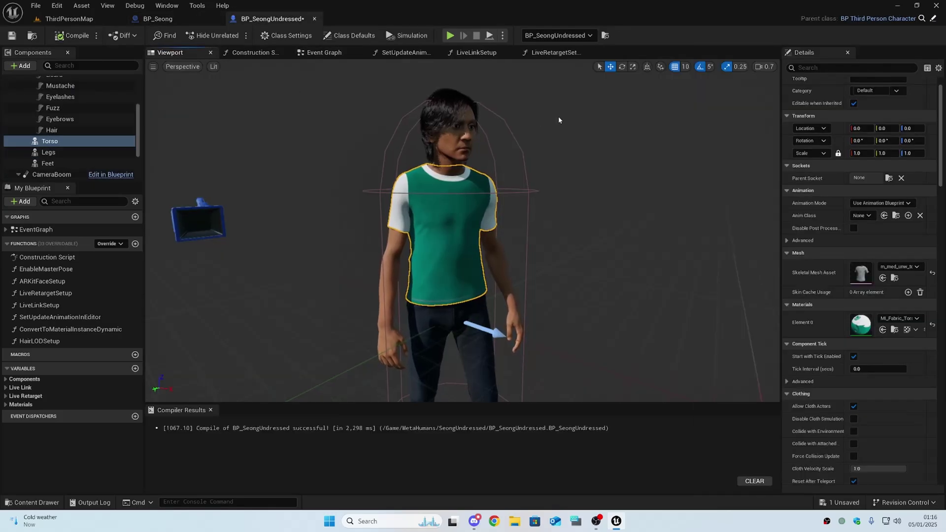
- Play-test ThirdPersonMap by running and jumping the dressed Seong around the ramps and blue cubes, and end the session
{"action": "left_click", "coordinate": [96, 110]}
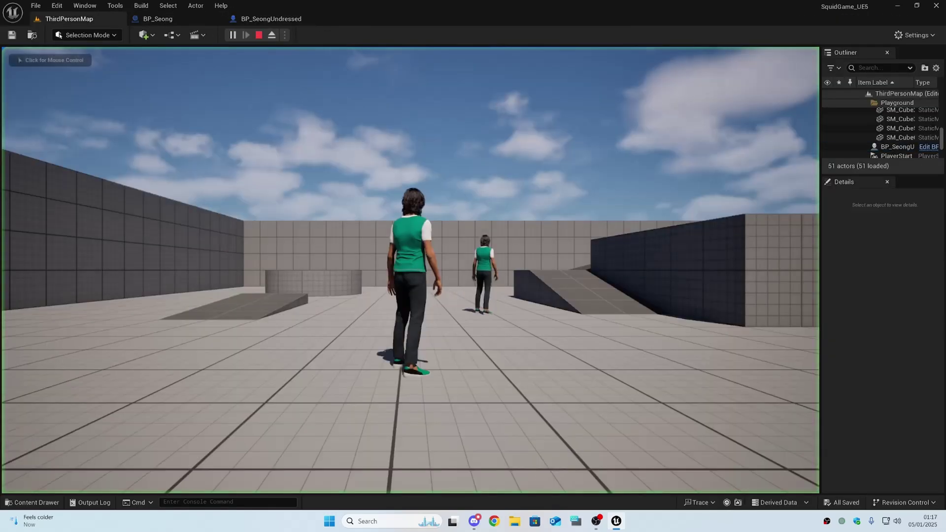
{"action": "key", "text": "w"}
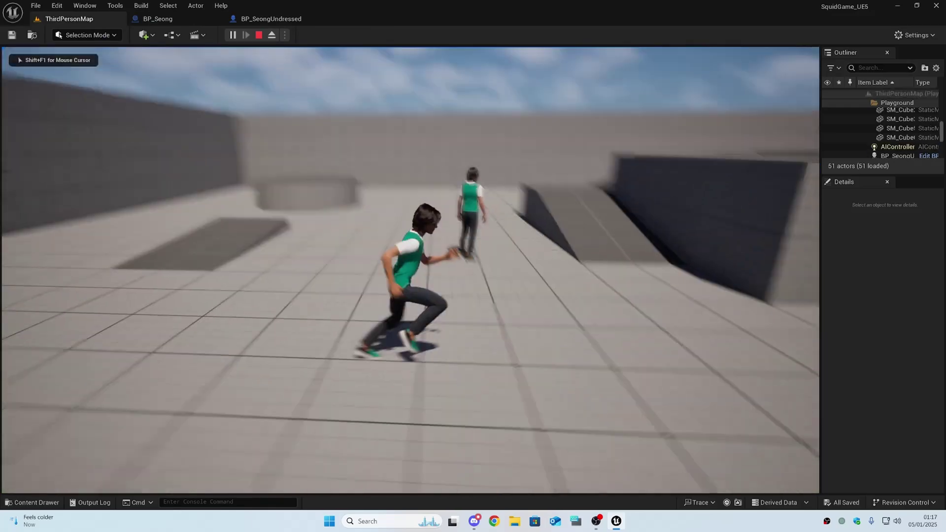
{"action": "key", "text": "w"}
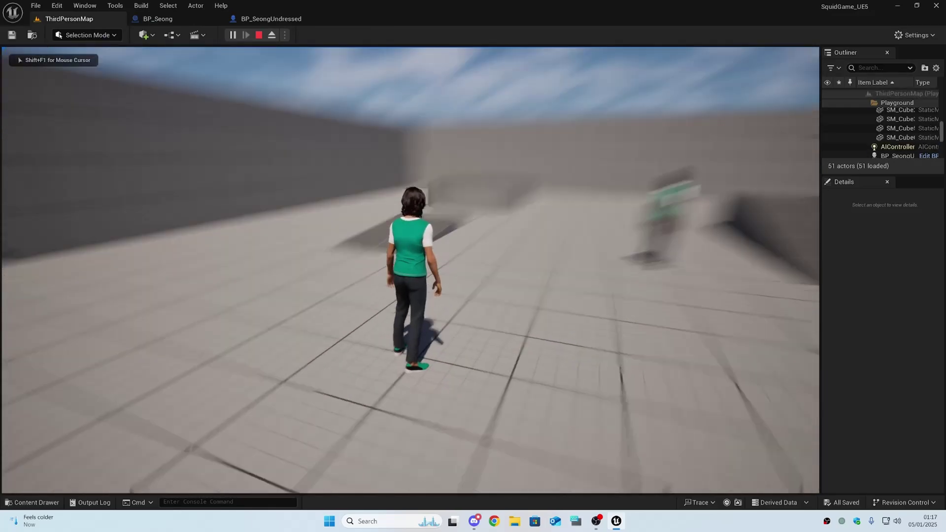
{"action": "key", "text": "w"}
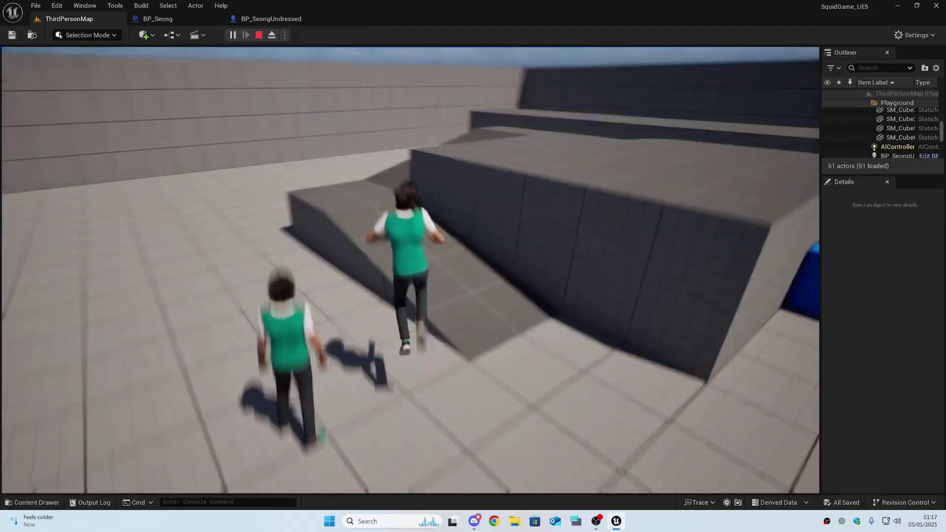
{"action": "key", "text": "space"}
{"action": "key", "text": "w"}
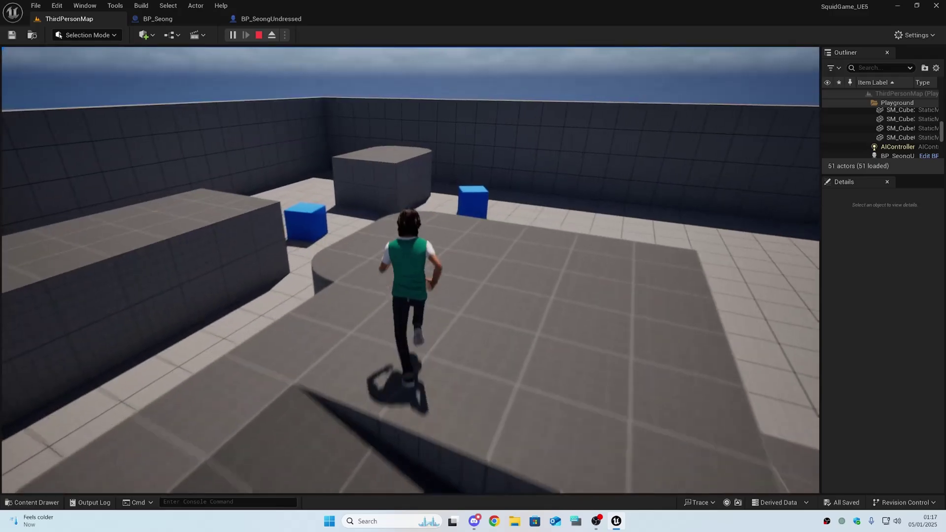
{"action": "key", "text": "w"}
{"action": "key", "text": "space"}
{"action": "key", "text": "space"}
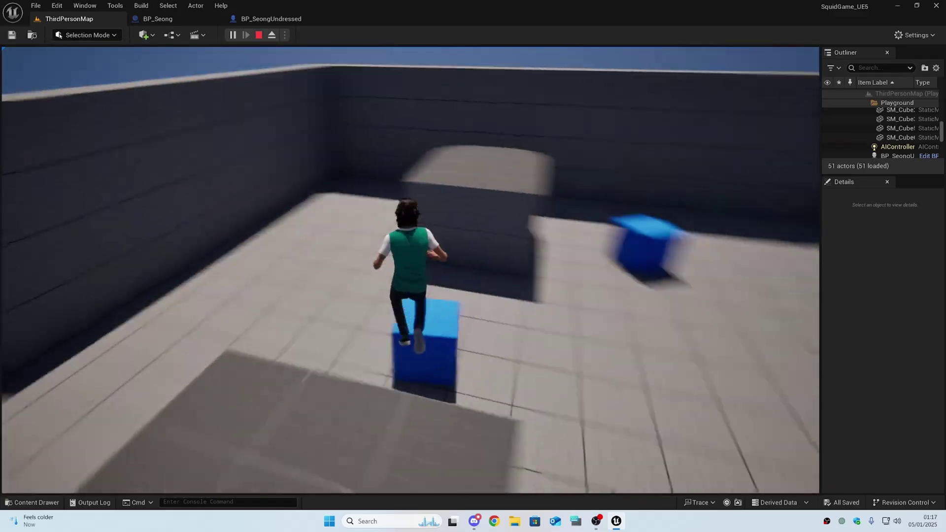
{"action": "key", "text": "w"}
{"action": "key", "text": "space"}
{"action": "key", "text": "space"}
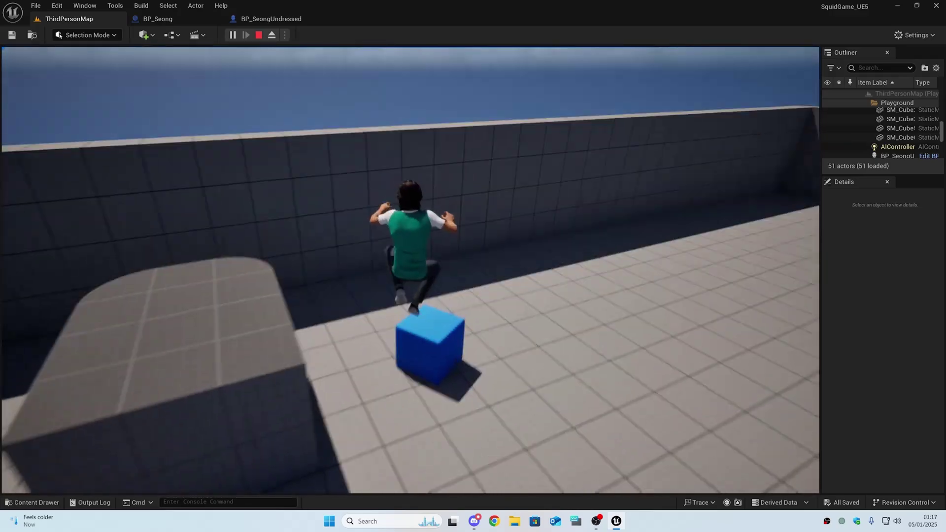
{"action": "key", "text": "w"}
{"action": "key", "text": "space"}
{"action": "key", "text": "space"}
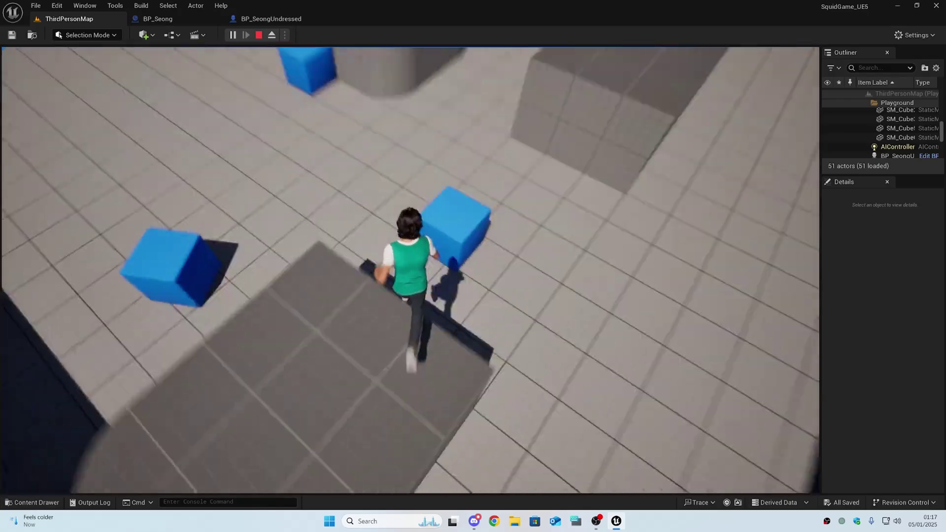
{"action": "key", "text": "w"}
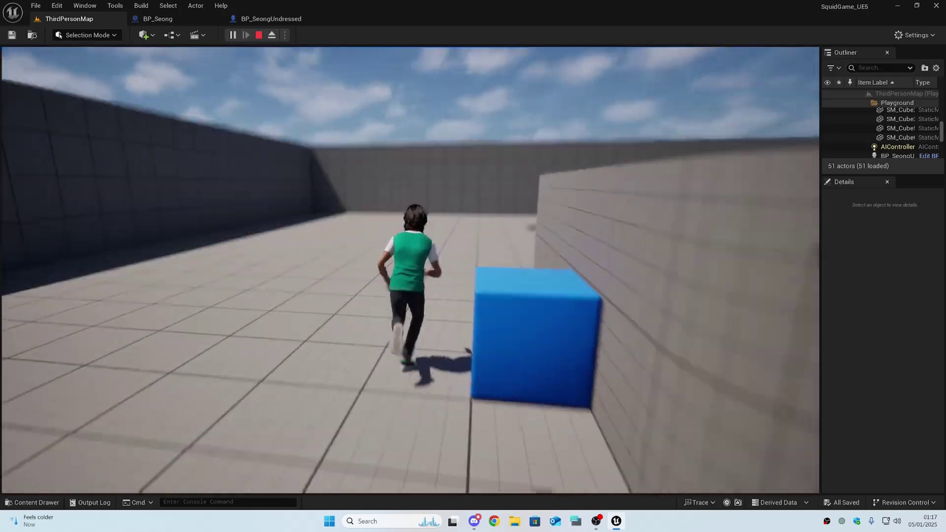
{"action": "key", "text": "w"}
{"action": "key", "text": "Escape"}
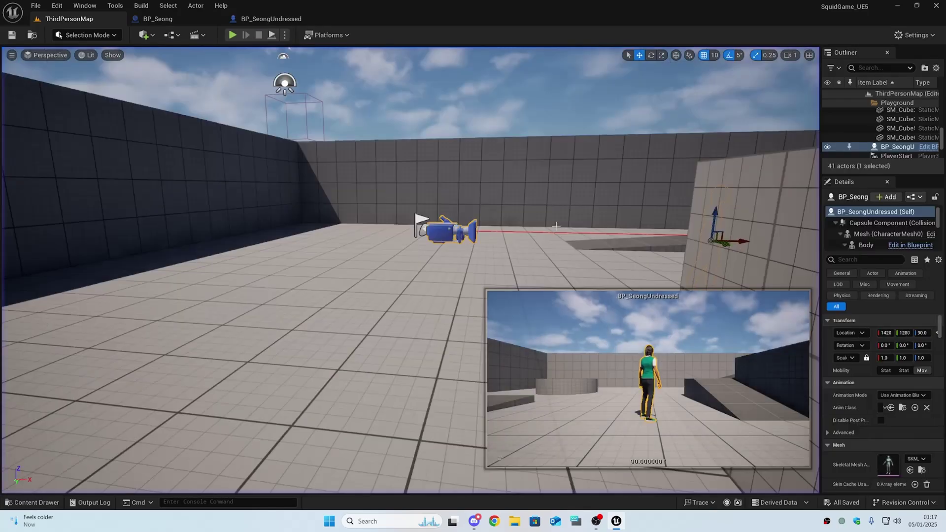